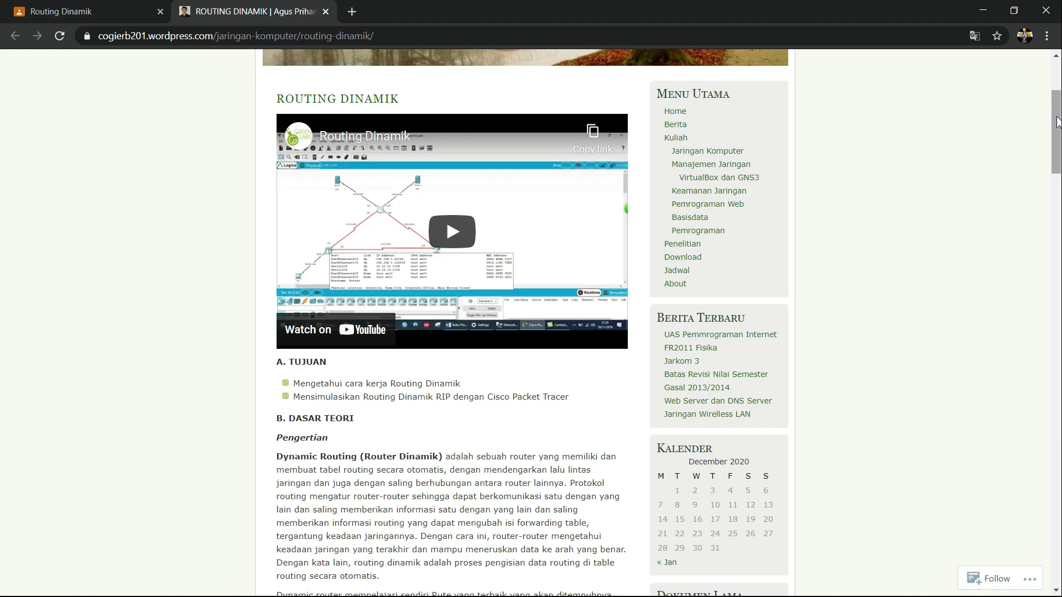
Read through the Routing Dinamik article, from its theory section to the network scheme and the Router1 RIP network settings
{"action": "left_click_drag", "start_coordinate": [1057, 120], "coordinate": [1058, 162]}
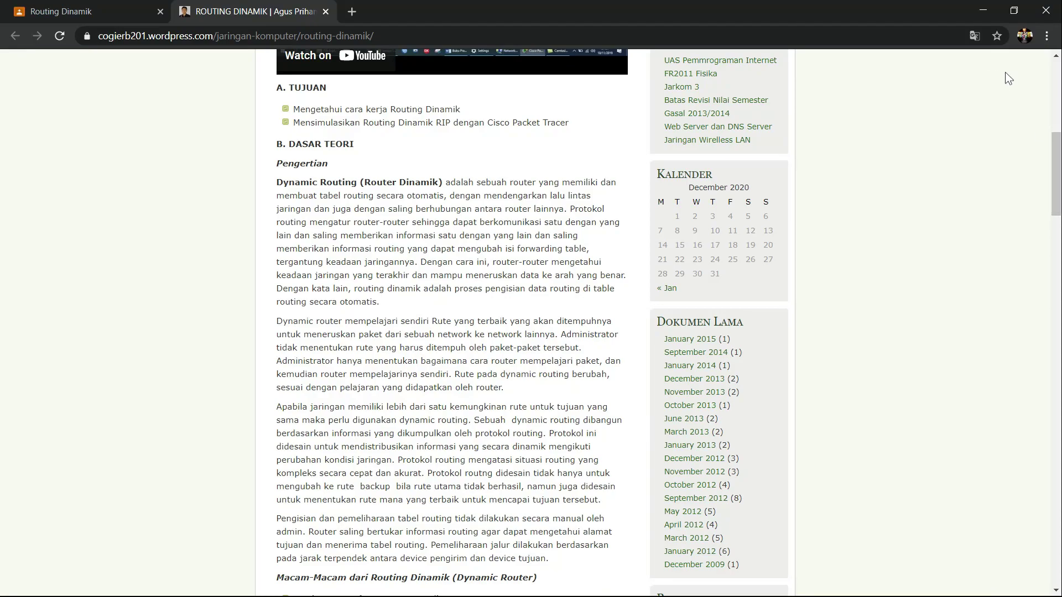
{"action": "left_click_drag", "start_coordinate": [1056, 174], "coordinate": [1056, 337]}
{"action": "left_click_drag", "start_coordinate": [1061, 373], "coordinate": [1061, 371]}
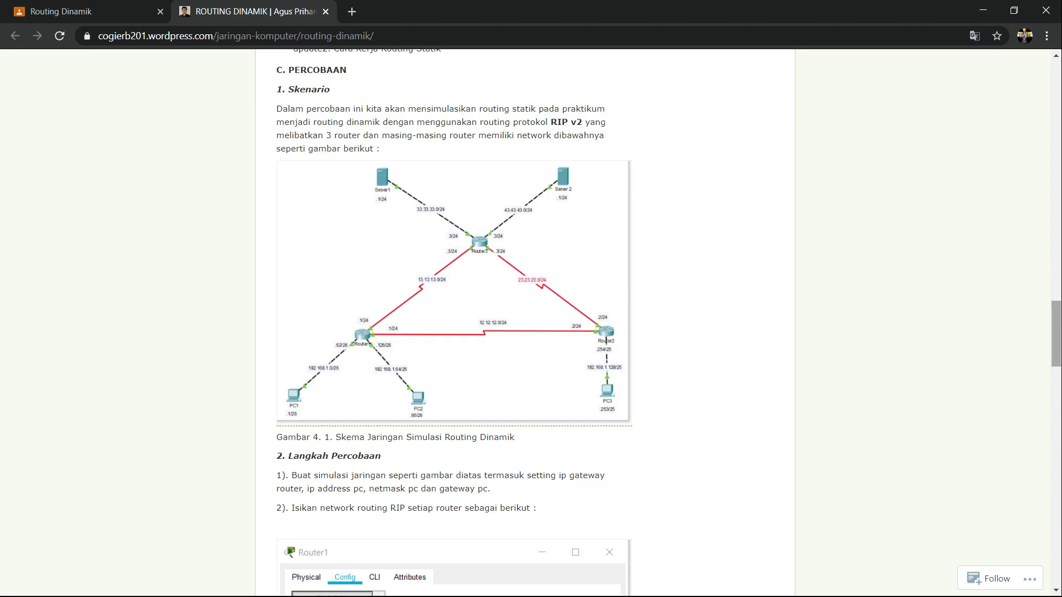
{"action": "scroll", "coordinate": [1056, 334], "scroll_direction": "down", "scroll_amount": 3}
{"action": "scroll", "coordinate": [1056, 334], "scroll_direction": "down", "scroll_amount": 2}
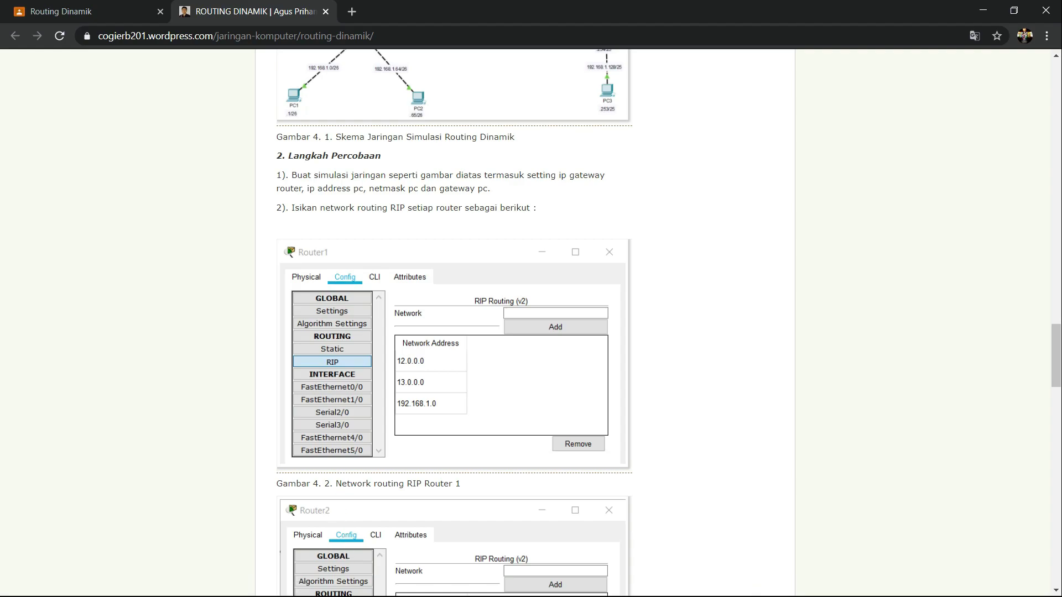
Switch to Cisco Packet Tracer and check PC1's IP address, subnet mask and default gateway in its IP Configuration
{"action": "key", "text": "alt+Tab"}
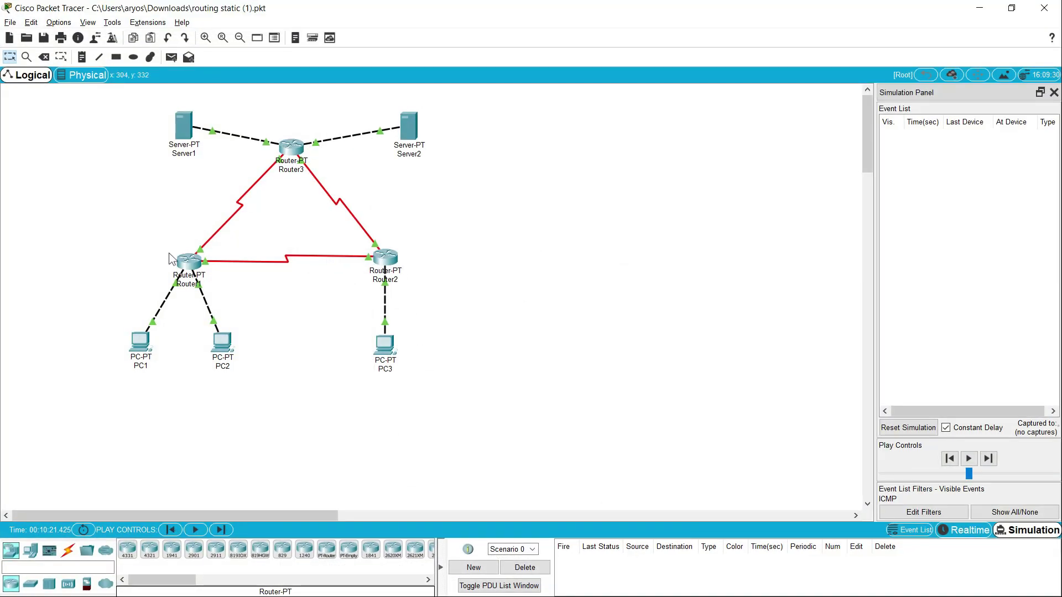
{"action": "left_click", "coordinate": [142, 348]}
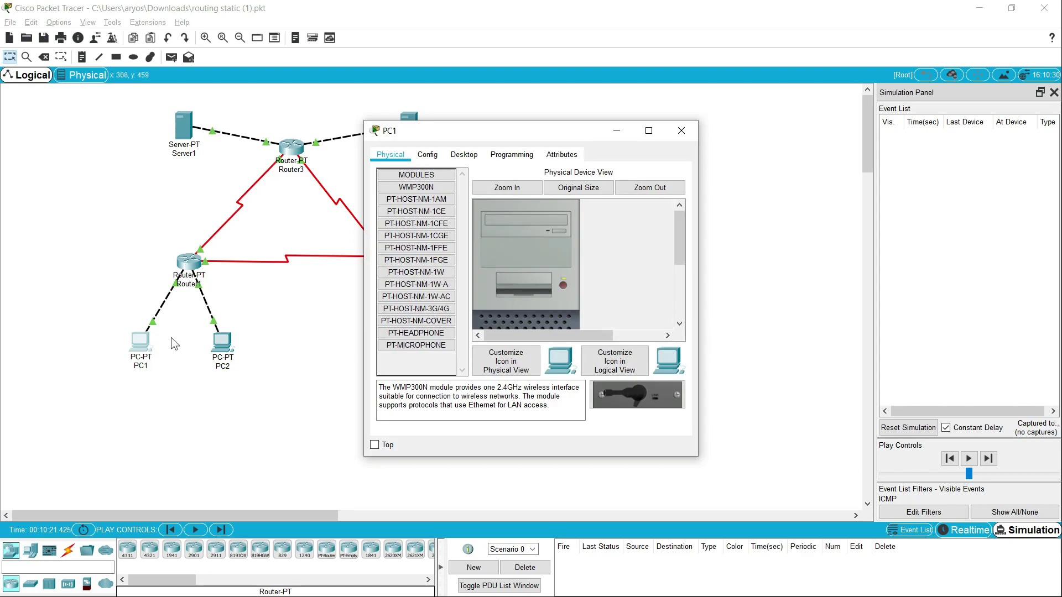
{"action": "left_click", "coordinate": [435, 158]}
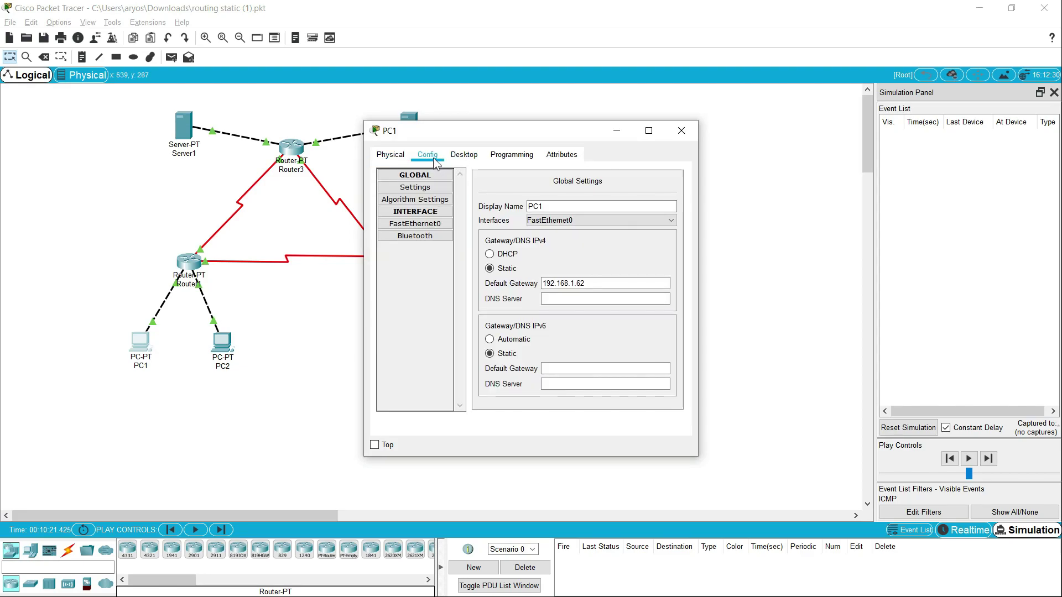
{"action": "left_click", "coordinate": [464, 155]}
{"action": "left_click", "coordinate": [432, 188]}
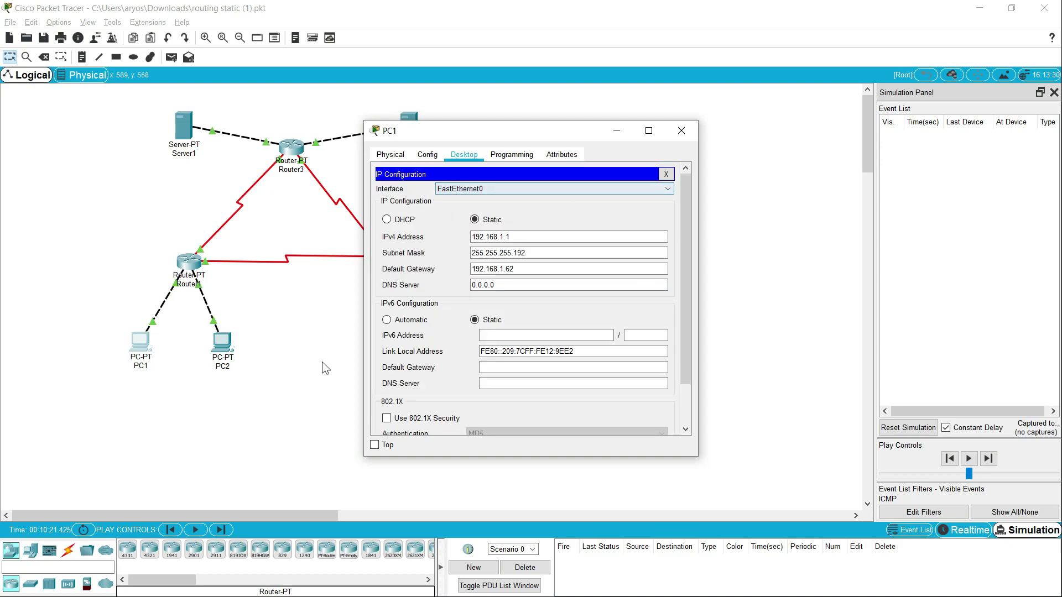
{"action": "left_click", "coordinate": [691, 130]}
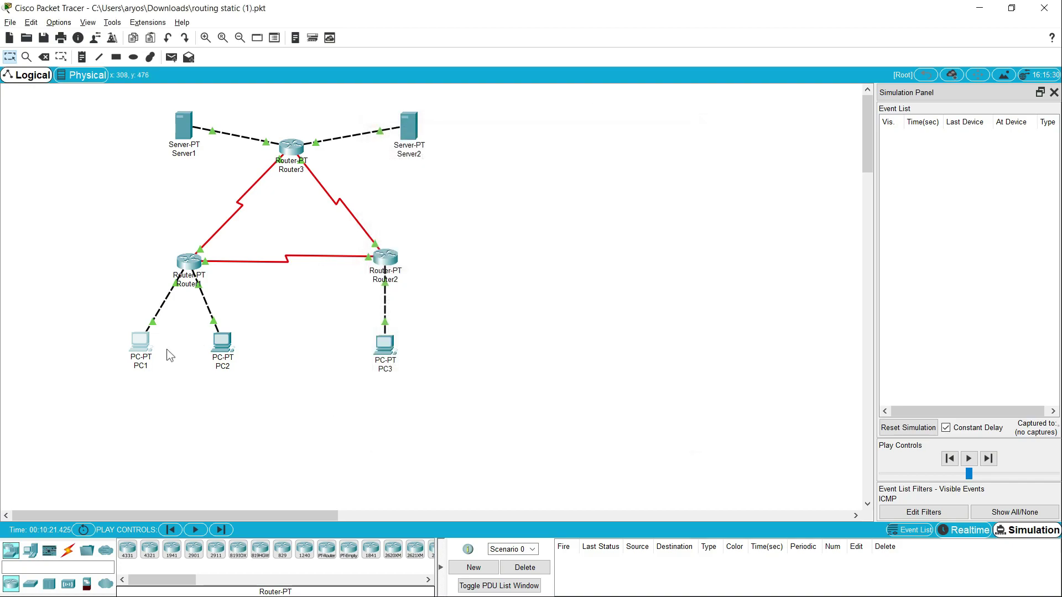
Check PC2's IP address, subnet mask and default gateway in its IP Configuration
{"action": "left_click", "coordinate": [220, 350]}
{"action": "left_click", "coordinate": [469, 161]}
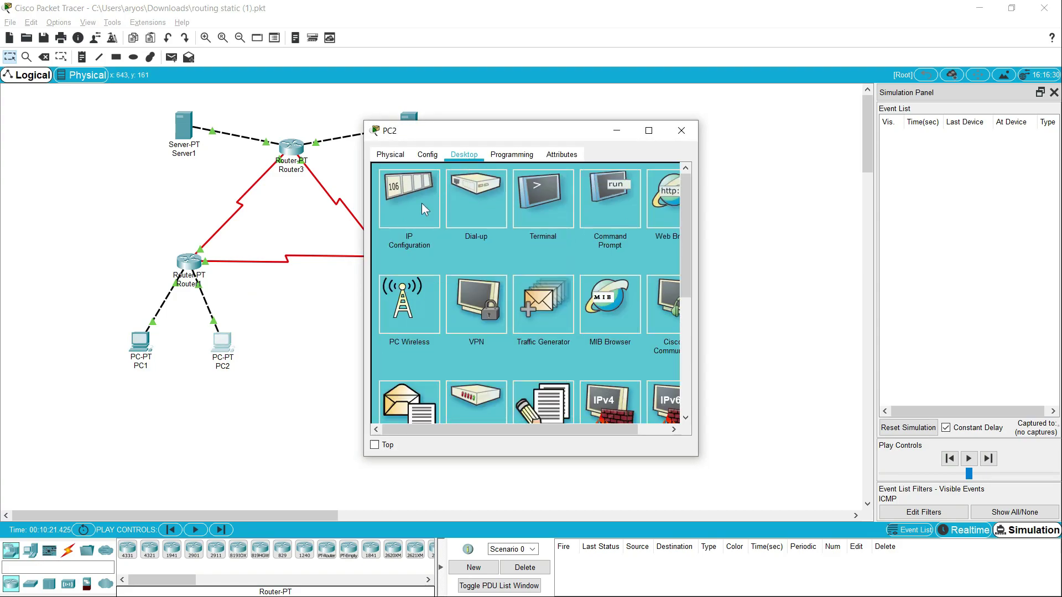
{"action": "left_click", "coordinate": [421, 203]}
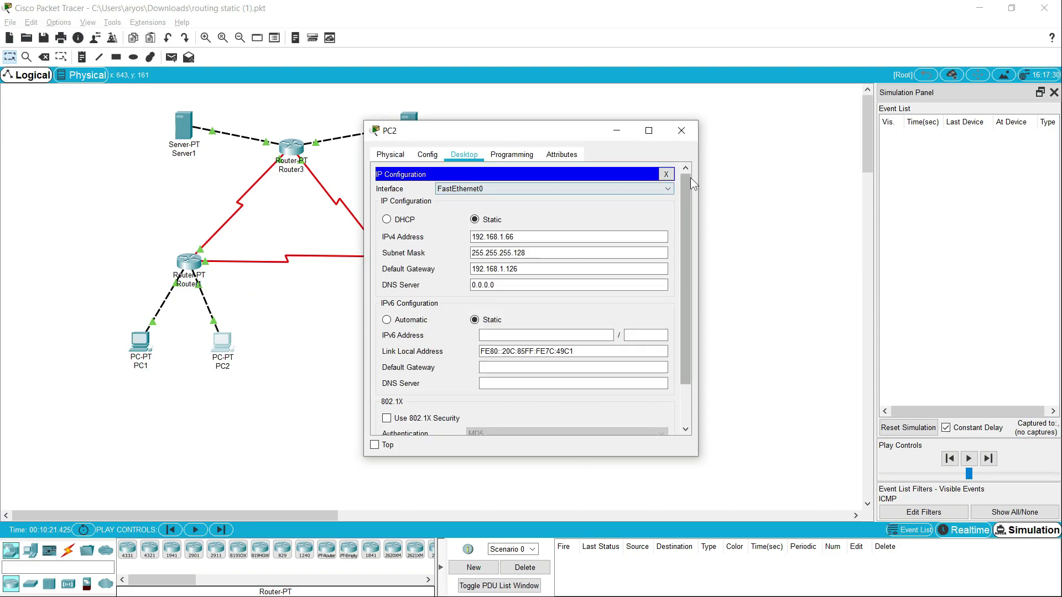
{"action": "left_click", "coordinate": [682, 131]}
Check PC3's IP address, subnet mask and default gateway in its IP Configuration
{"action": "left_click", "coordinate": [396, 339]}
{"action": "left_click", "coordinate": [431, 154]}
{"action": "left_click", "coordinate": [464, 154]}
{"action": "left_click", "coordinate": [402, 195]}
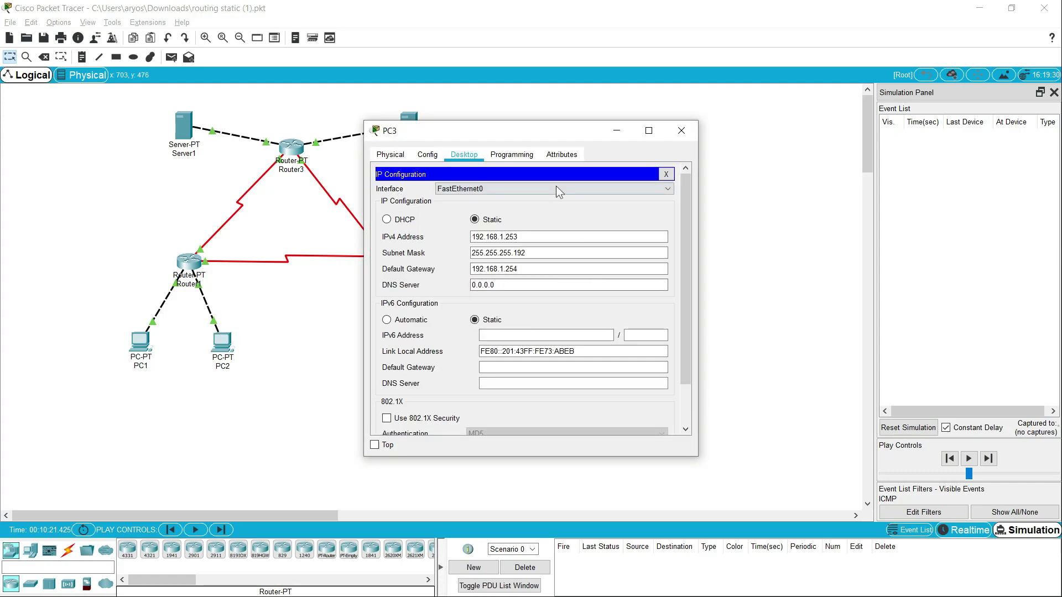
{"action": "left_click", "coordinate": [682, 130]}
Check Server1's IP address, subnet mask and default gateway in its IP Configuration
{"action": "left_click", "coordinate": [184, 126]}
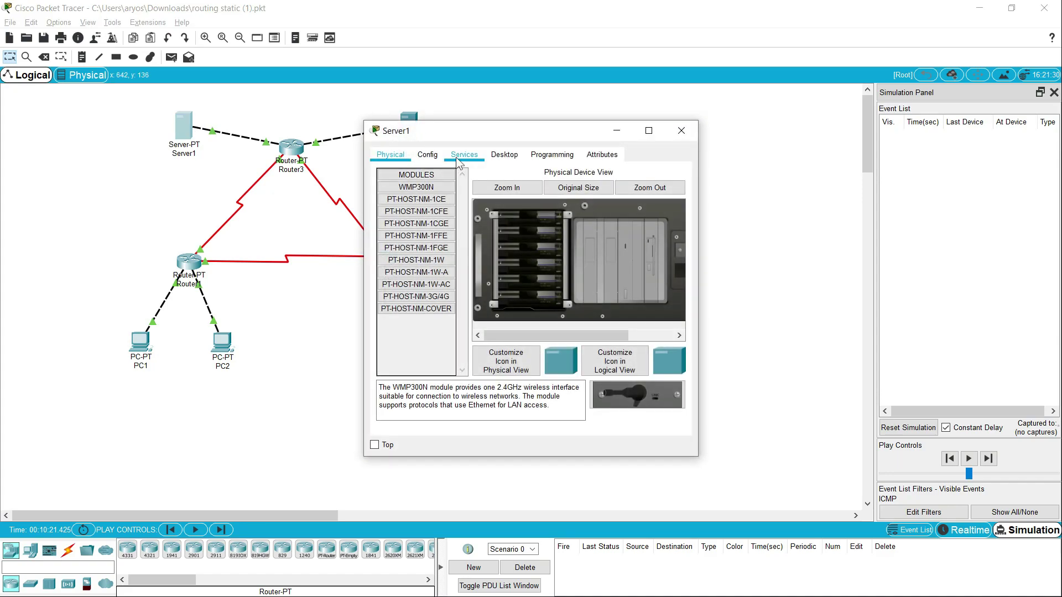
{"action": "left_click", "coordinate": [442, 158]}
{"action": "left_click", "coordinate": [503, 155]}
{"action": "left_click", "coordinate": [429, 188]}
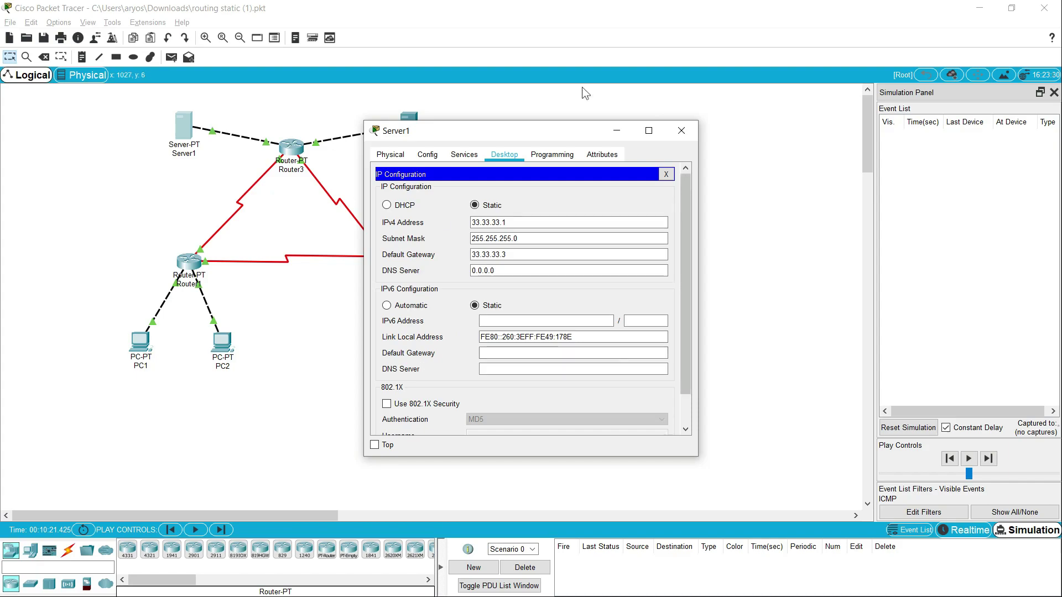
{"action": "left_click", "coordinate": [682, 131]}
Check Server2's IP address, subnet mask and default gateway in its IP Configuration
{"action": "left_click", "coordinate": [410, 125]}
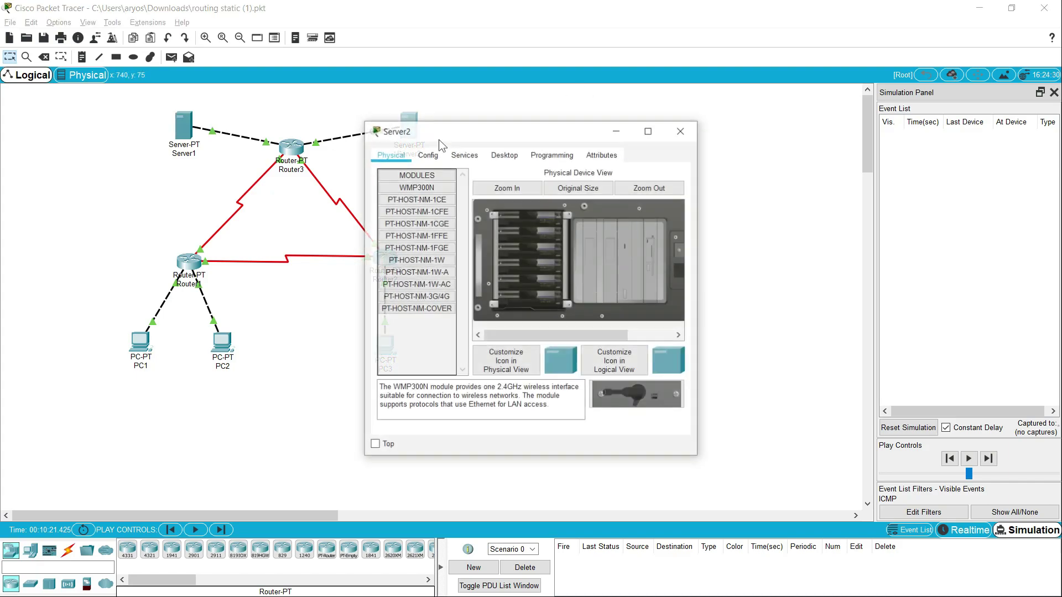
{"action": "left_click", "coordinate": [463, 156]}
{"action": "left_click", "coordinate": [501, 156]}
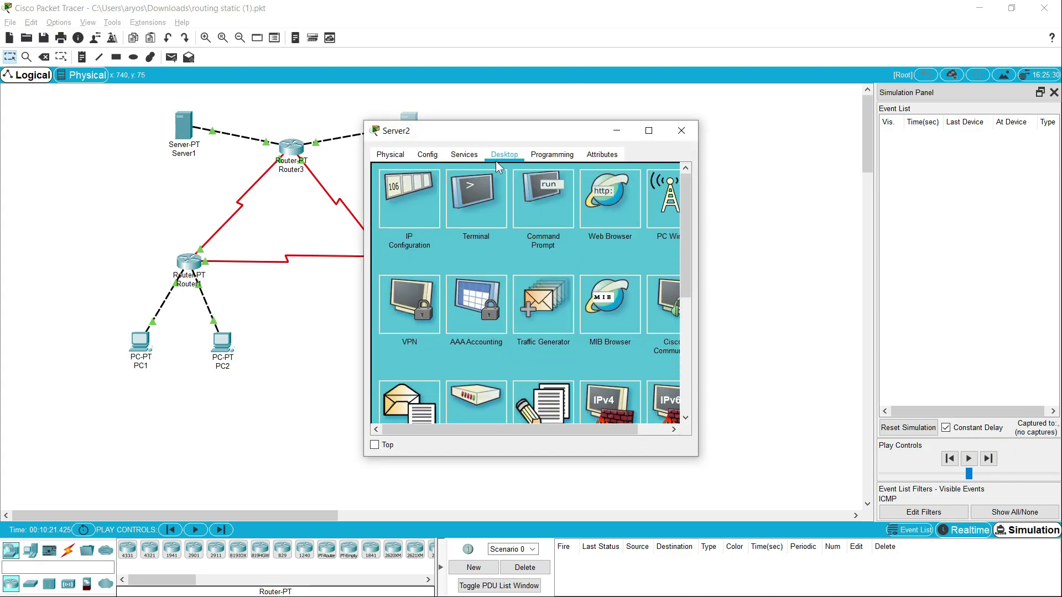
{"action": "left_click", "coordinate": [412, 199]}
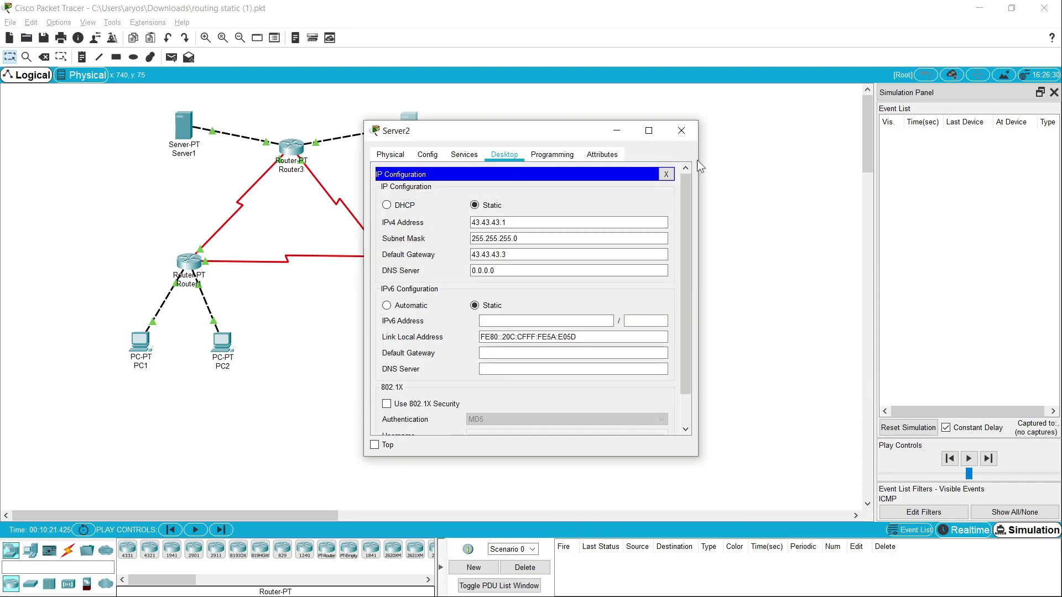
{"action": "left_click", "coordinate": [681, 131]}
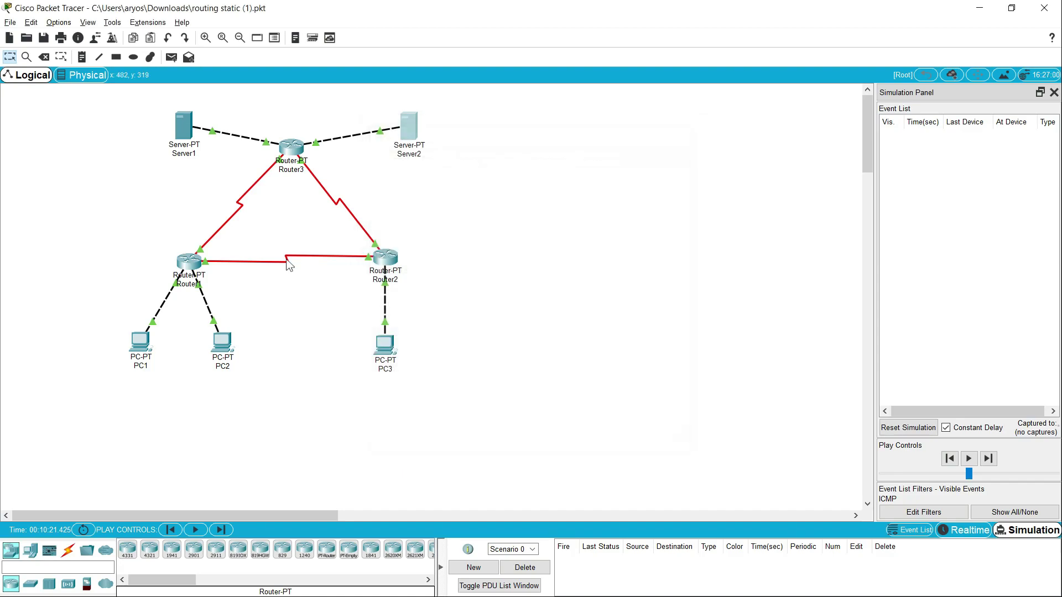
Review the port status and IP settings of Router1's FastEthernet0/0, FastEthernet1/0, Serial2/0 and Serial3/0 interfaces
{"action": "left_click", "coordinate": [194, 262]}
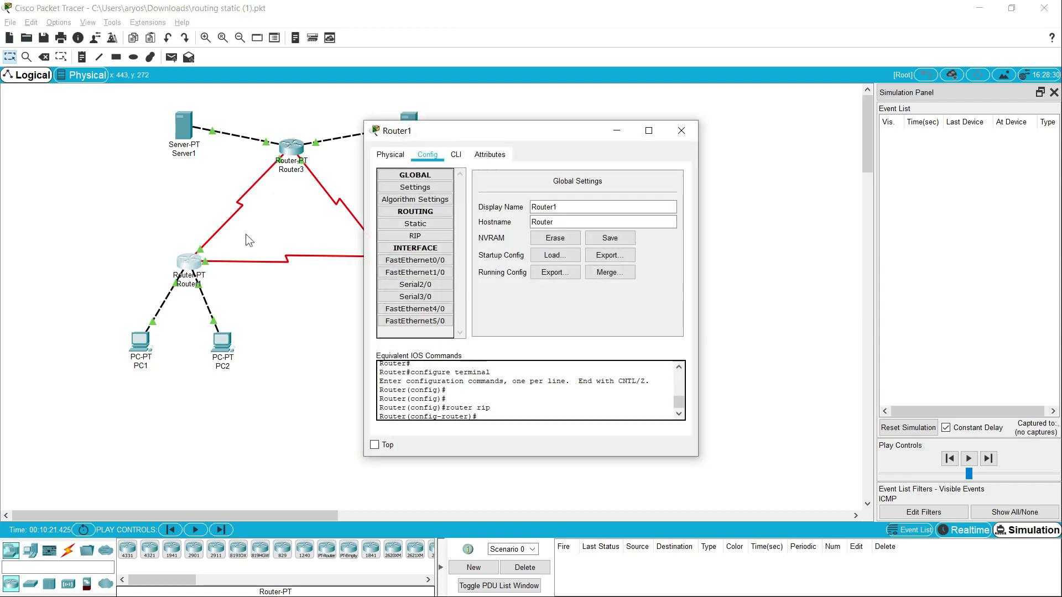
{"action": "left_click", "coordinate": [435, 262]}
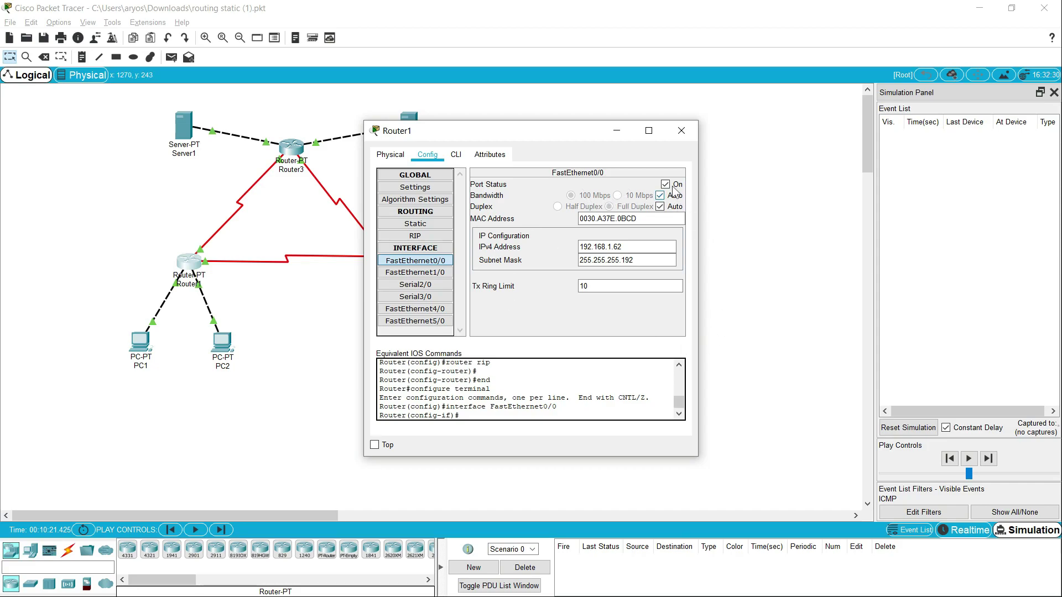
{"action": "left_click", "coordinate": [429, 273]}
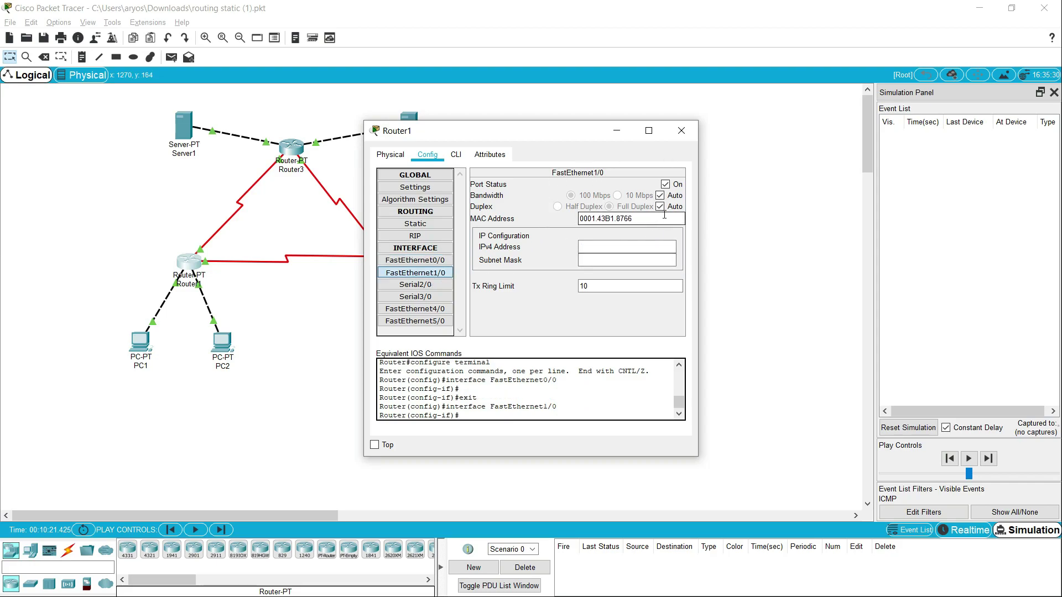
{"action": "left_click", "coordinate": [429, 286]}
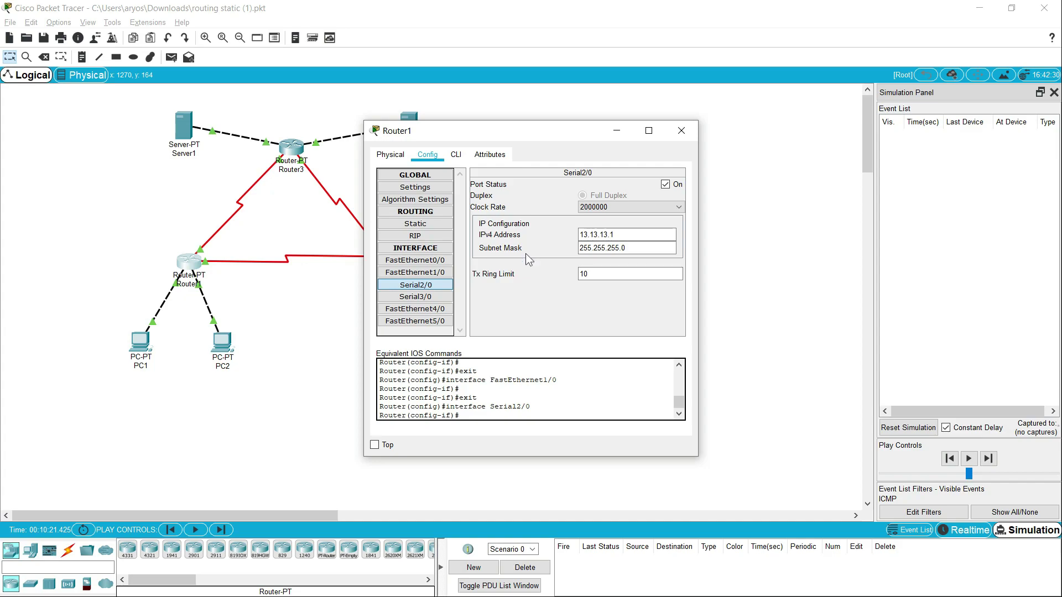
{"action": "left_click", "coordinate": [439, 298]}
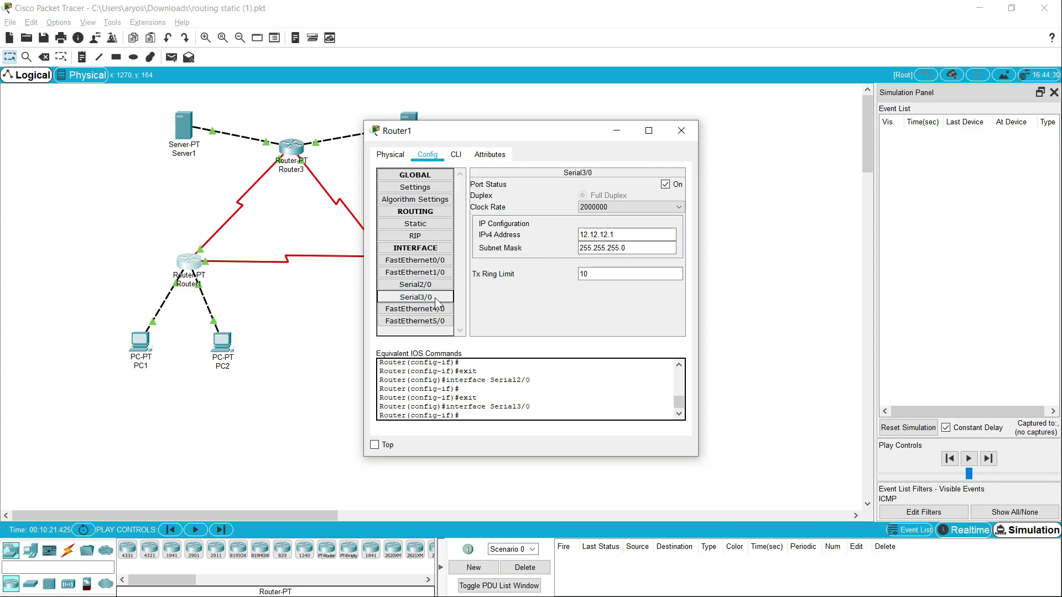
{"action": "left_click", "coordinate": [683, 136]}
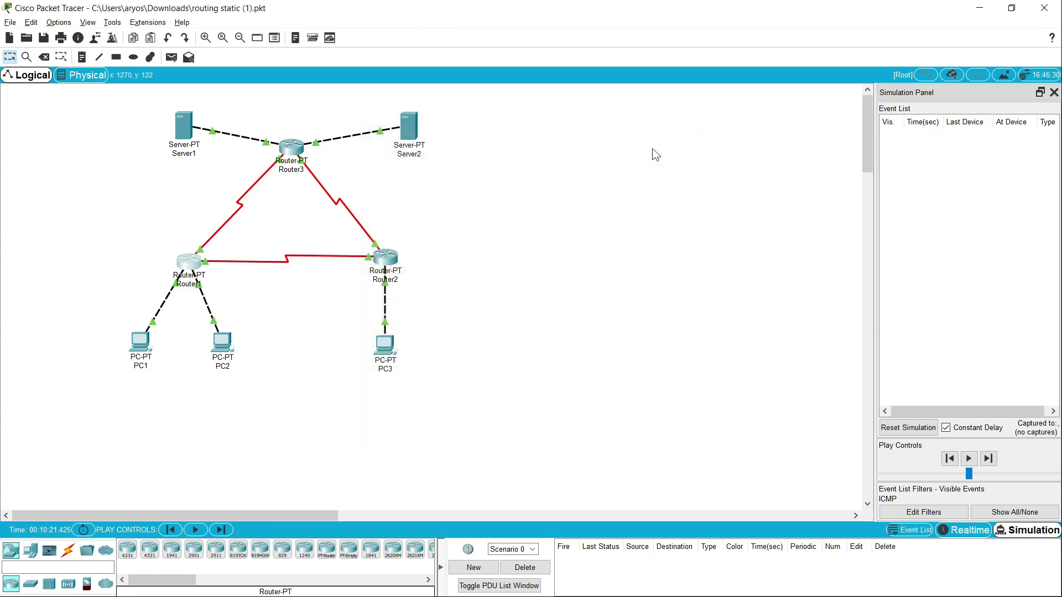
Review the port status and IP settings of Router2's FastEthernet0/0, Serial2/0 and Serial3/0 interfaces
{"action": "left_click", "coordinate": [386, 257]}
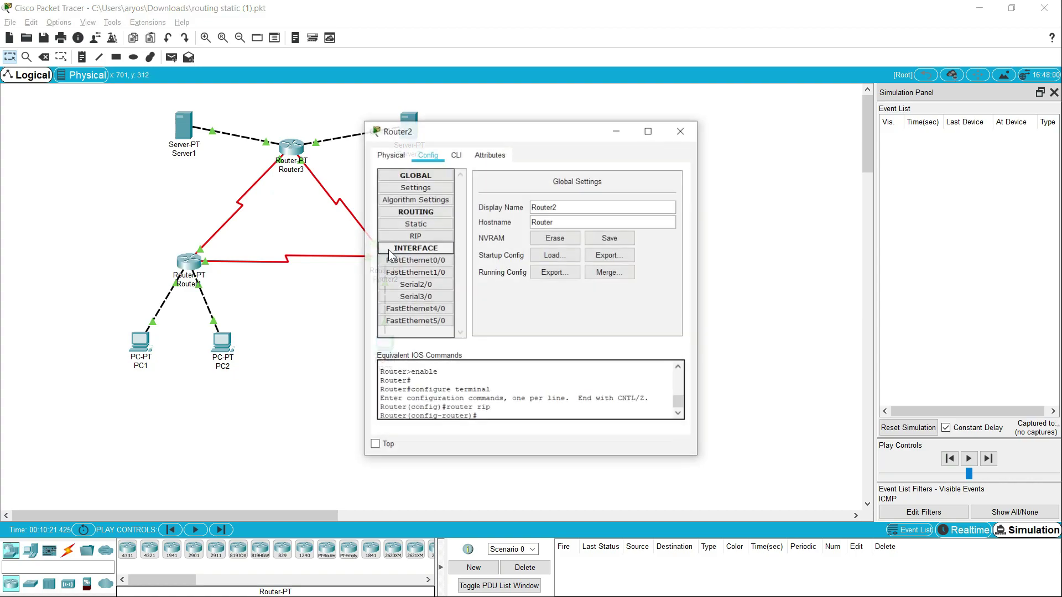
{"action": "left_click", "coordinate": [437, 260]}
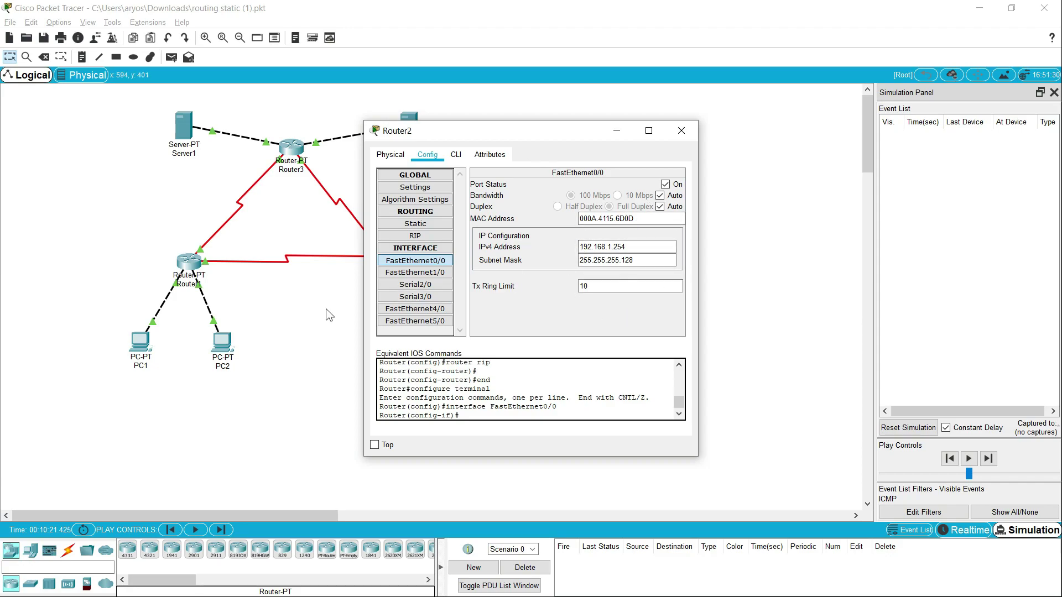
{"action": "left_click", "coordinate": [415, 284]}
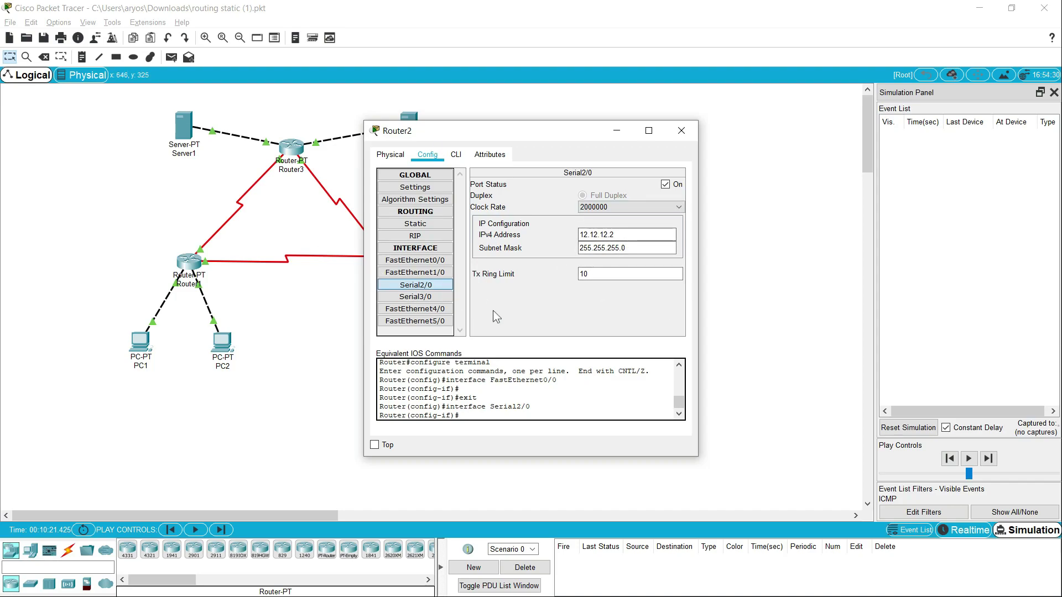
{"action": "left_click", "coordinate": [433, 301]}
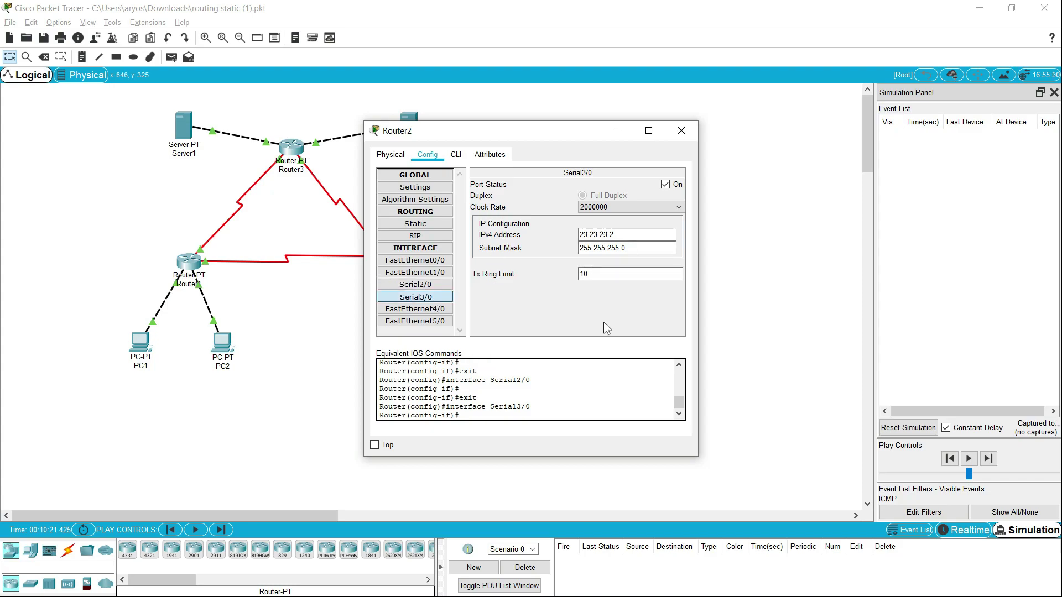
{"action": "left_click", "coordinate": [425, 285]}
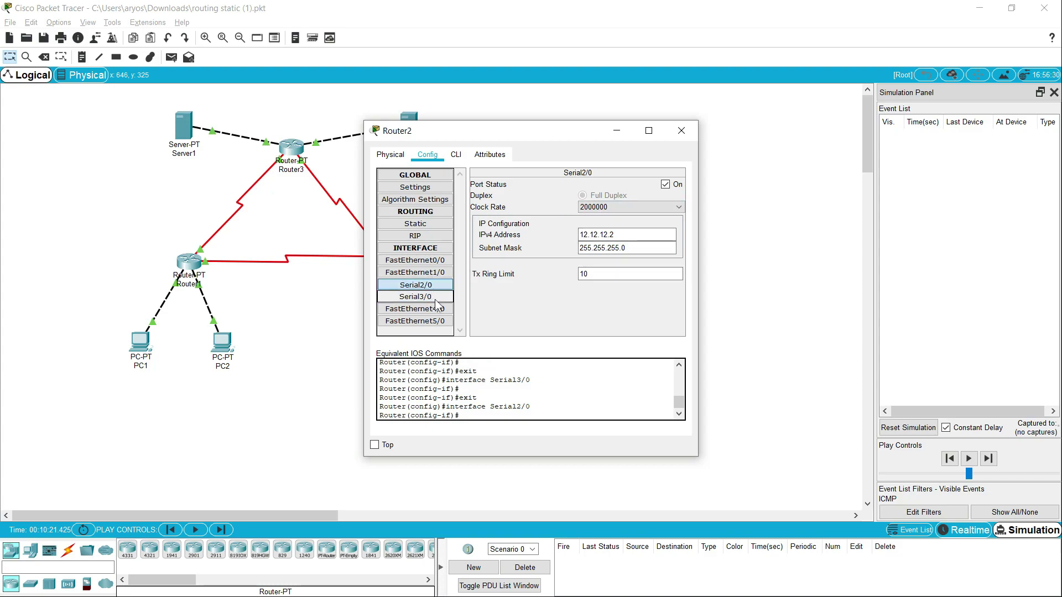
{"action": "left_click", "coordinate": [435, 298]}
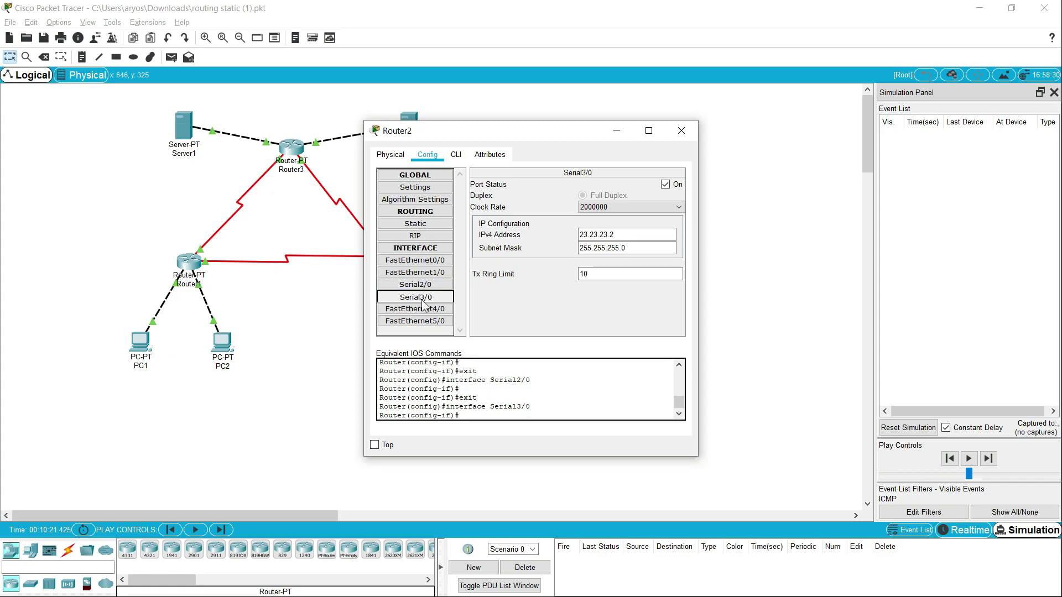
{"action": "left_click", "coordinate": [681, 131]}
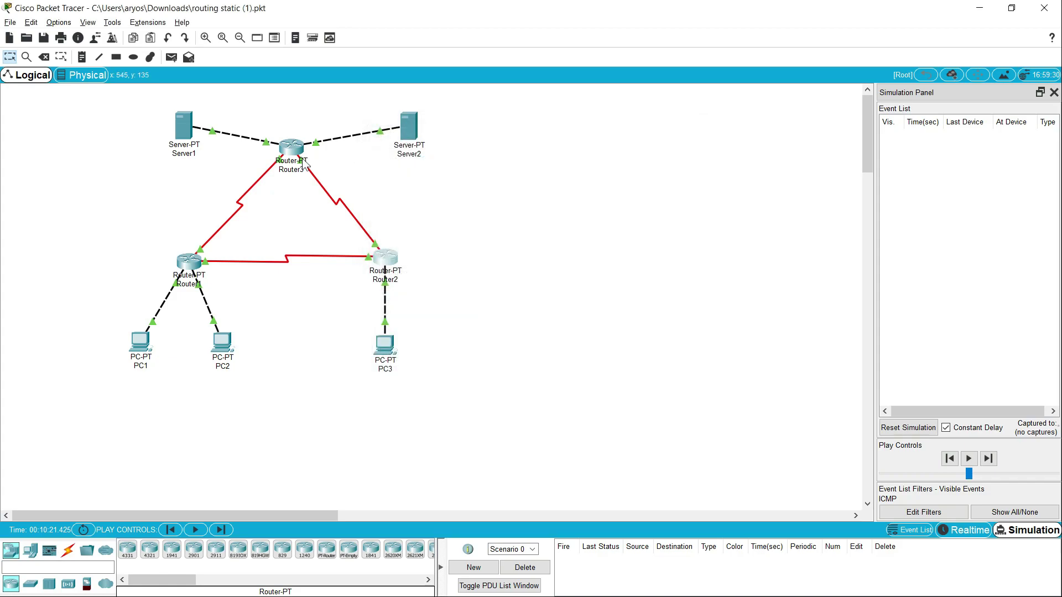
Review the port status and IP settings of Router3's FastEthernet0/0, FastEthernet1/0, Serial2/0 and Serial3/0 interfaces
{"action": "left_click", "coordinate": [292, 147]}
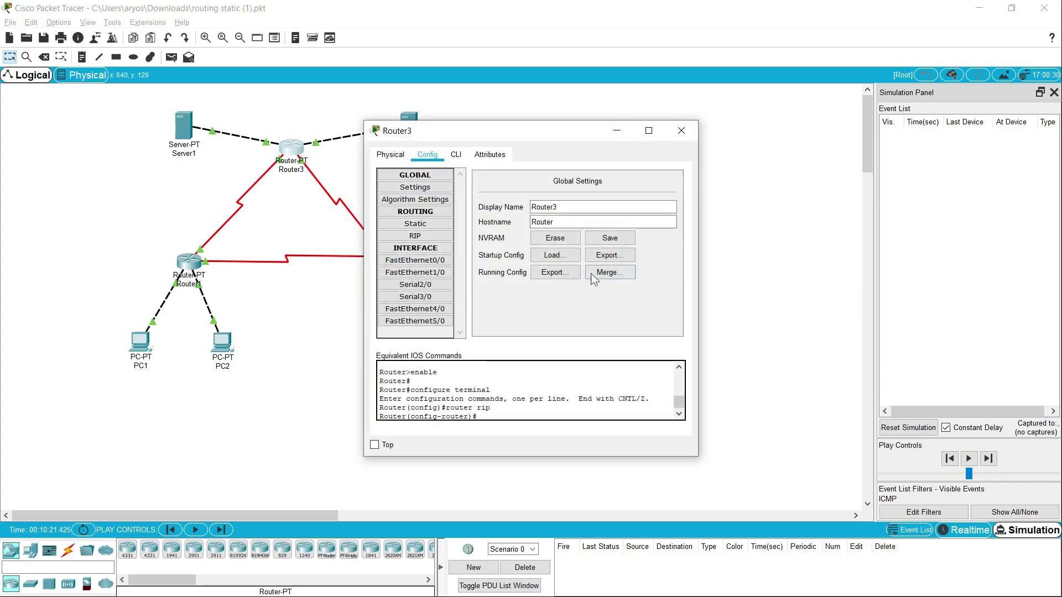
{"action": "left_click", "coordinate": [432, 261]}
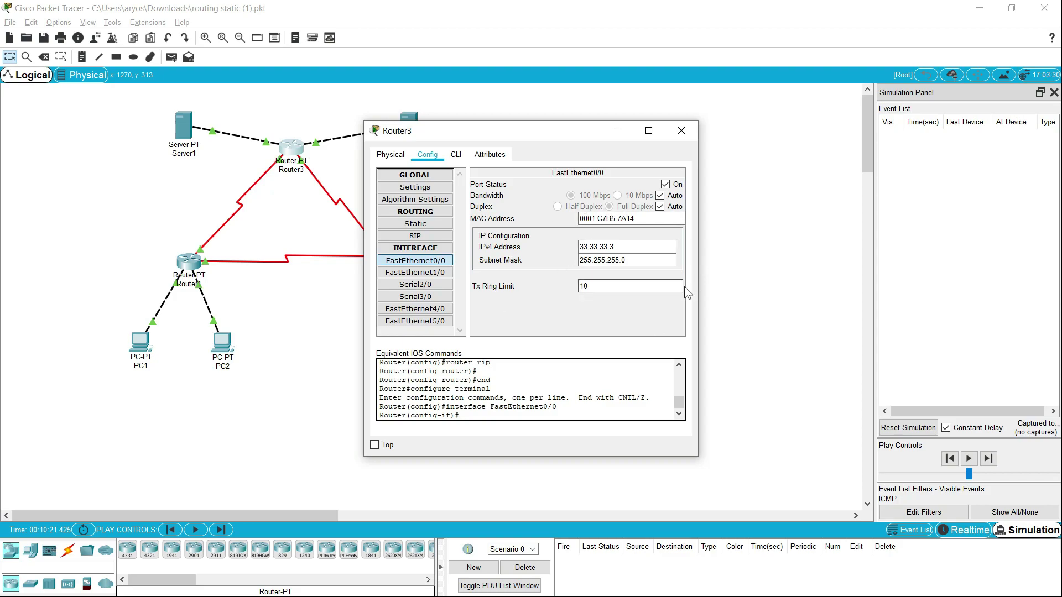
{"action": "left_click", "coordinate": [435, 275]}
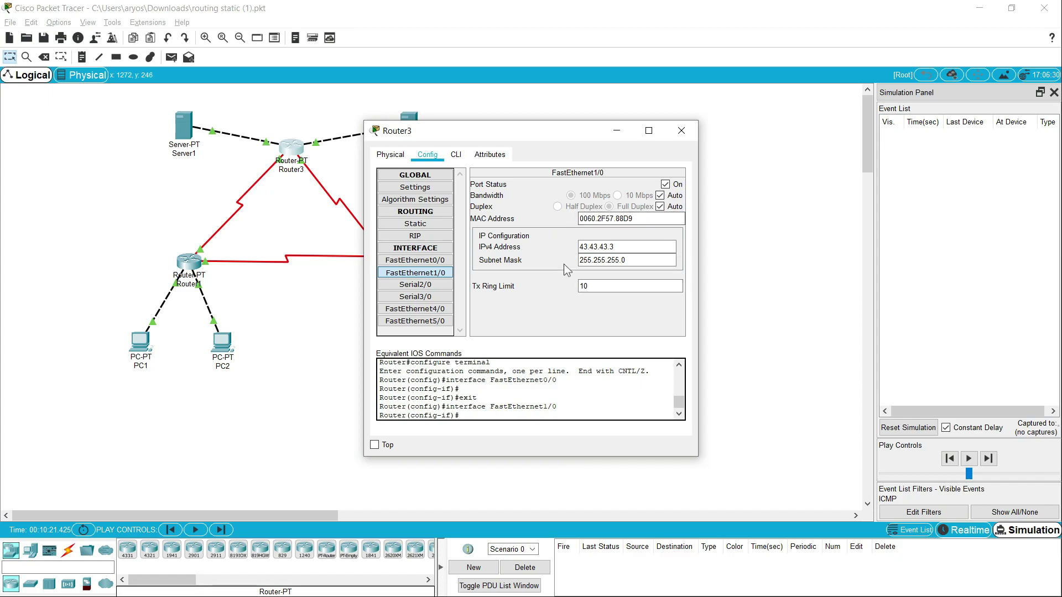
{"action": "left_click", "coordinate": [434, 286]}
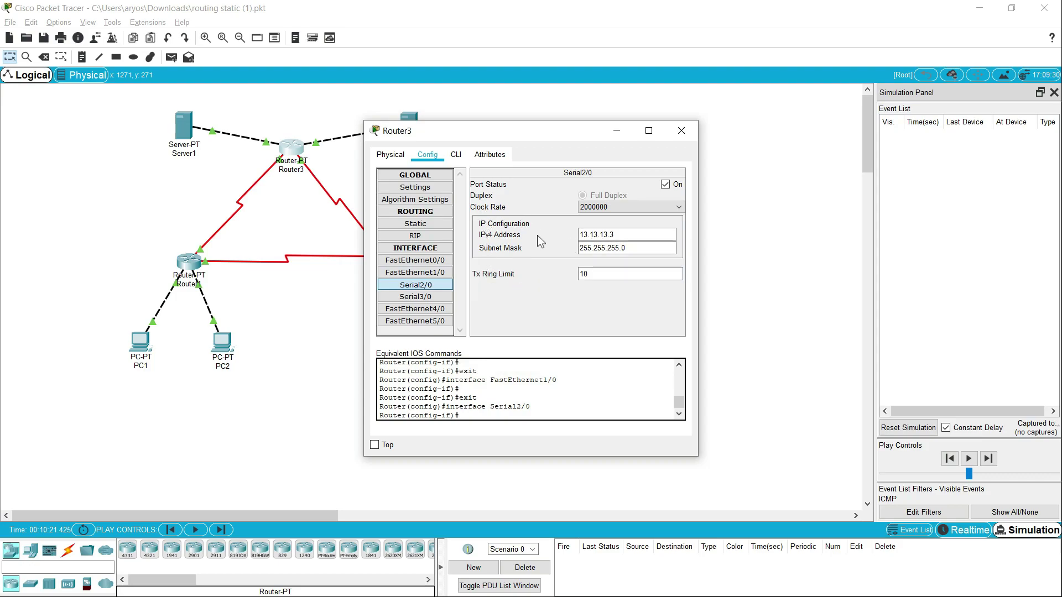
{"action": "left_click", "coordinate": [407, 298]}
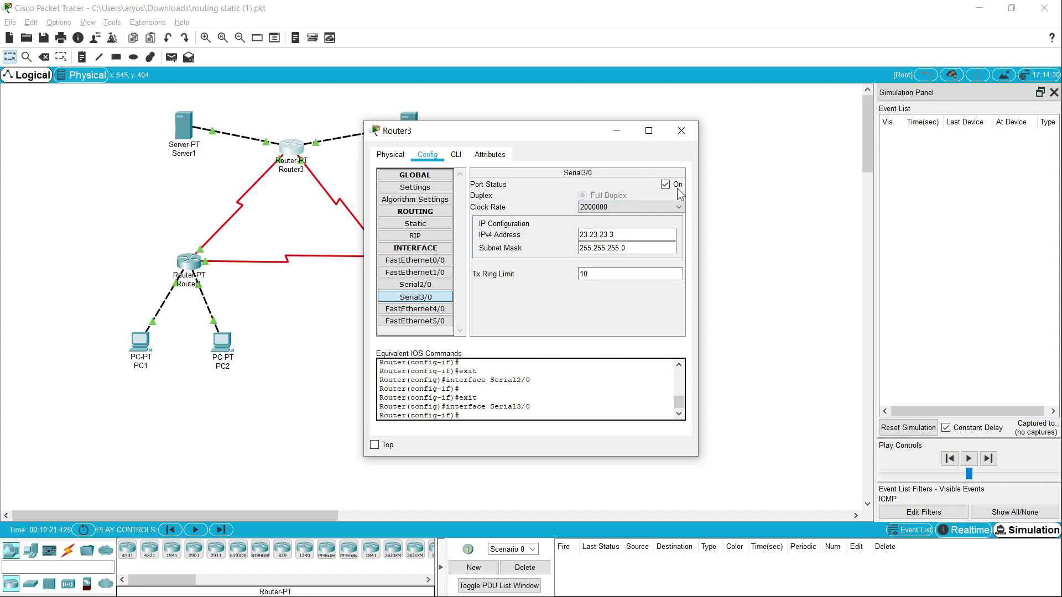
Close Router3's window and consult the browser tutorial's RIP network lists for Router1 and Router2
{"action": "left_click", "coordinate": [689, 134]}
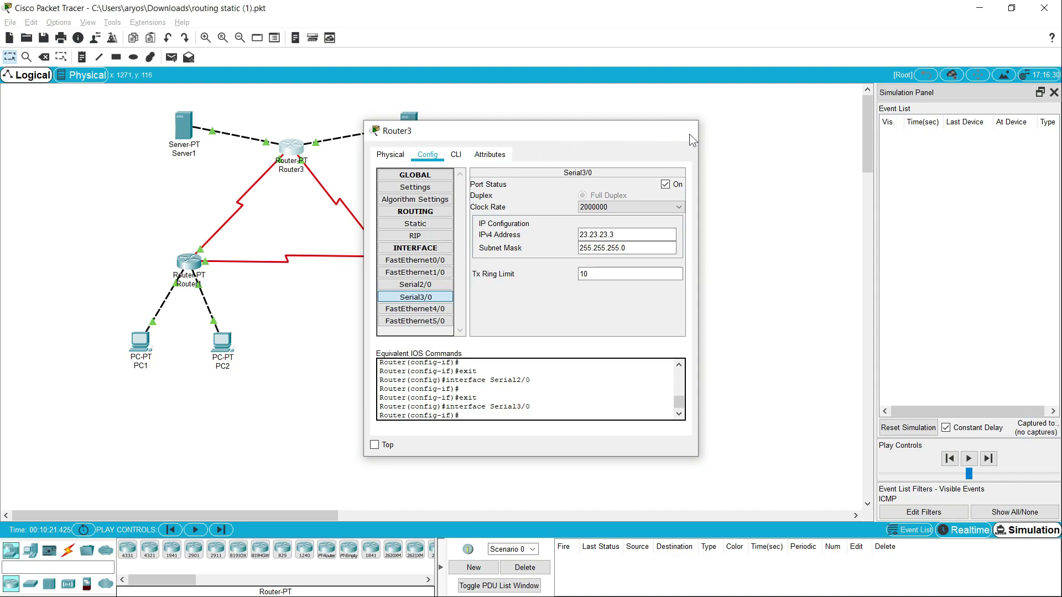
{"action": "key", "text": "alt+Tab"}
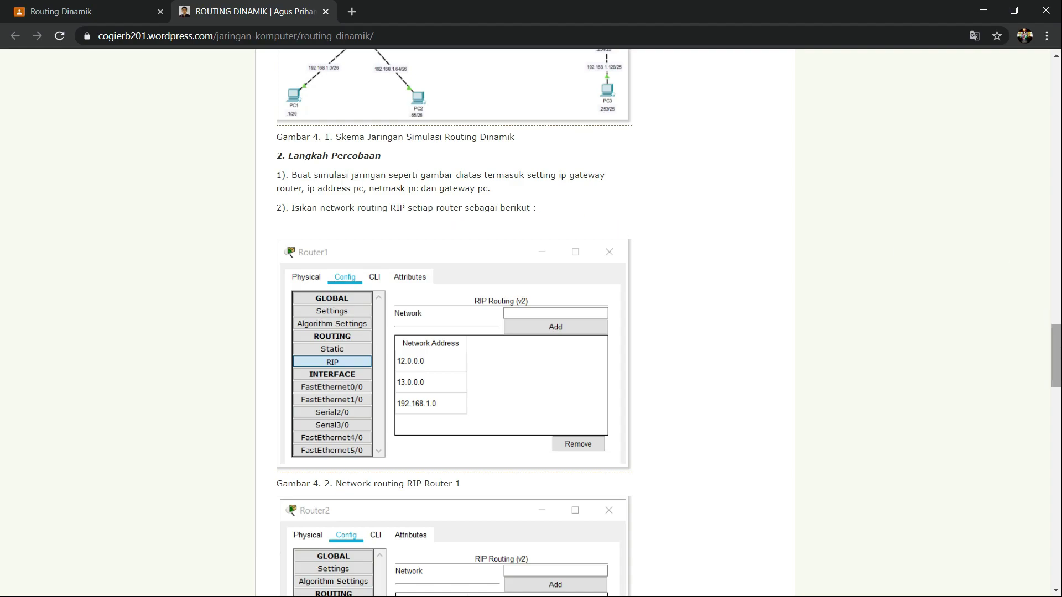
{"action": "scroll", "coordinate": [1051, 318], "scroll_direction": "down", "scroll_amount": 3}
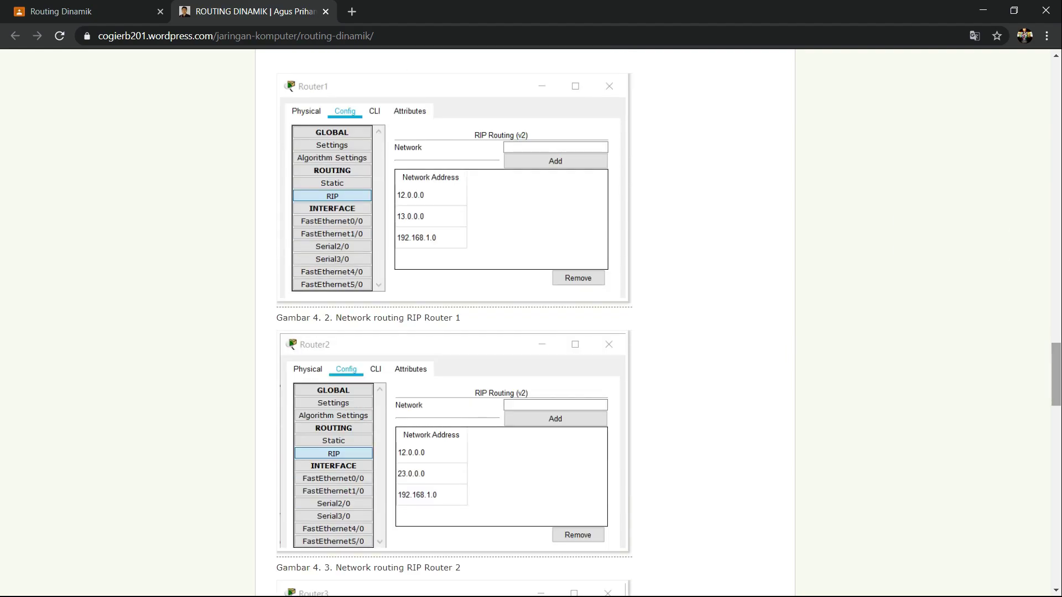
{"action": "key", "text": "alt+Tab"}
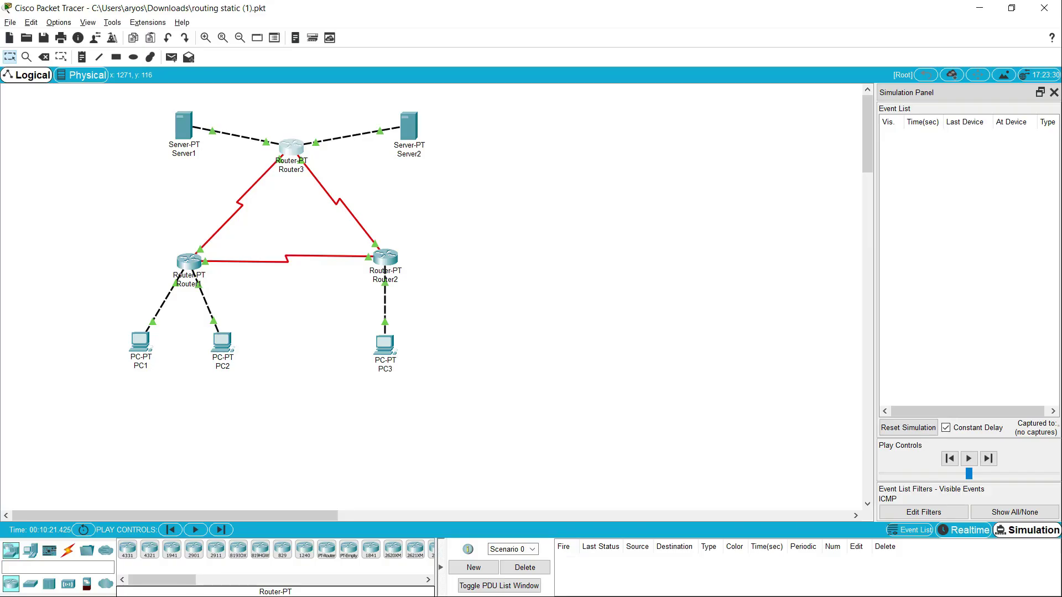
Check the network addresses in Router1's RIP routing configuration, and close its window
{"action": "left_click", "coordinate": [189, 270]}
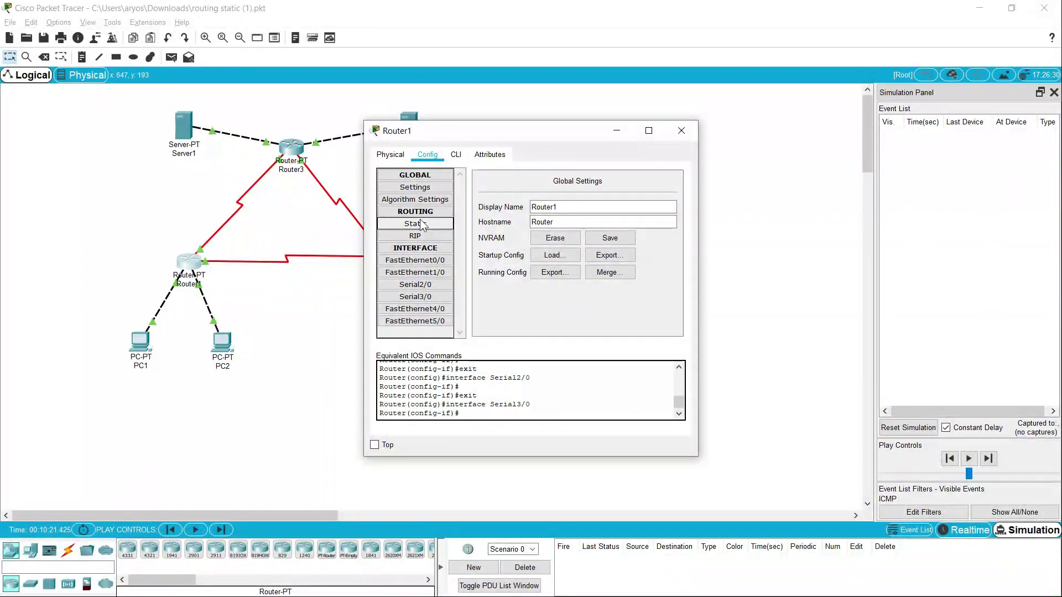
{"action": "left_click", "coordinate": [429, 237]}
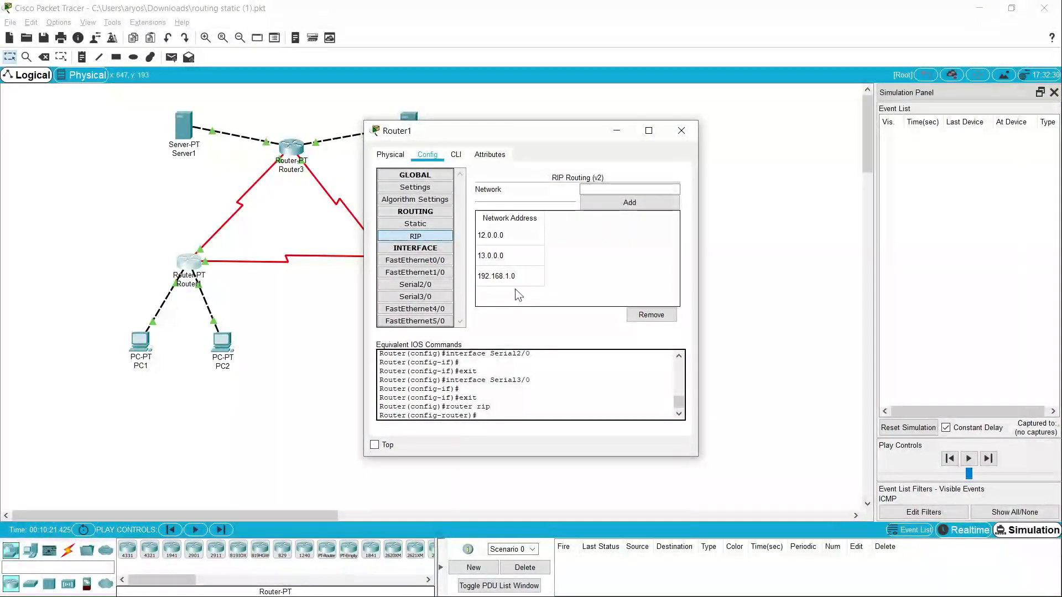
{"action": "left_click", "coordinate": [681, 131]}
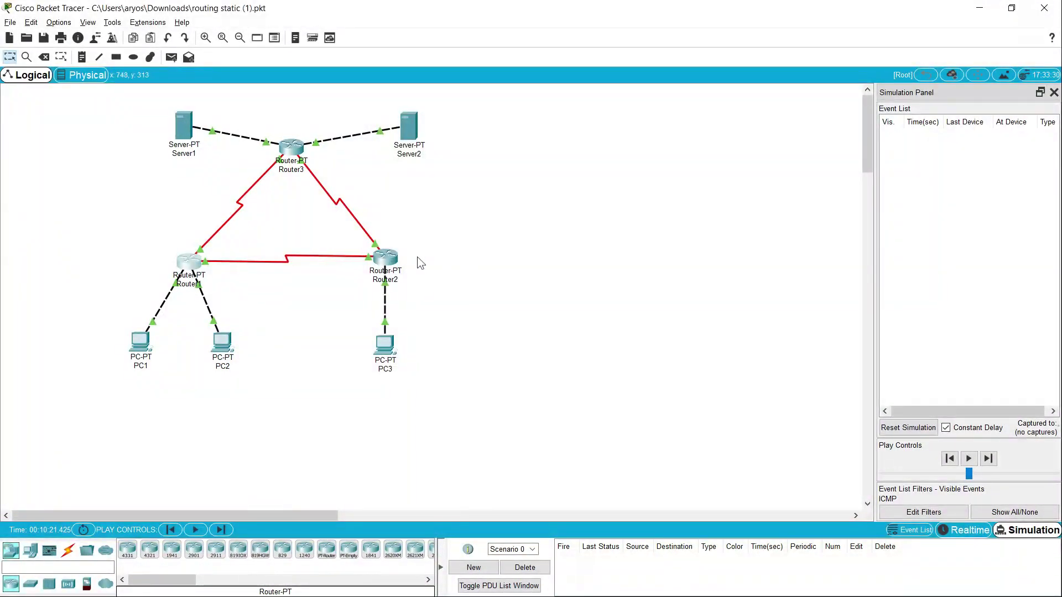
Check the network addresses in Router2's RIP routing configuration, and close its window
{"action": "left_click", "coordinate": [385, 260]}
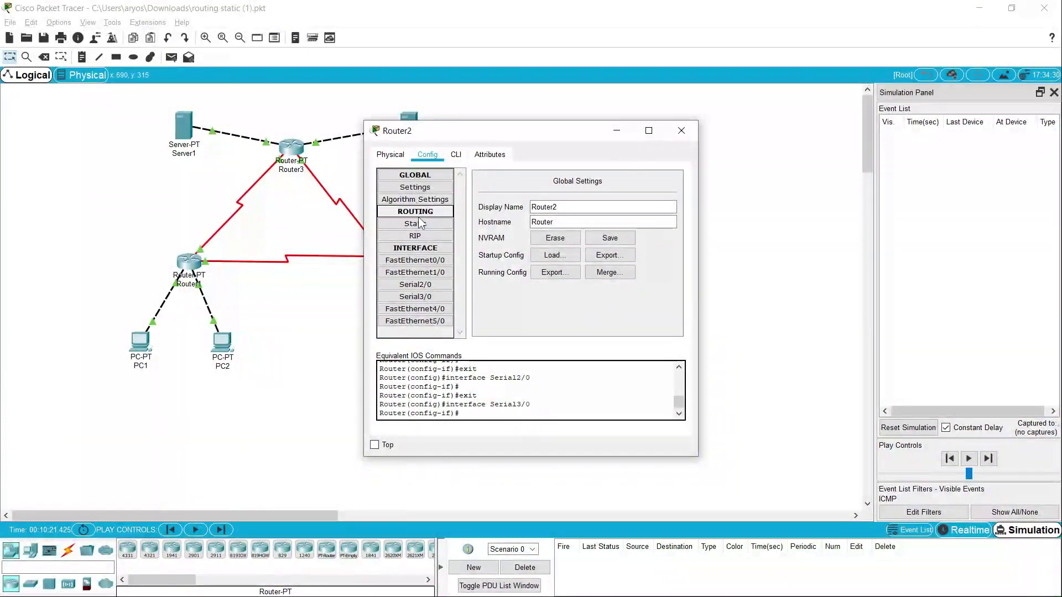
{"action": "left_click", "coordinate": [418, 236]}
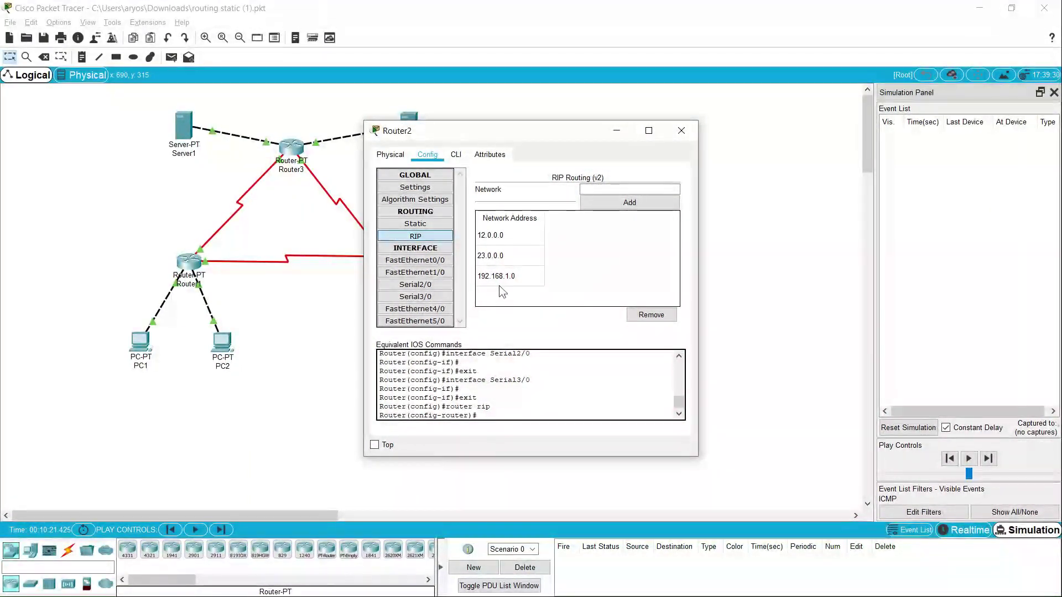
{"action": "left_click", "coordinate": [671, 138]}
Check the network addresses in Router3's RIP routing configuration, and close its window
{"action": "left_click", "coordinate": [291, 149]}
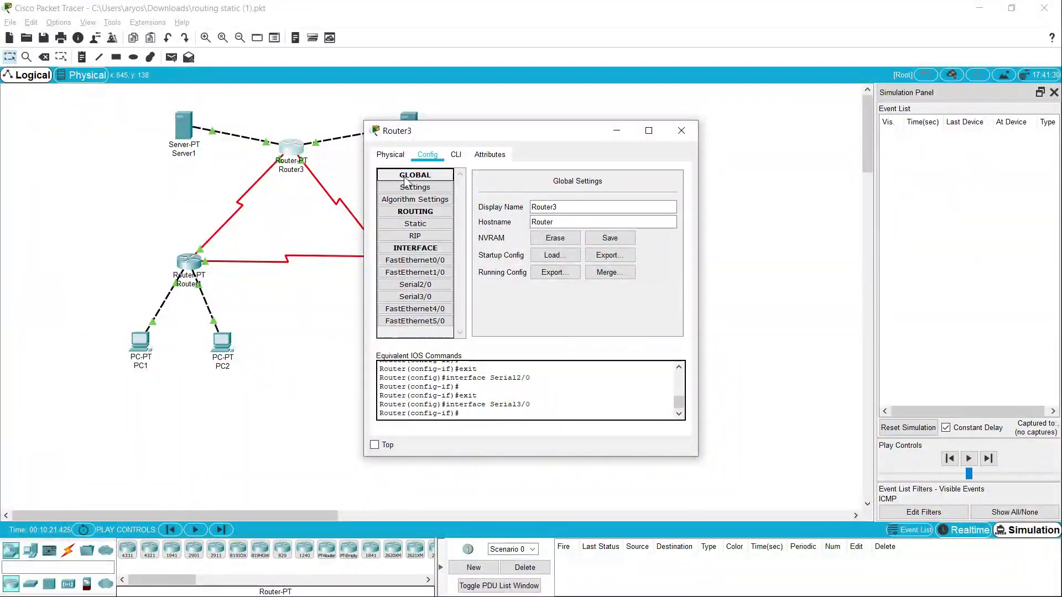
{"action": "left_click", "coordinate": [415, 235]}
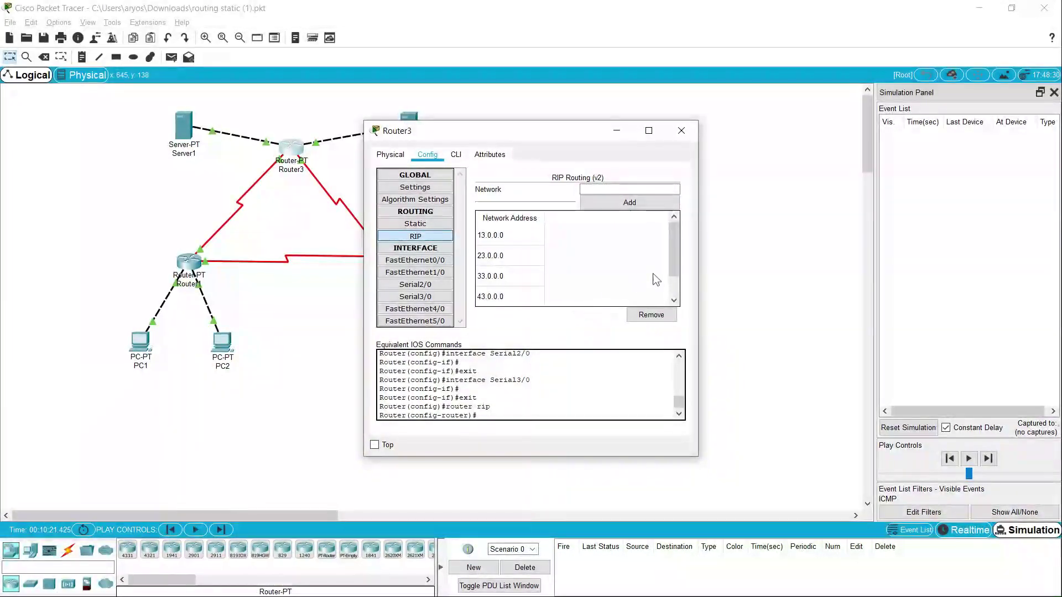
{"action": "left_click", "coordinate": [681, 131]}
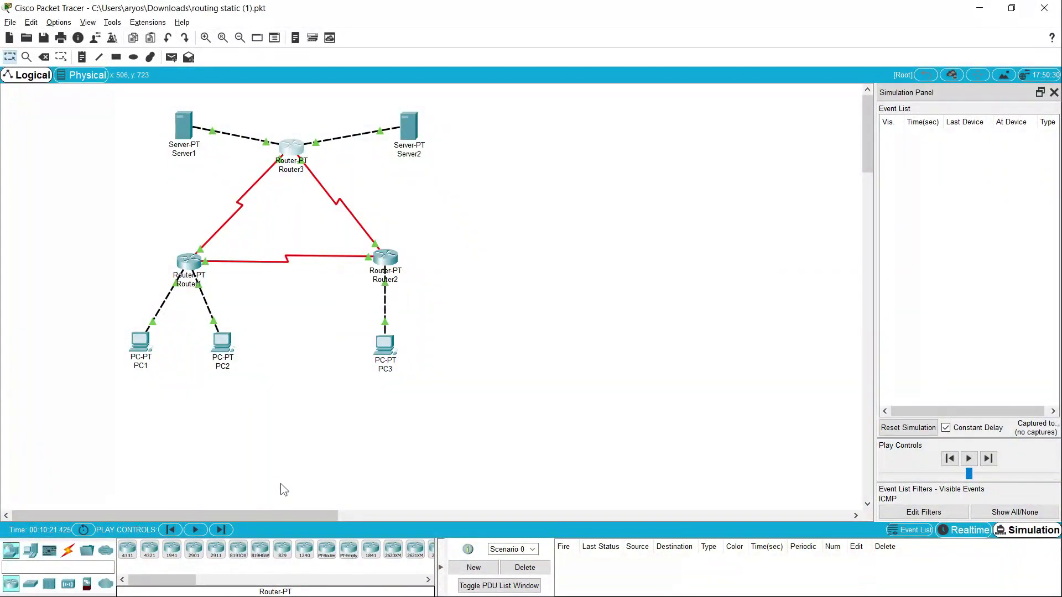
Read the browser tutorial's router CLI commands and shrink the browser so it sits beside Packet Tracer
{"action": "key", "text": "alt+Tab"}
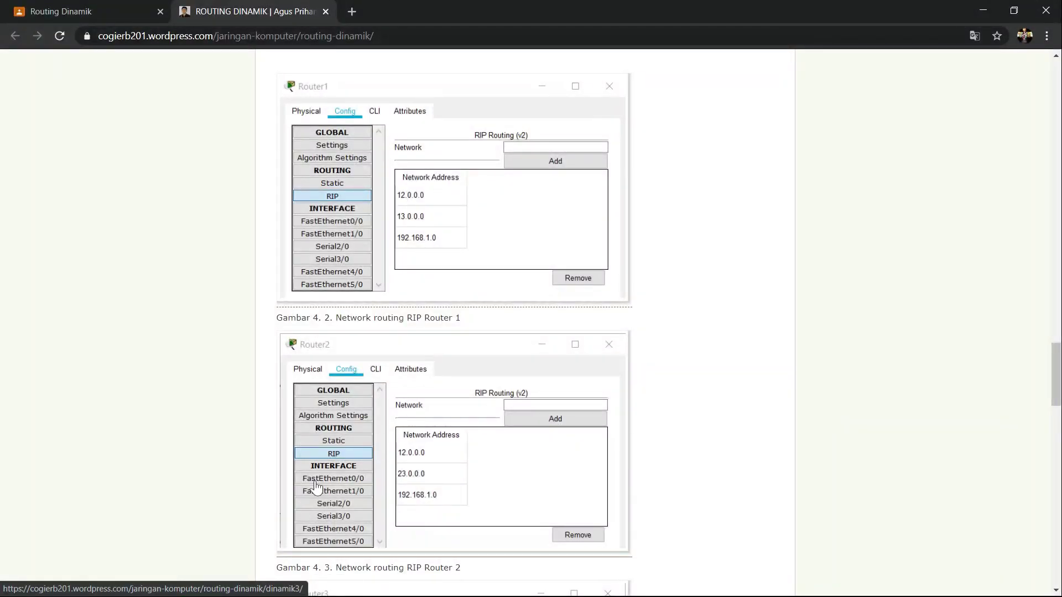
{"action": "scroll", "coordinate": [1012, 491], "scroll_direction": "down", "scroll_amount": 10}
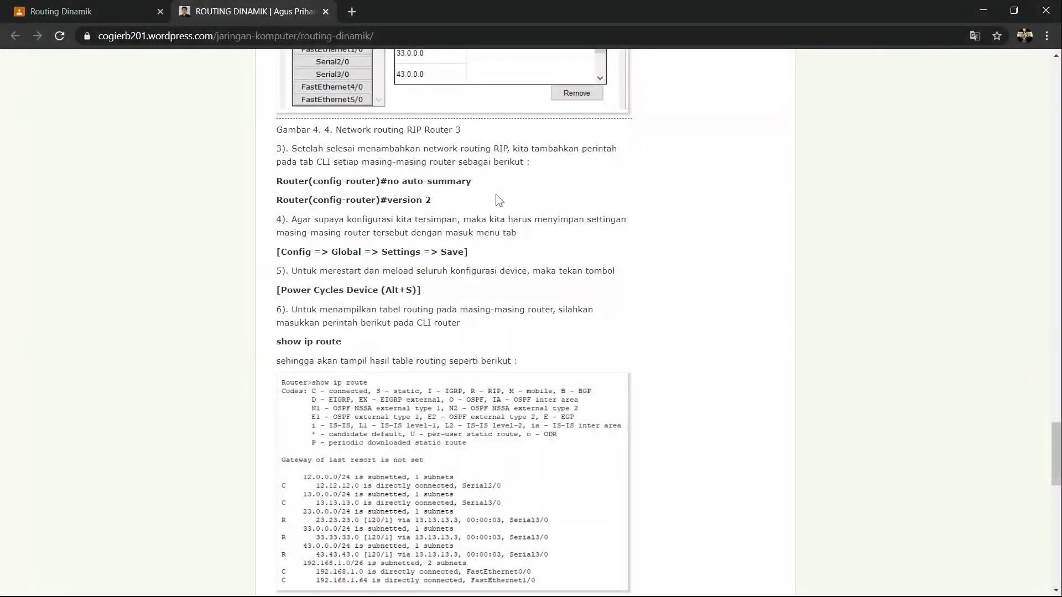
{"action": "key", "text": "alt+Tab"}
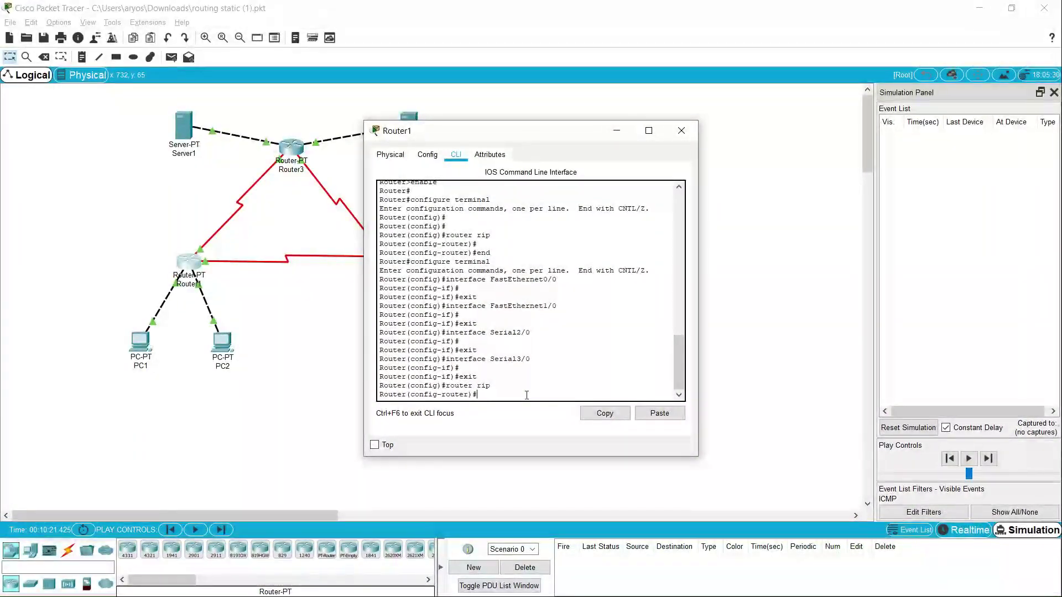
{"action": "key", "text": "alt+Tab"}
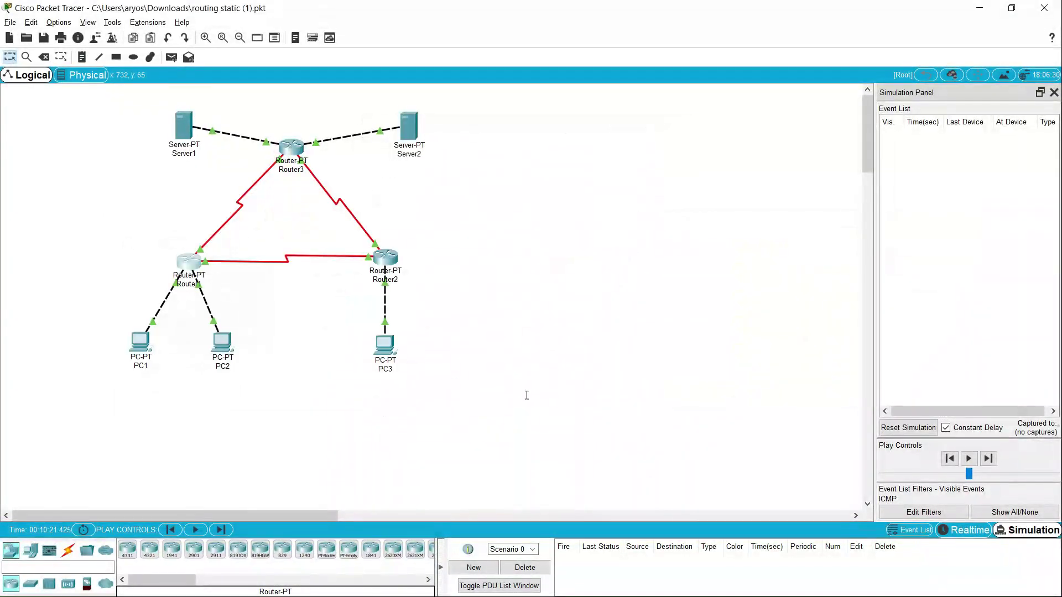
{"action": "key", "text": "alt+Tab"}
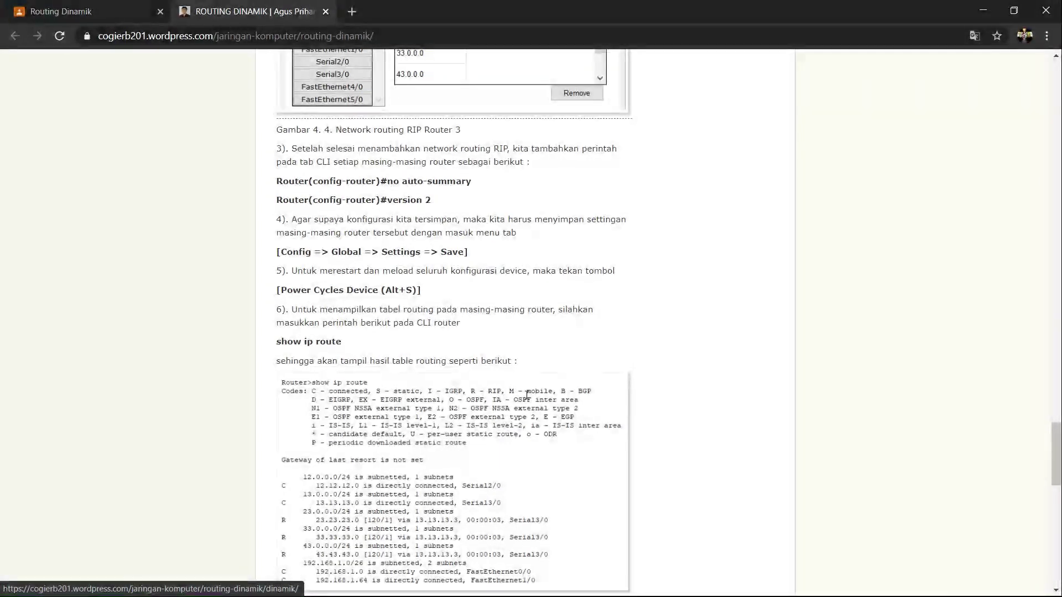
{"action": "left_click", "coordinate": [1014, 10]}
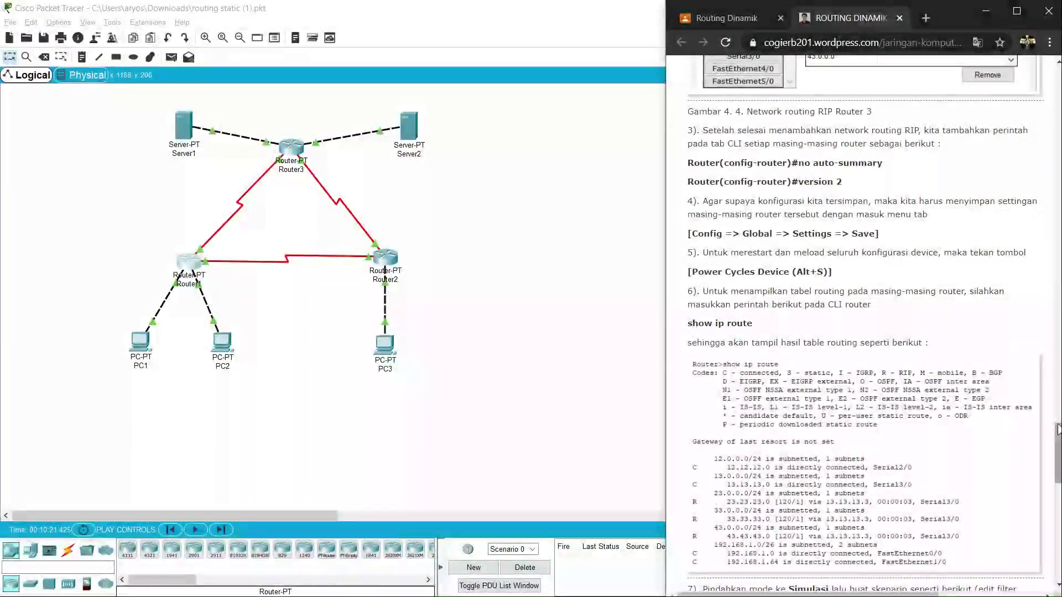
Run "no auto-summary" and "version 2" at Router1's config-router prompt in Packet Tracer, and close its window
{"action": "key", "text": "alt+Tab"}
{"action": "key", "text": "Tab"}
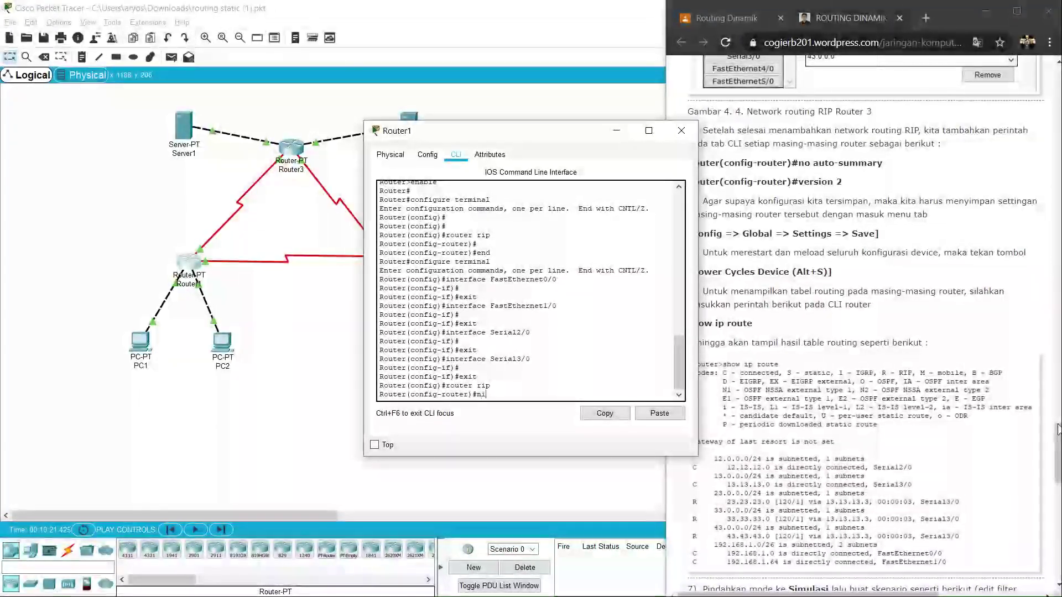
{"action": "type", "text": "no auto-summ"}
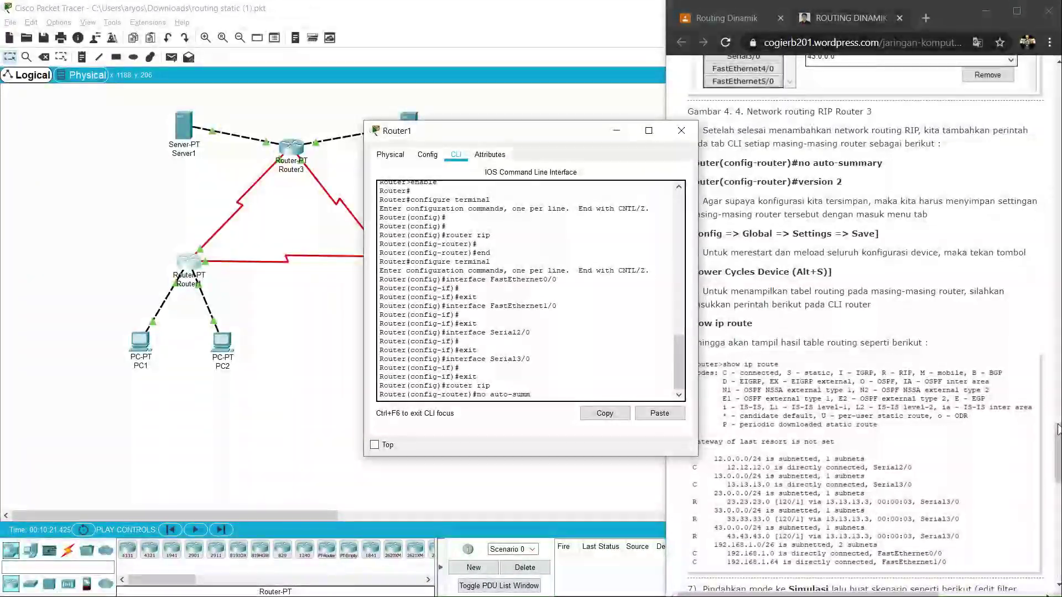
{"action": "type", "text": "ary"}
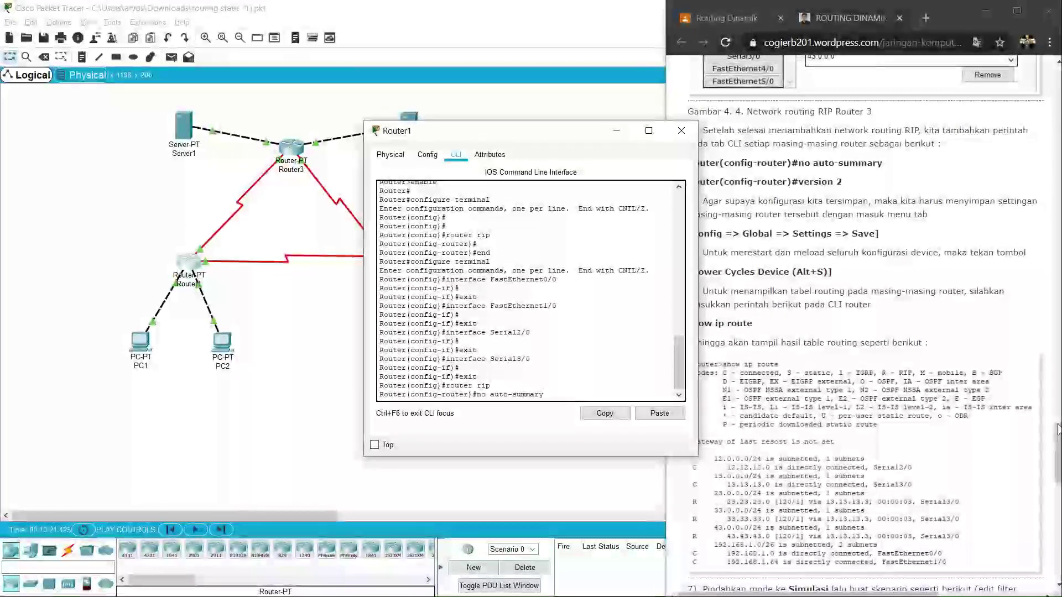
{"action": "key", "text": "Return"}
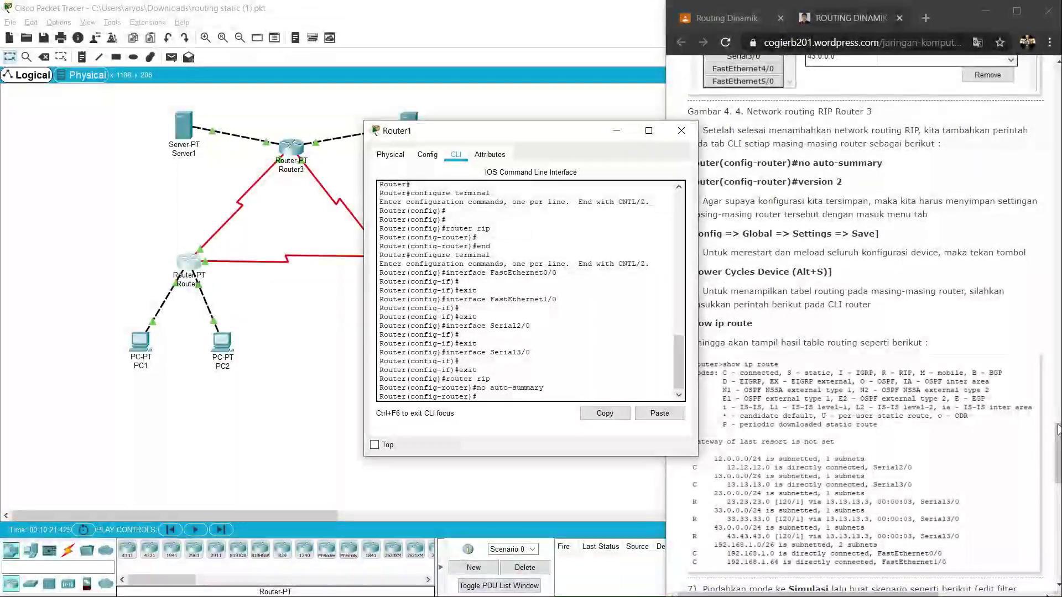
{"action": "type", "text": "version "}
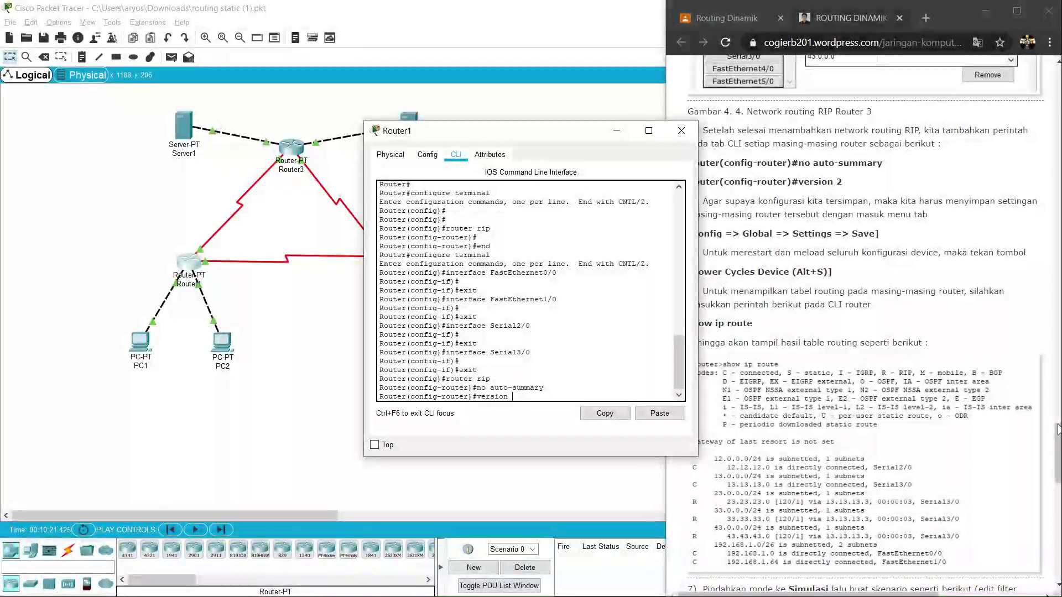
{"action": "type", "text": "2"}
{"action": "key", "text": "Return"}
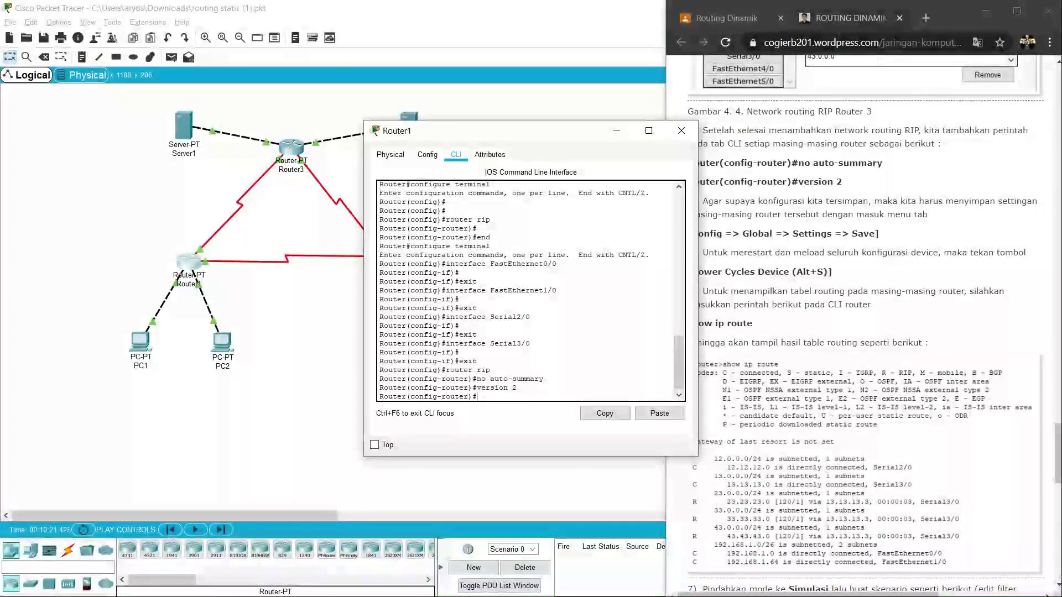
{"action": "left_click", "coordinate": [684, 130]}
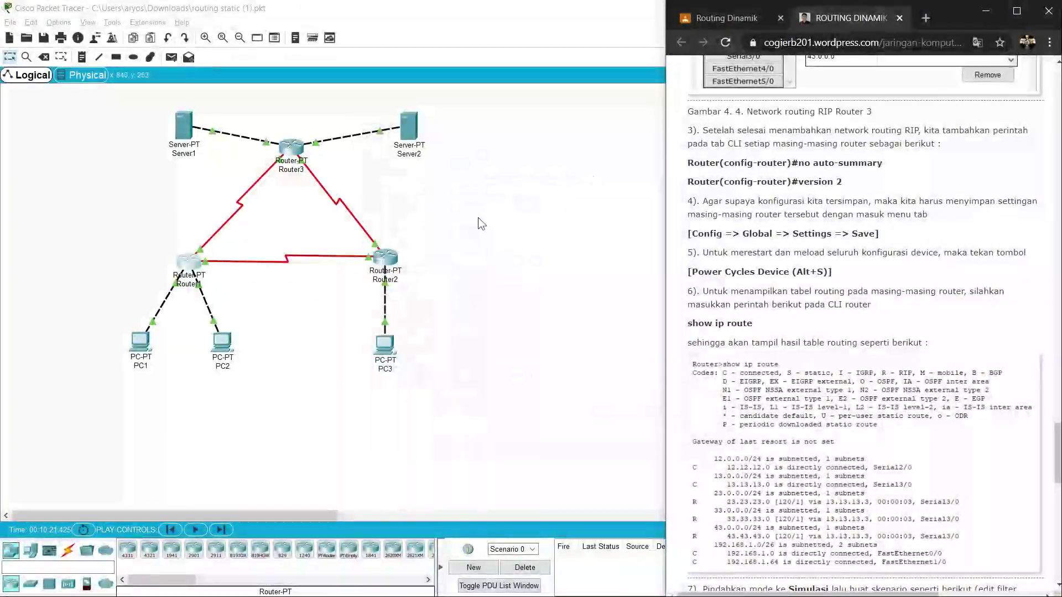
Run "no auto-summary" and "version 2" at Router2's config-router prompt, and close its window
{"action": "left_click", "coordinate": [384, 260]}
{"action": "left_click", "coordinate": [456, 154]}
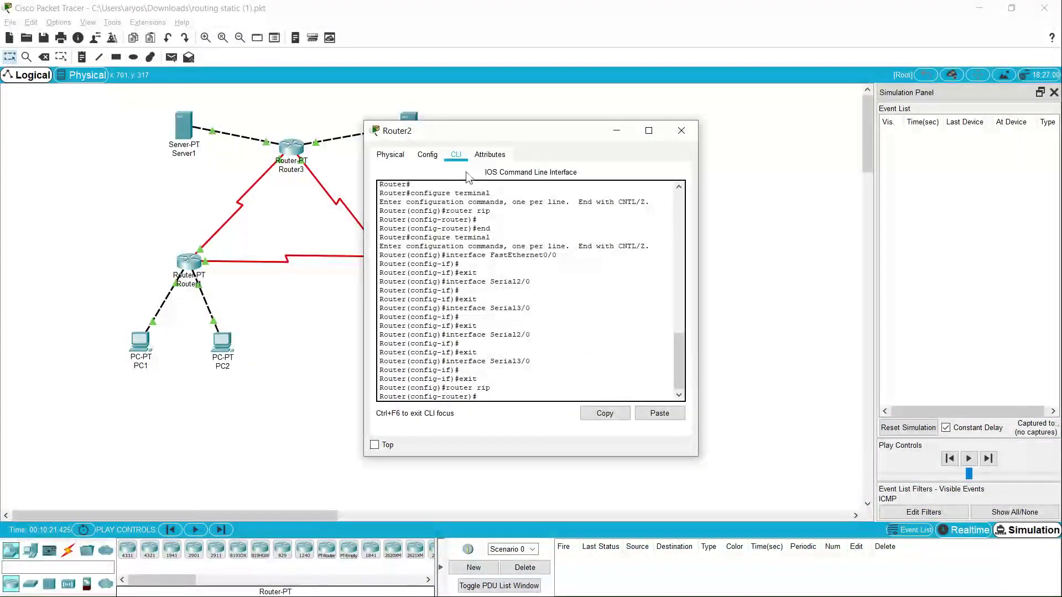
{"action": "type", "text": "auto-summary"}
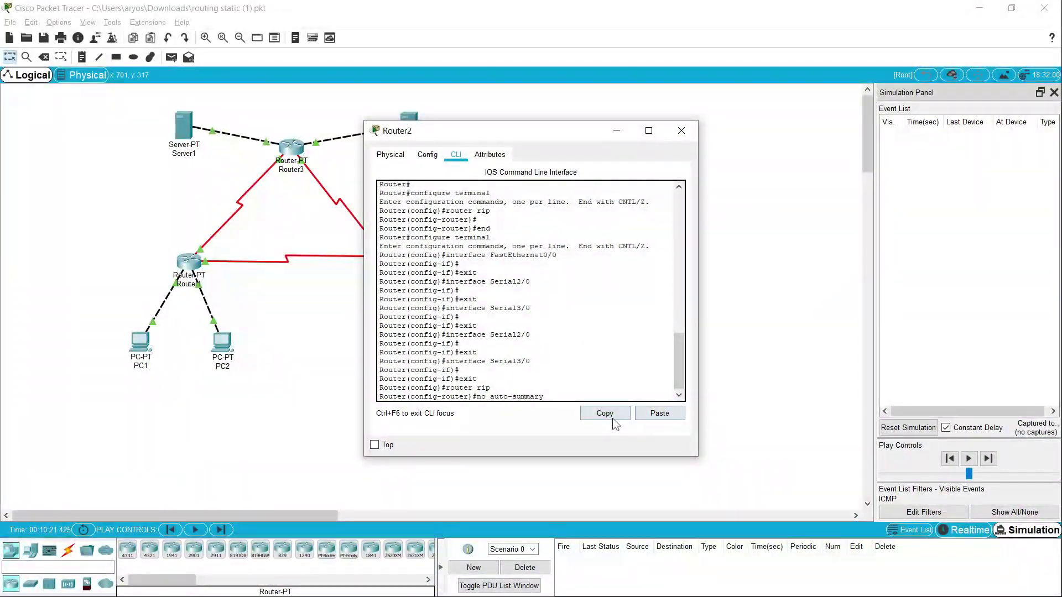
{"action": "key", "text": "Return"}
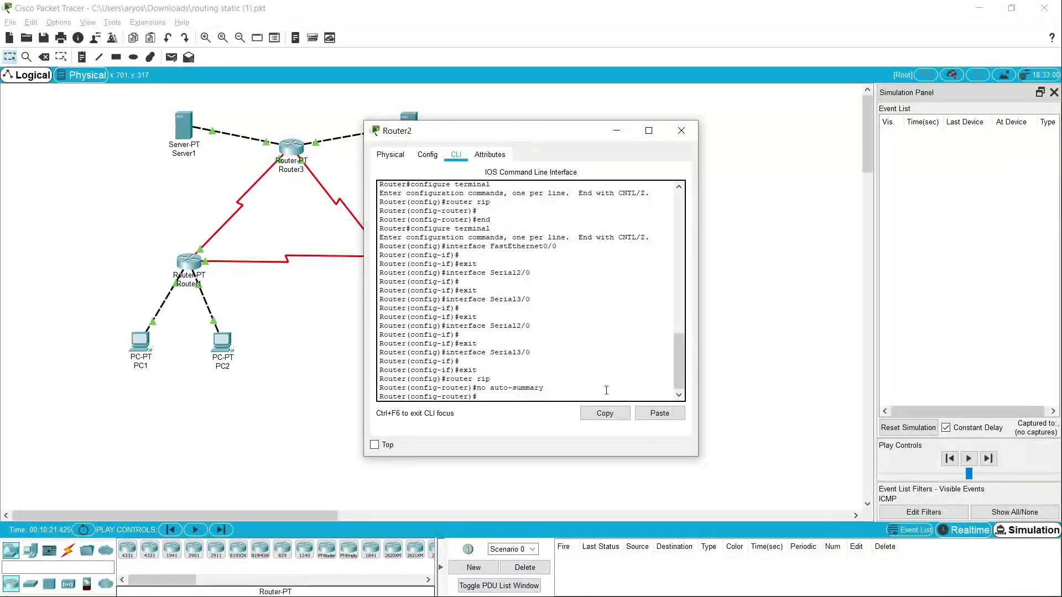
{"action": "type", "text": "version 2"}
{"action": "key", "text": "Return"}
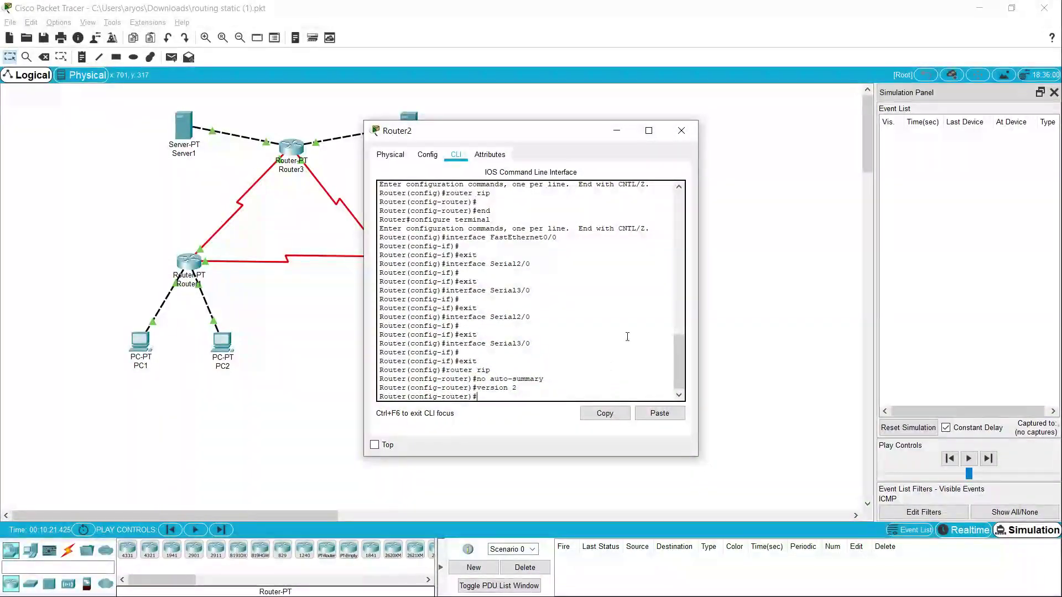
{"action": "left_click", "coordinate": [681, 130]}
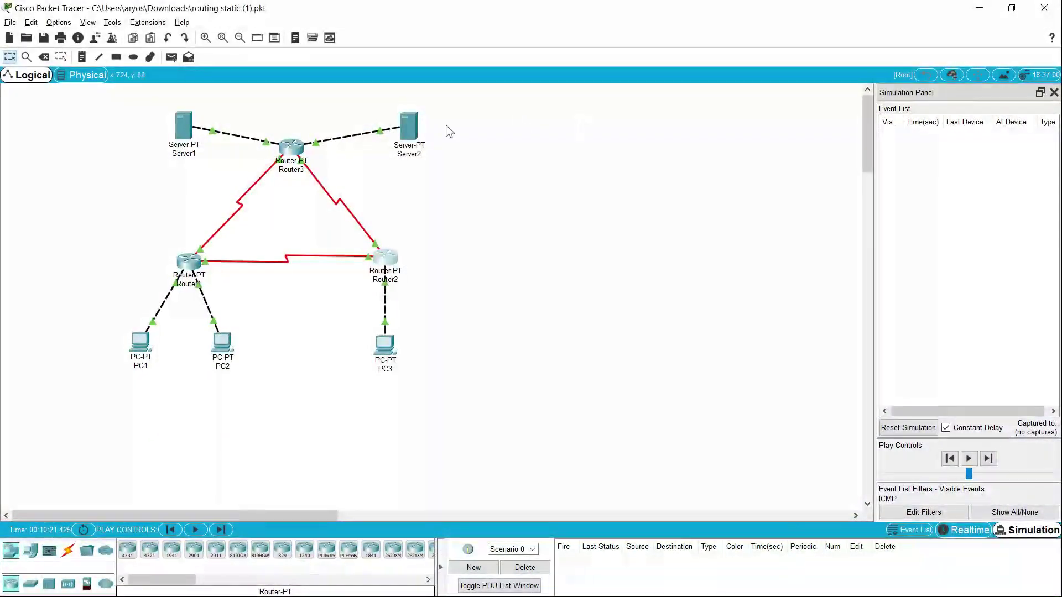
Run "no auto-summary" and "version 2" at Router3's config-router prompt
{"action": "left_click", "coordinate": [291, 149]}
{"action": "left_click", "coordinate": [457, 155]}
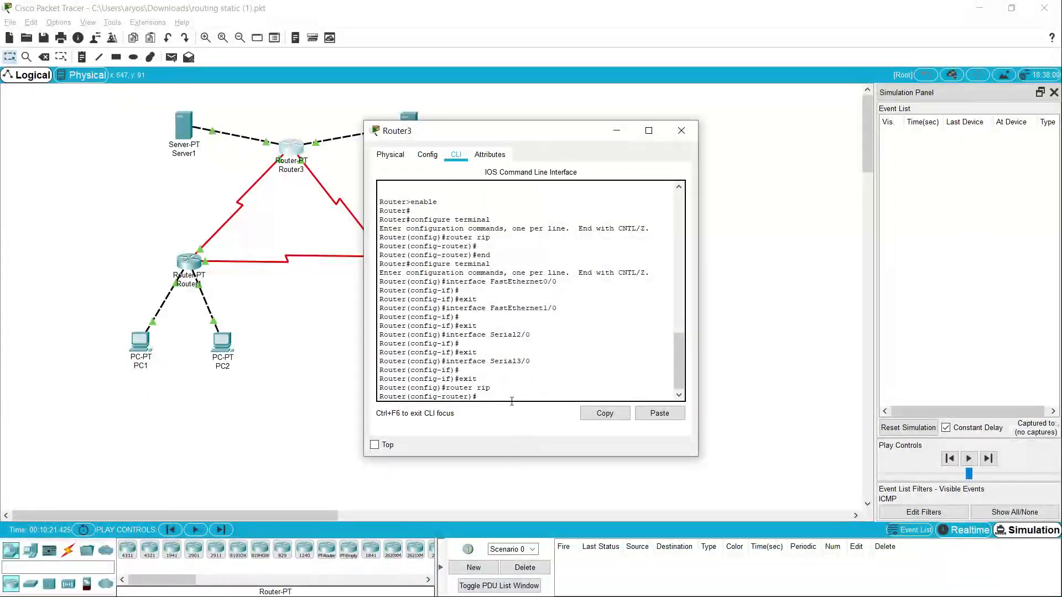
{"action": "type", "text": "no auto-summary"}
{"action": "key", "text": "Return"}
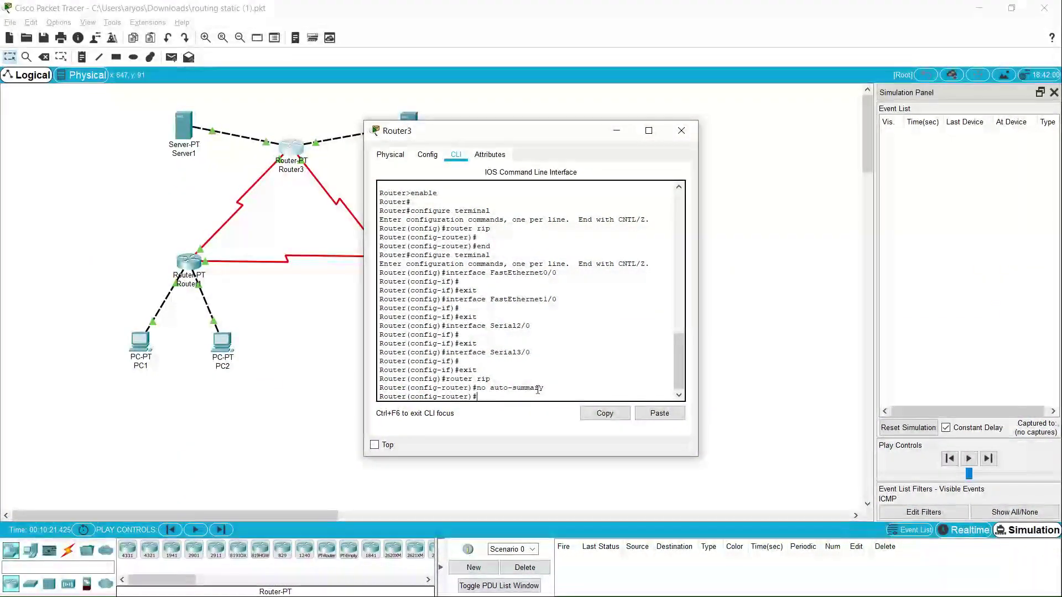
{"action": "type", "text": "version 2"}
{"action": "key", "text": "Return"}
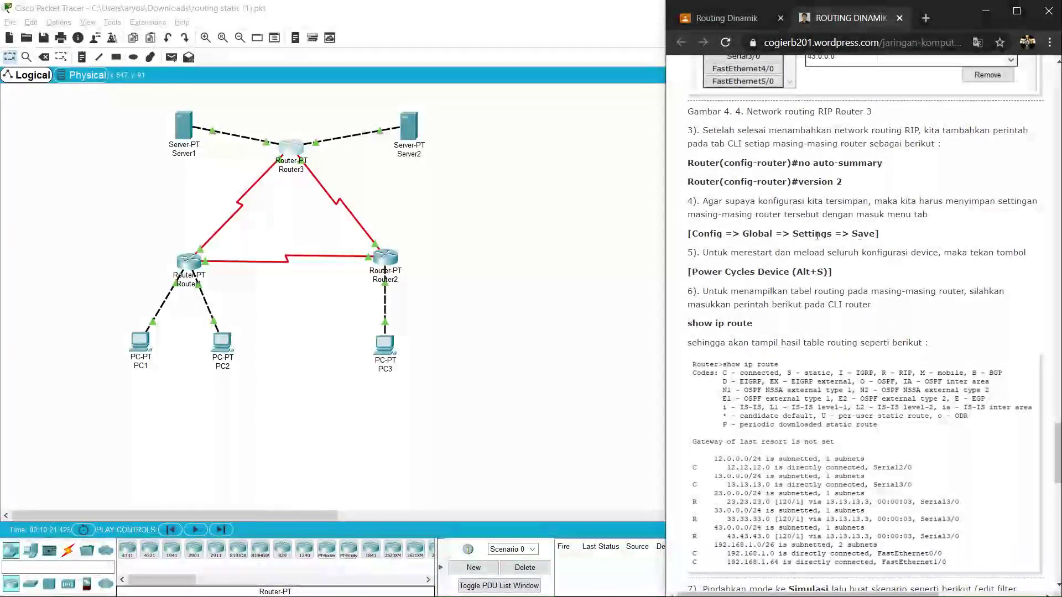
Return to Packet Tracer, save Router1's running configuration to NVRAM, and close its window
{"action": "left_click", "coordinate": [519, 271]}
{"action": "left_click", "coordinate": [187, 263]}
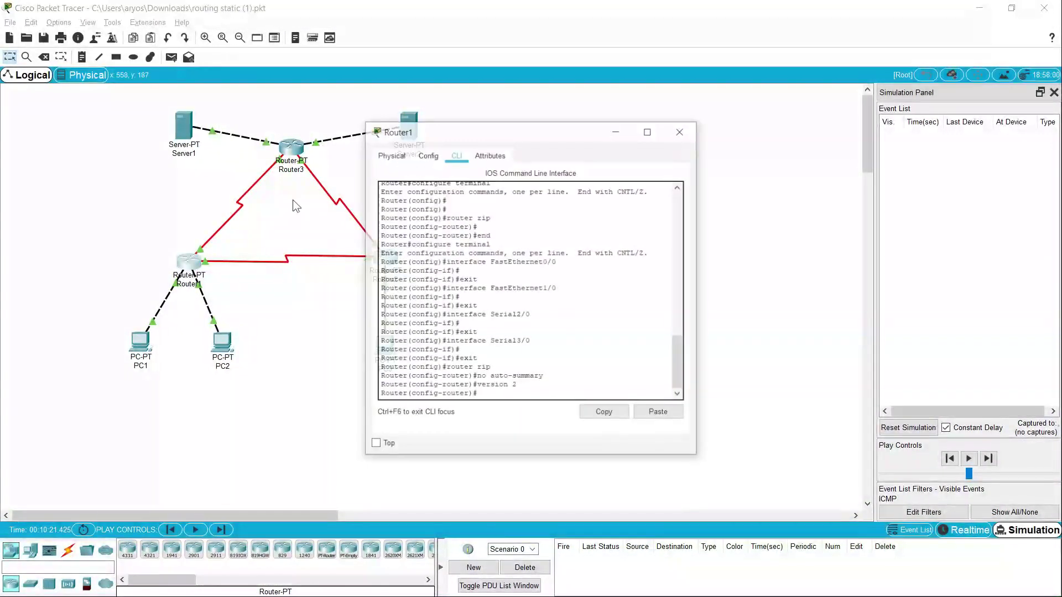
{"action": "left_click", "coordinate": [426, 154]}
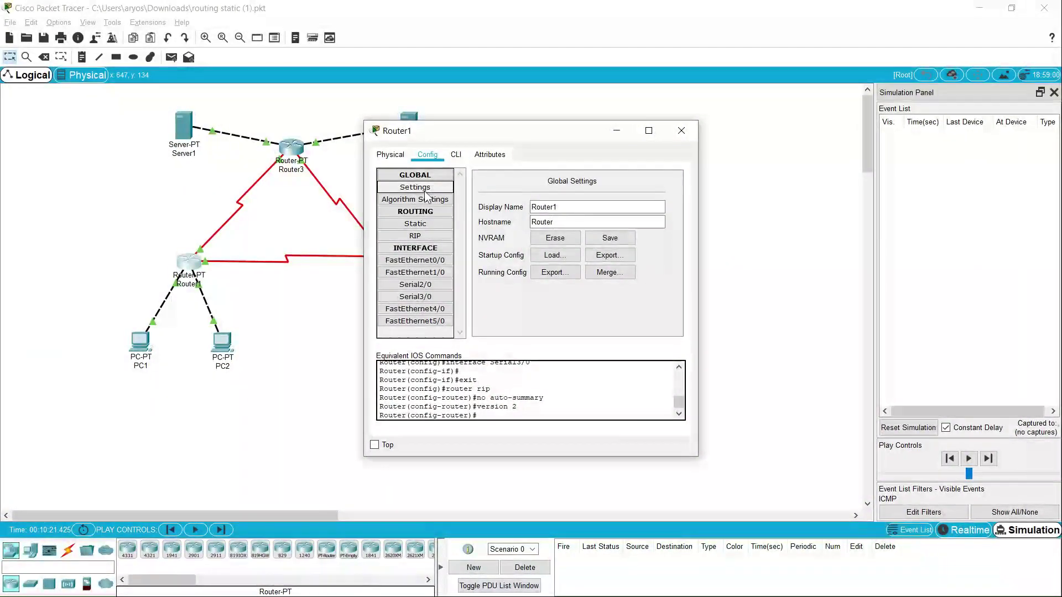
{"action": "left_click", "coordinate": [608, 238]}
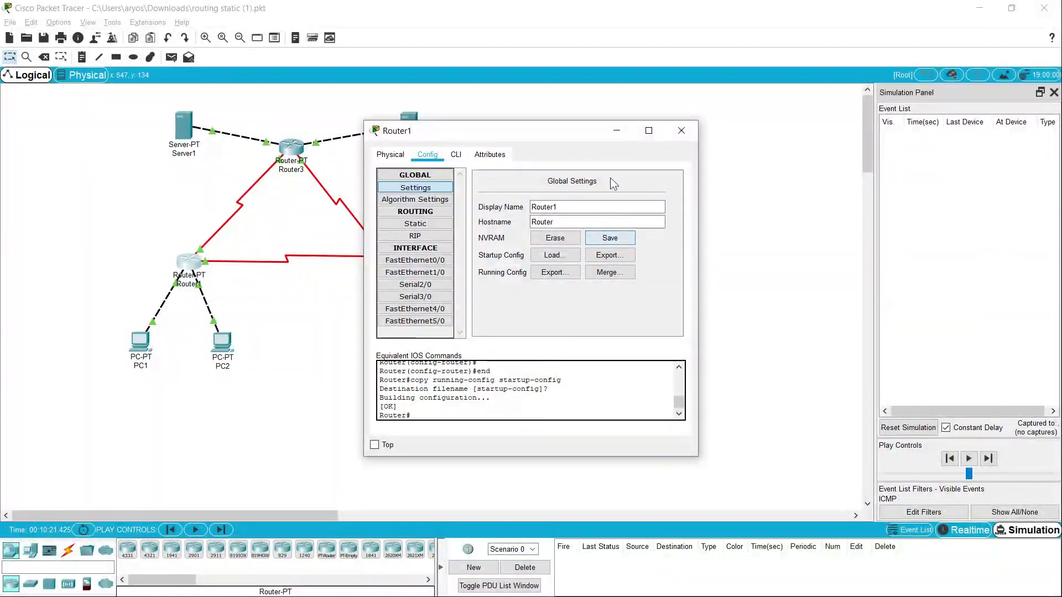
{"action": "left_click", "coordinate": [680, 133]}
Save Router2's running configuration to NVRAM and close its window
{"action": "left_click", "coordinate": [385, 259]}
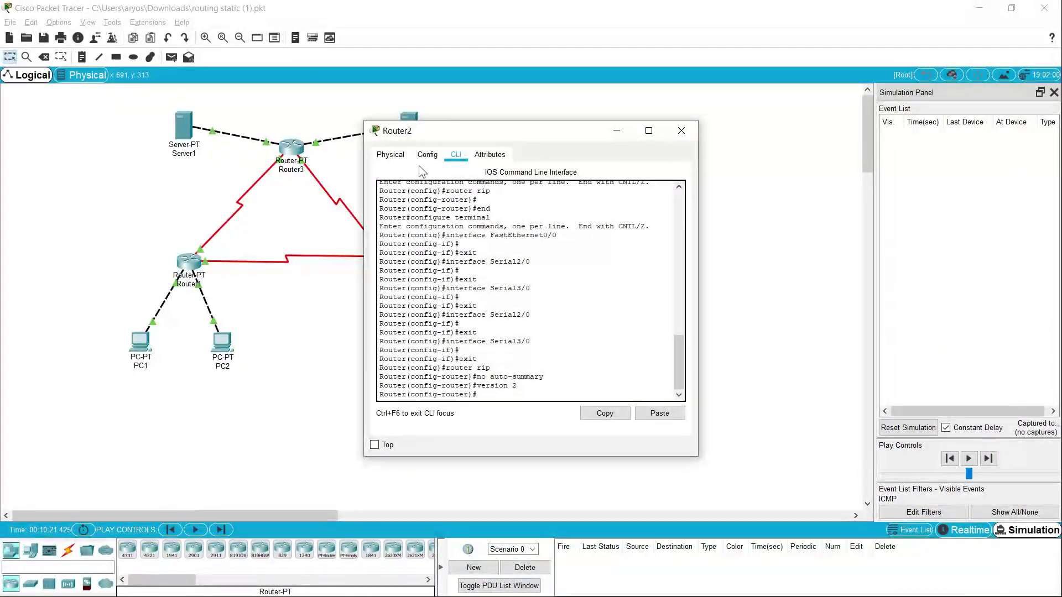
{"action": "left_click", "coordinate": [428, 154]}
{"action": "left_click", "coordinate": [606, 241]}
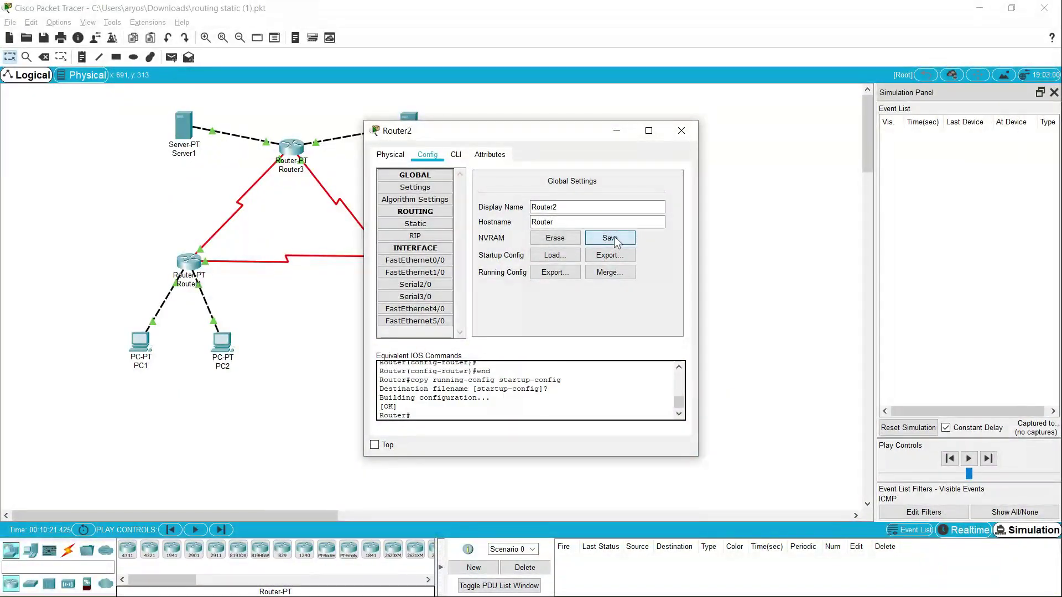
{"action": "left_click", "coordinate": [691, 135]}
Save Router3's running configuration to NVRAM and close its window
{"action": "left_click", "coordinate": [285, 146]}
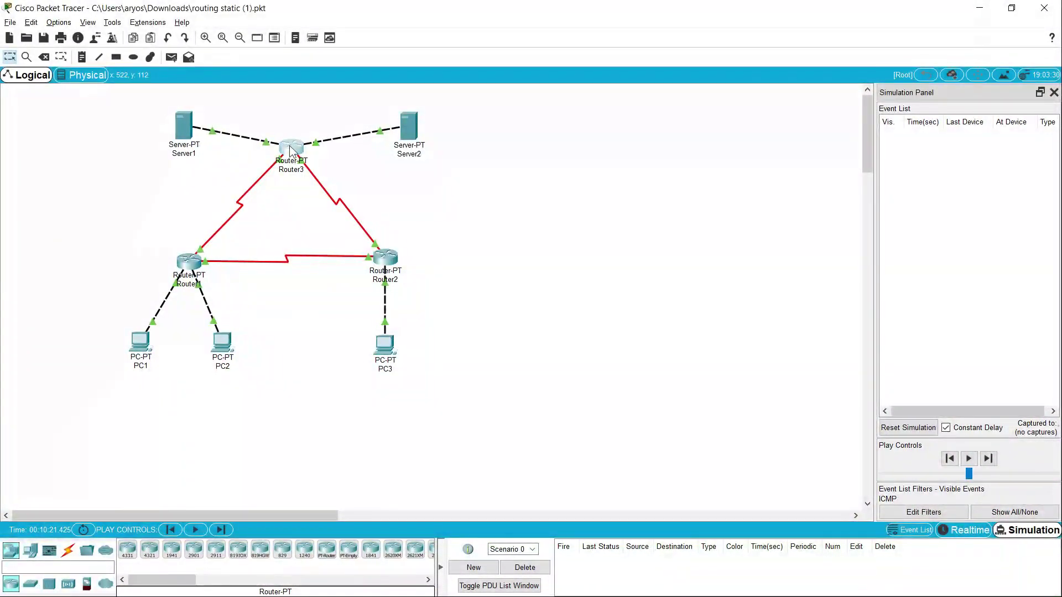
{"action": "left_click", "coordinate": [427, 154]}
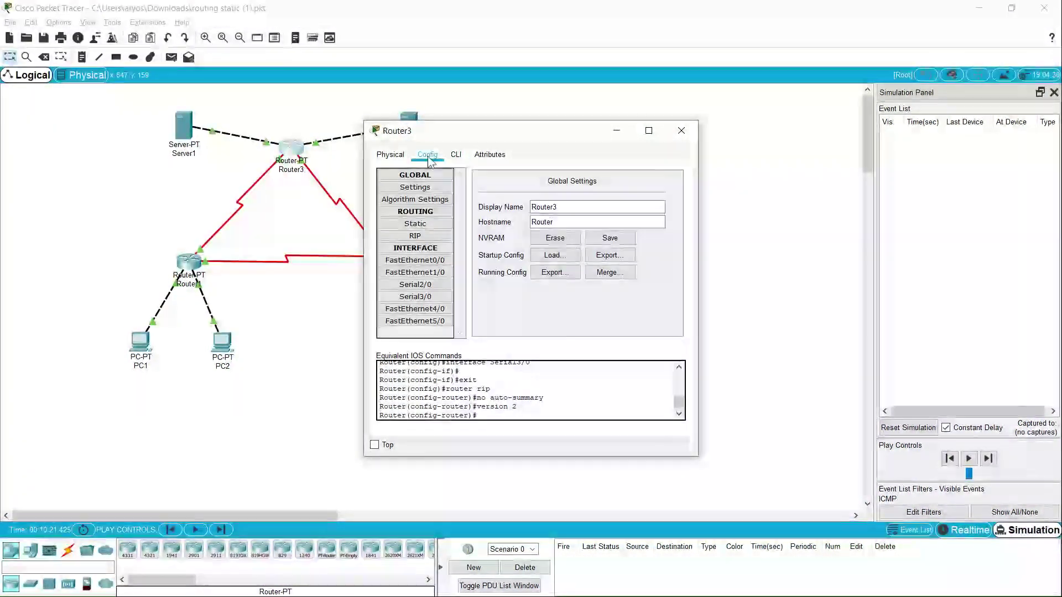
{"action": "left_click", "coordinate": [610, 238]}
{"action": "left_click", "coordinate": [681, 131]}
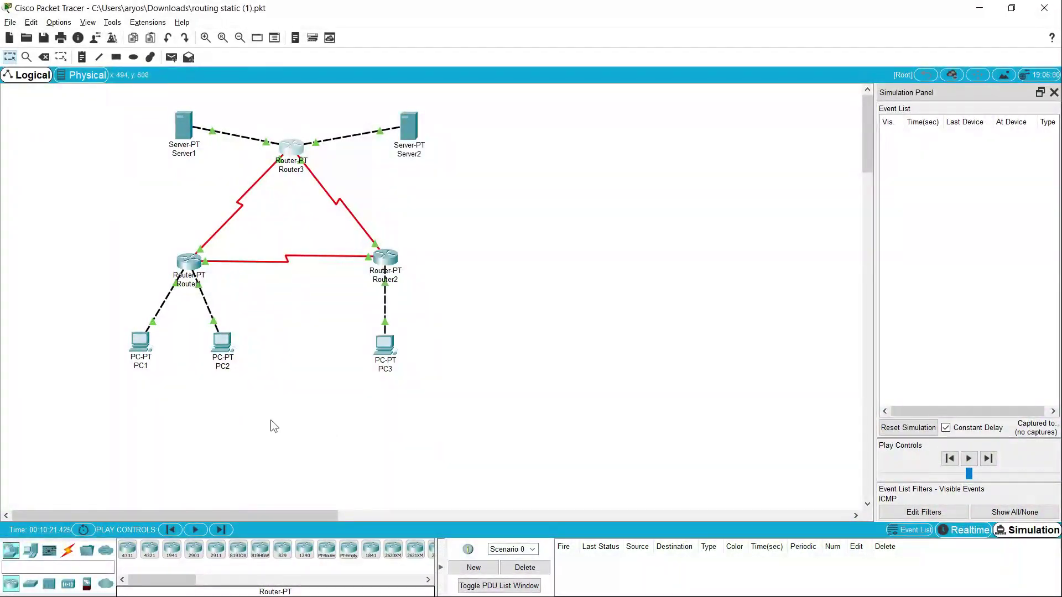
Check the restart instruction in the browser tutorial, and power-cycle all devices in Packet Tracer, confirming the network reset
{"action": "key", "text": "alt+Tab"}
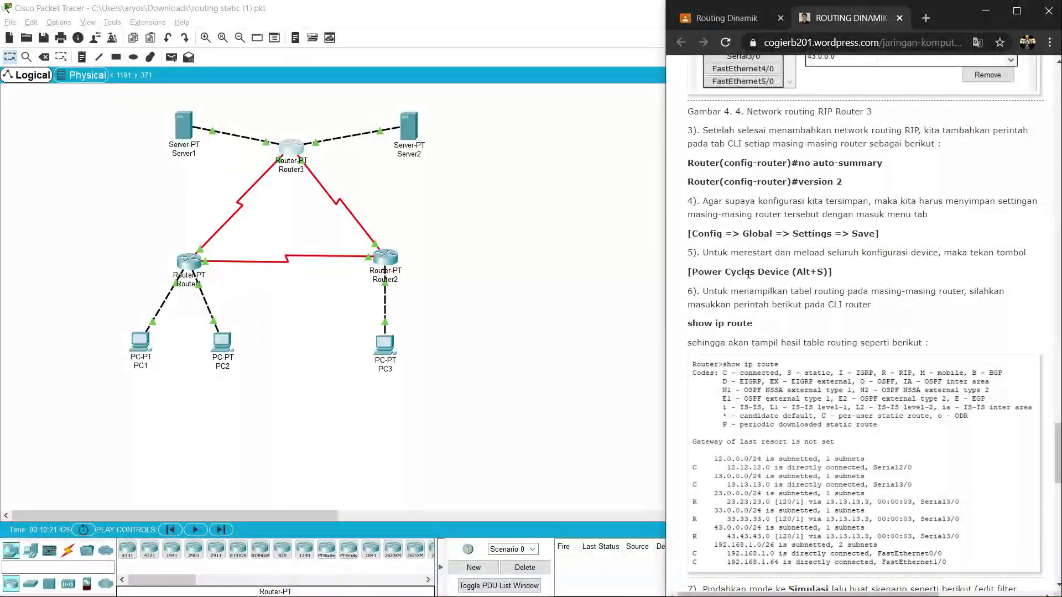
{"action": "left_click", "coordinate": [466, 128]}
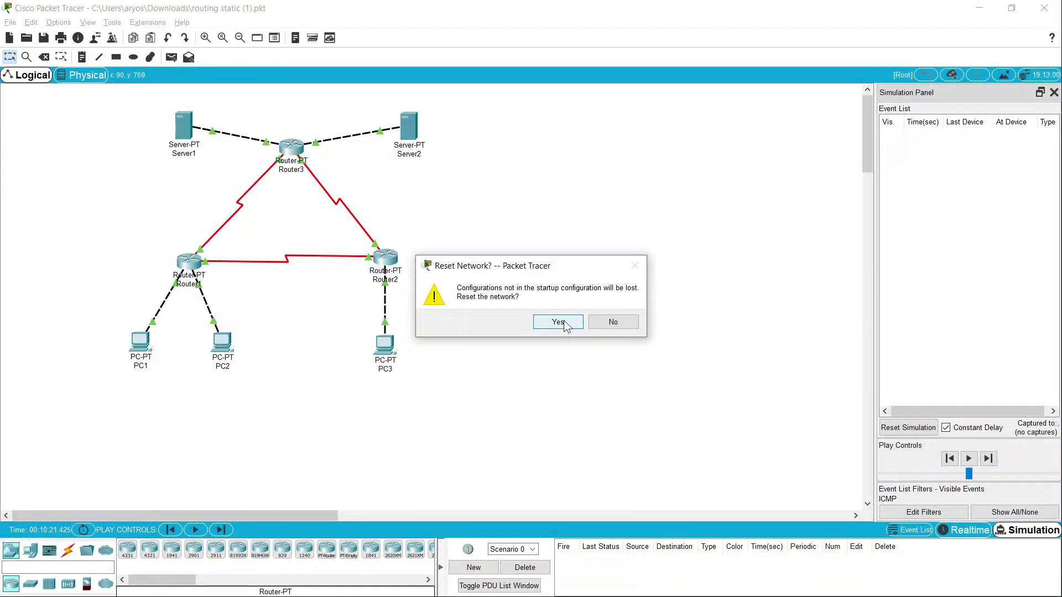
{"action": "left_click", "coordinate": [559, 322]}
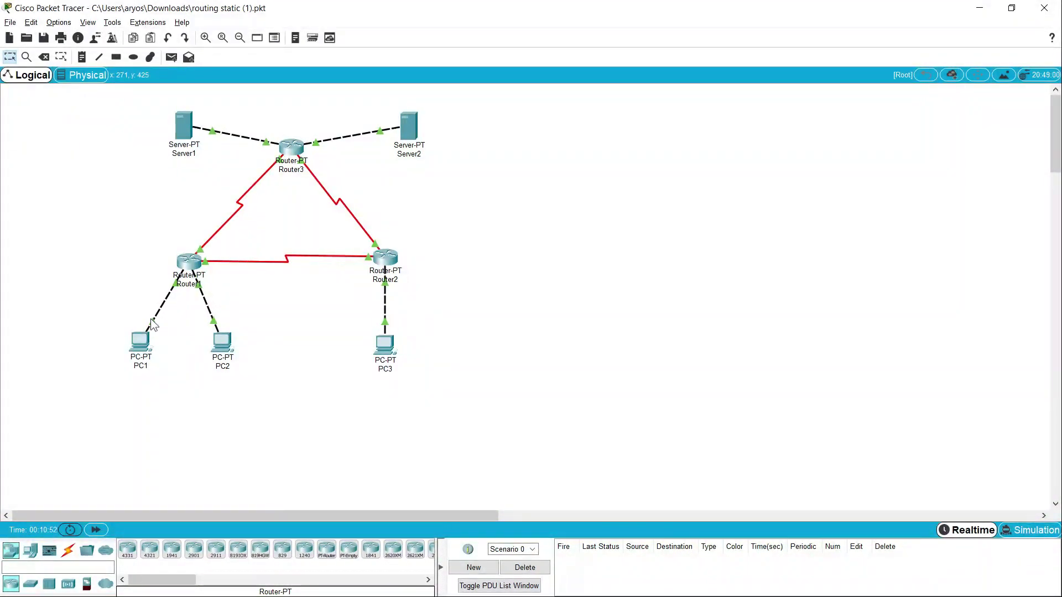
Read the browser tutorial's routing-table instruction, run "show ip route" in Router1's CLI in Packet Tracer, and close the router window
{"action": "key", "text": "alt+Tab"}
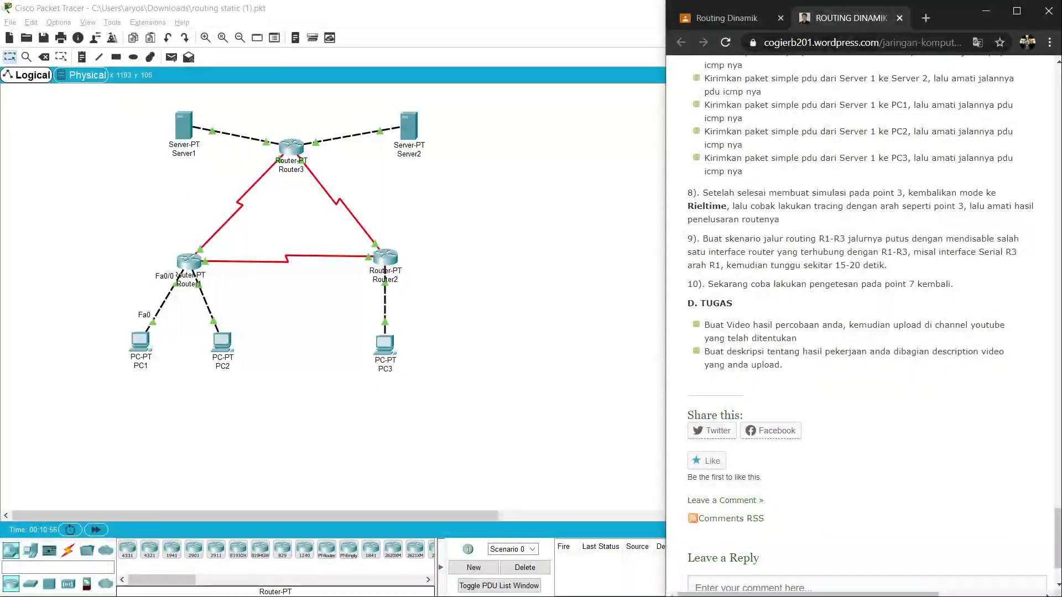
{"action": "scroll", "coordinate": [863, 310], "scroll_direction": "up", "scroll_amount": 15}
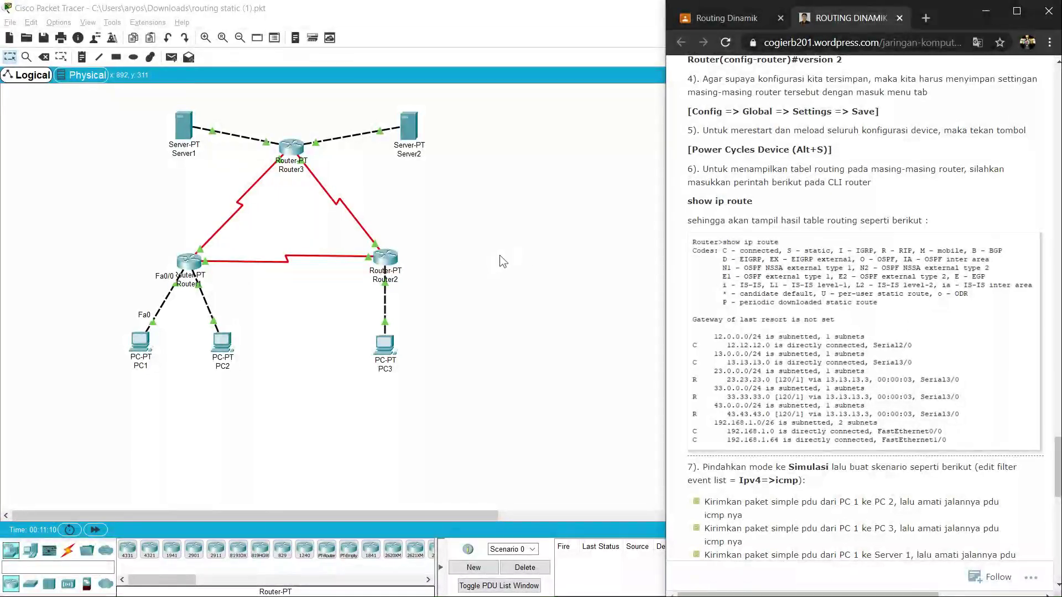
{"action": "left_click", "coordinate": [189, 266]}
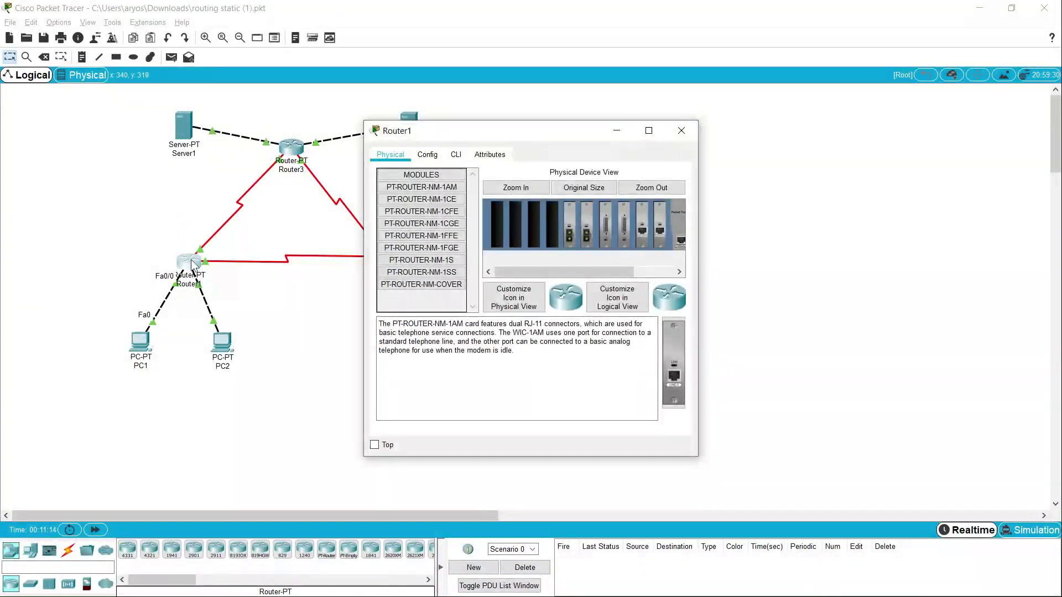
{"action": "left_click", "coordinate": [455, 155]}
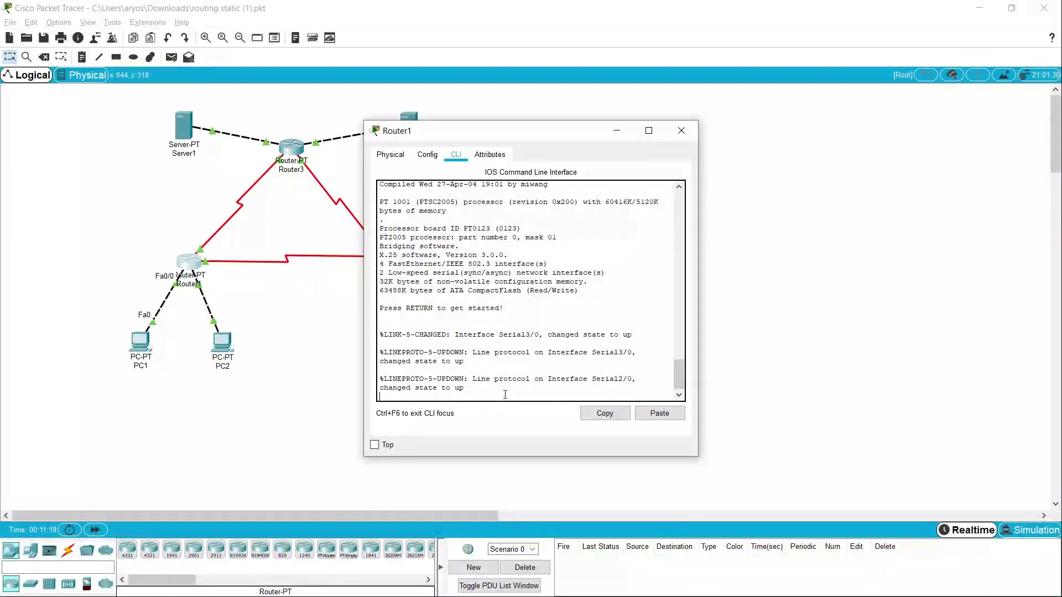
{"action": "key", "text": "Return"}
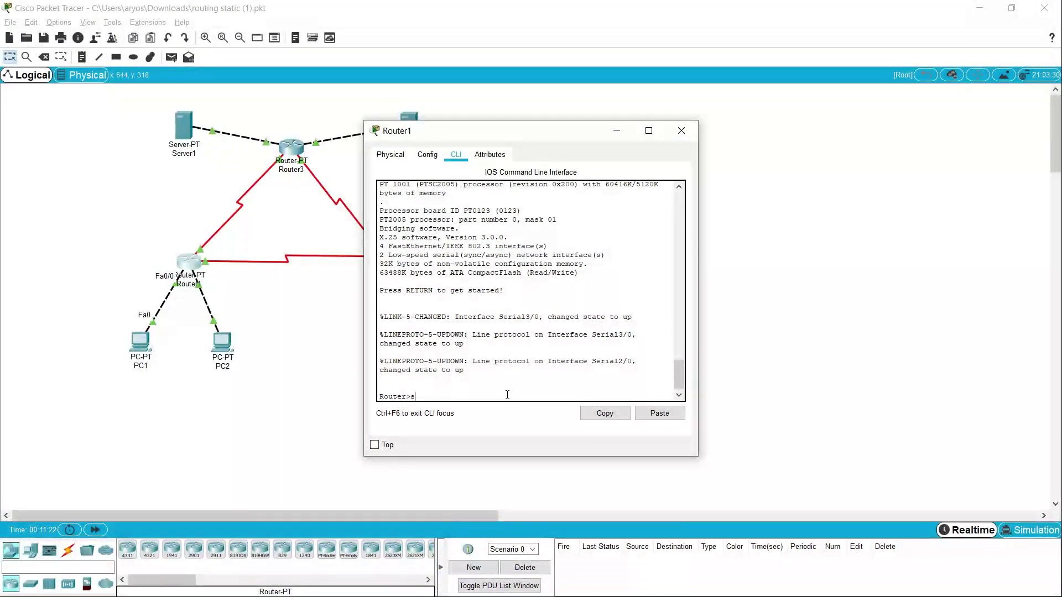
{"action": "type", "text": "show ip route"}
{"action": "key", "text": "Return"}
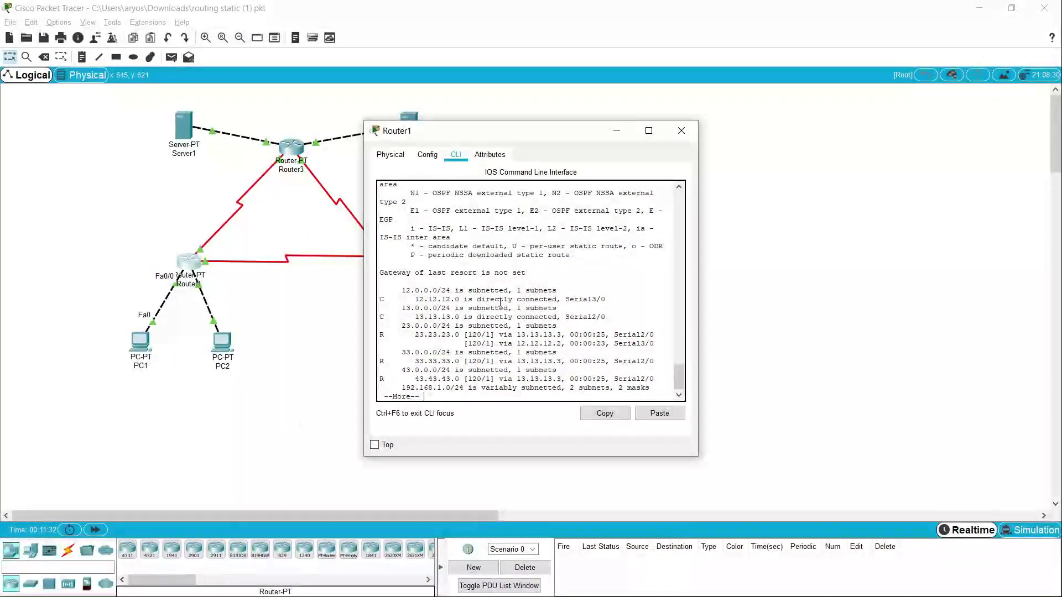
{"action": "left_click", "coordinate": [681, 133]}
Run "show ip route" in Router2's CLI to view its routing table, and close its window
{"action": "left_click", "coordinate": [384, 258]}
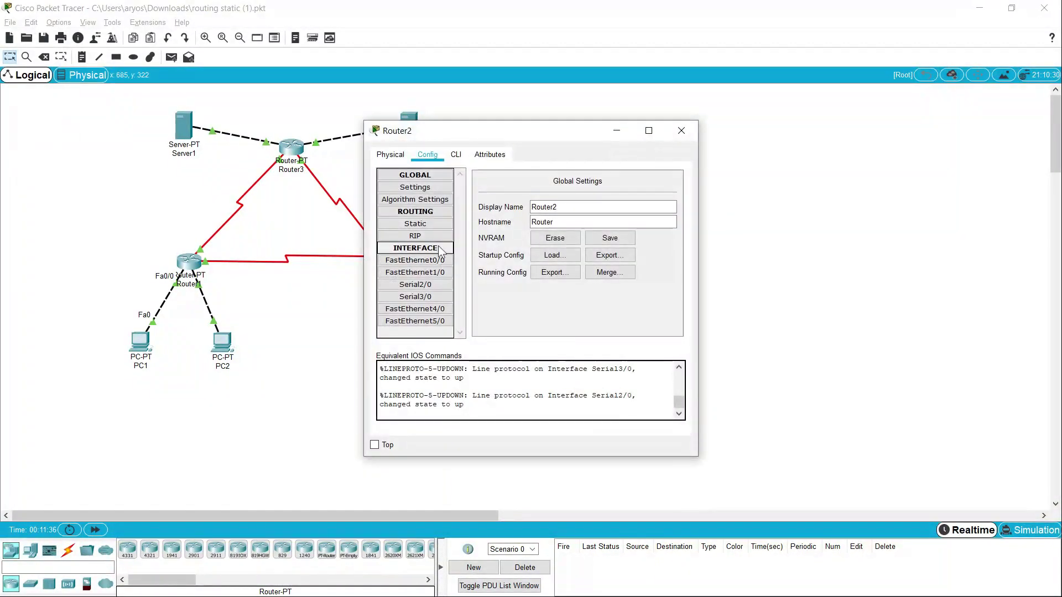
{"action": "left_click", "coordinate": [456, 154]}
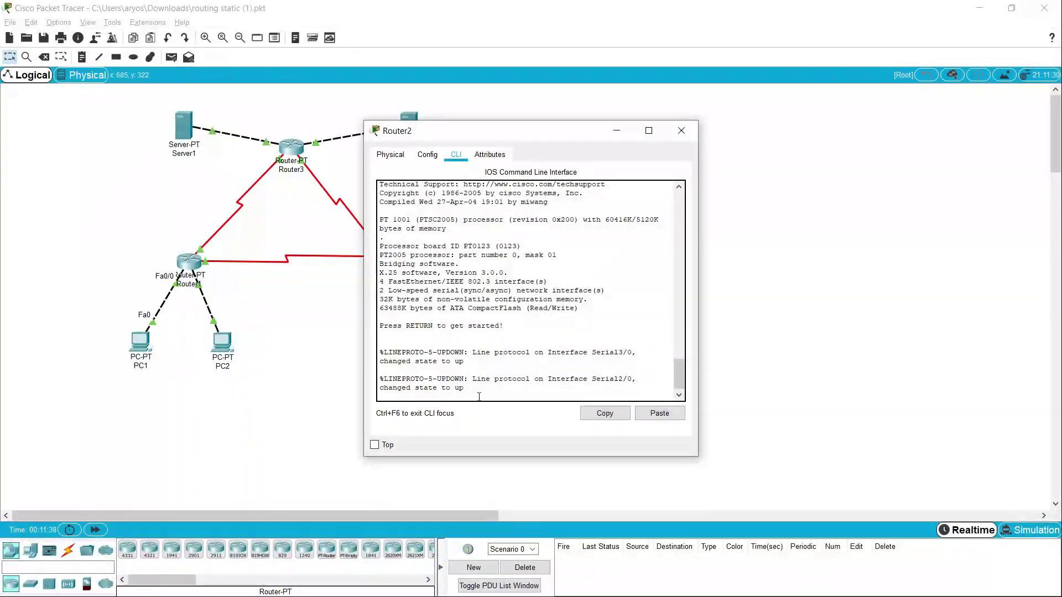
{"action": "key", "text": "Return"}
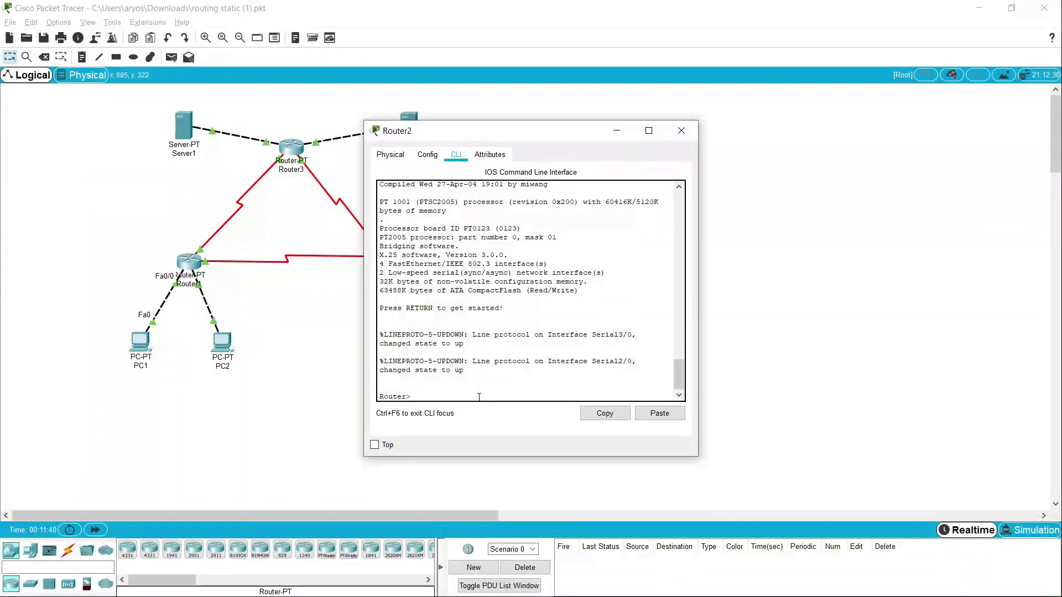
{"action": "type", "text": "show ip route"}
{"action": "key", "text": "Return"}
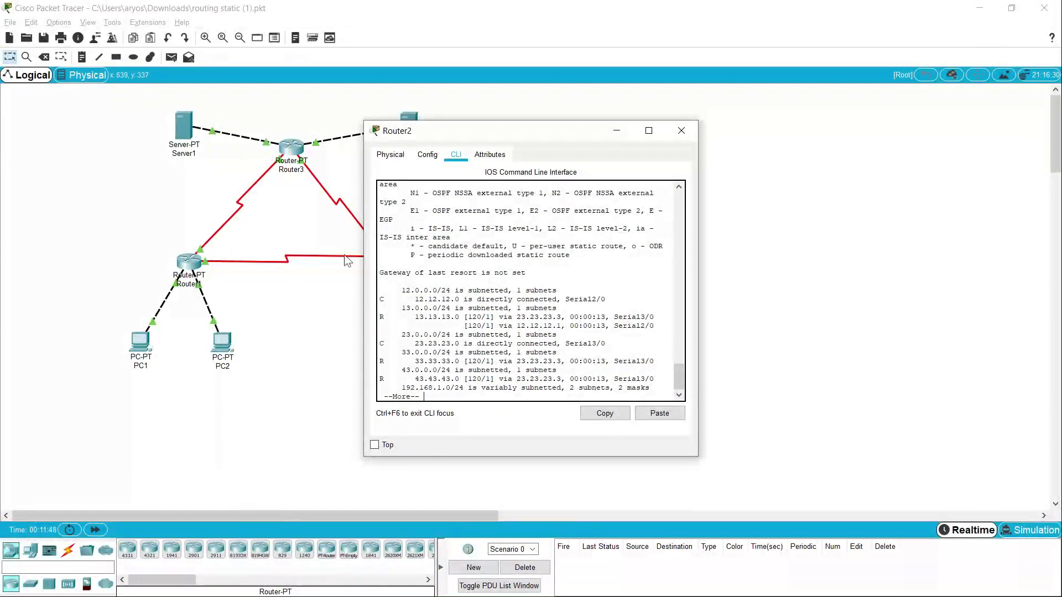
{"action": "left_click", "coordinate": [680, 131]}
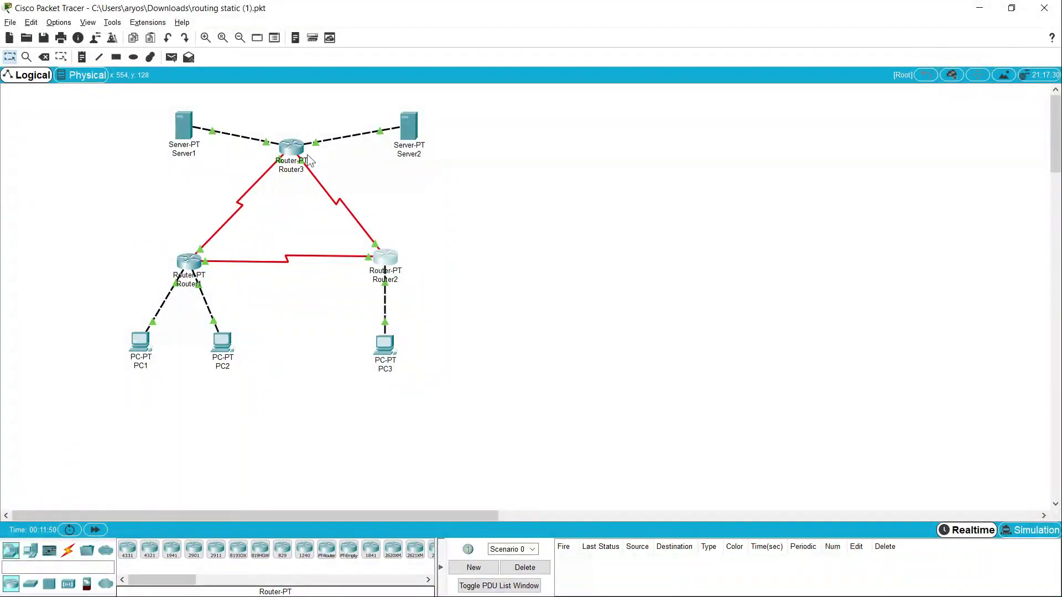
Run "show ip route" in Router3's CLI to view its routing table, and close its window
{"action": "left_click", "coordinate": [290, 148]}
{"action": "left_click", "coordinate": [456, 157]}
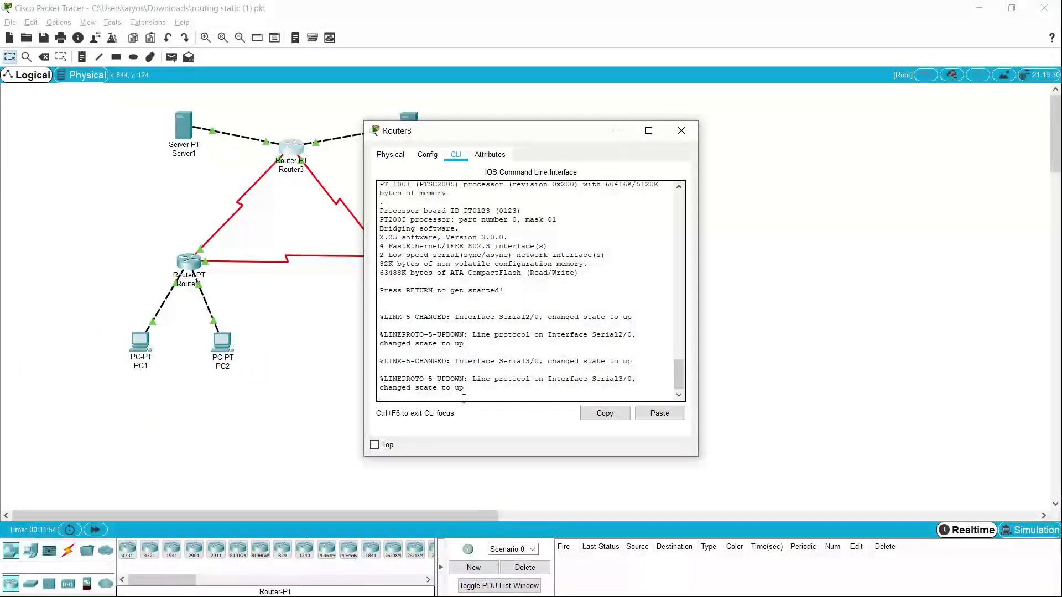
{"action": "key", "text": "Return"}
{"action": "type", "text": "show ip r"}
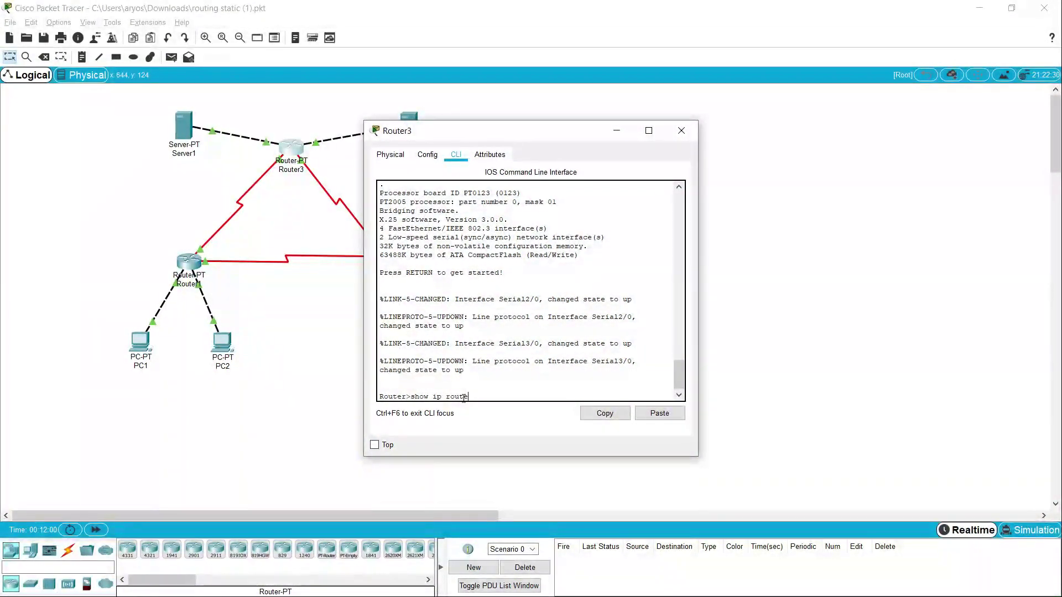
{"action": "type", "text": "oute"}
{"action": "key", "text": "Return"}
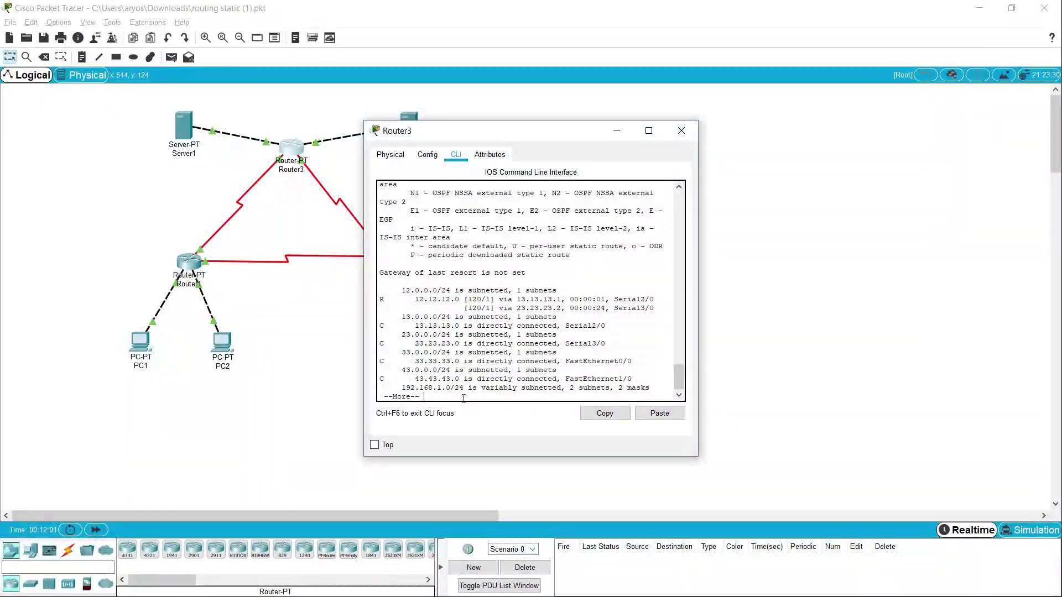
{"action": "left_click", "coordinate": [682, 131]}
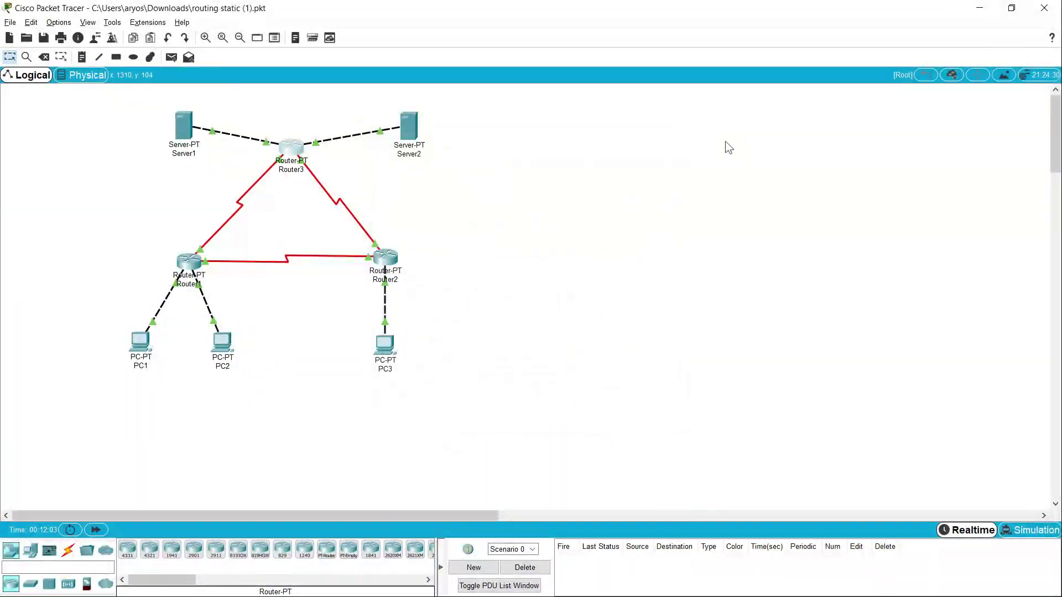
Read the browser tutorial's simulation scenarios, switch Packet Tracer to Simulation mode, and check that the IPv4 event filter includes ICMP
{"action": "key", "text": "alt+Tab"}
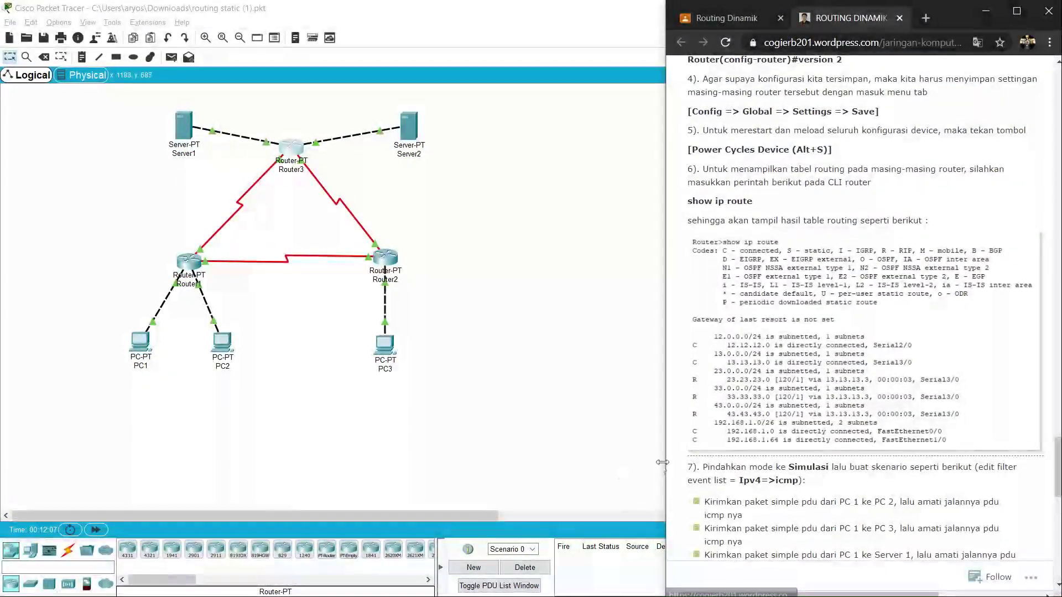
{"action": "scroll", "coordinate": [728, 176], "scroll_direction": "down", "scroll_amount": 6}
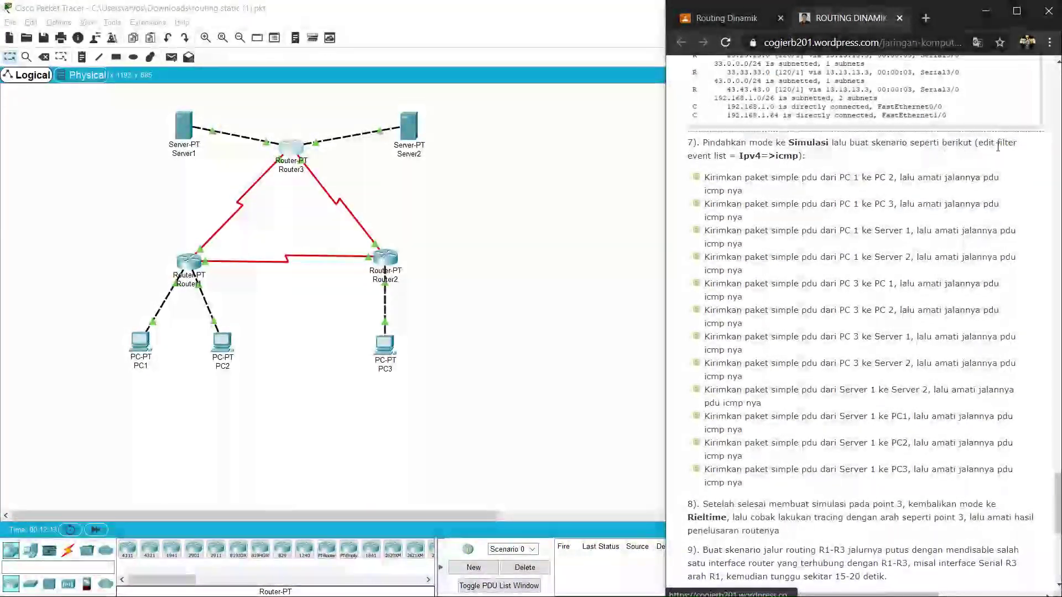
{"action": "left_click", "coordinate": [586, 216]}
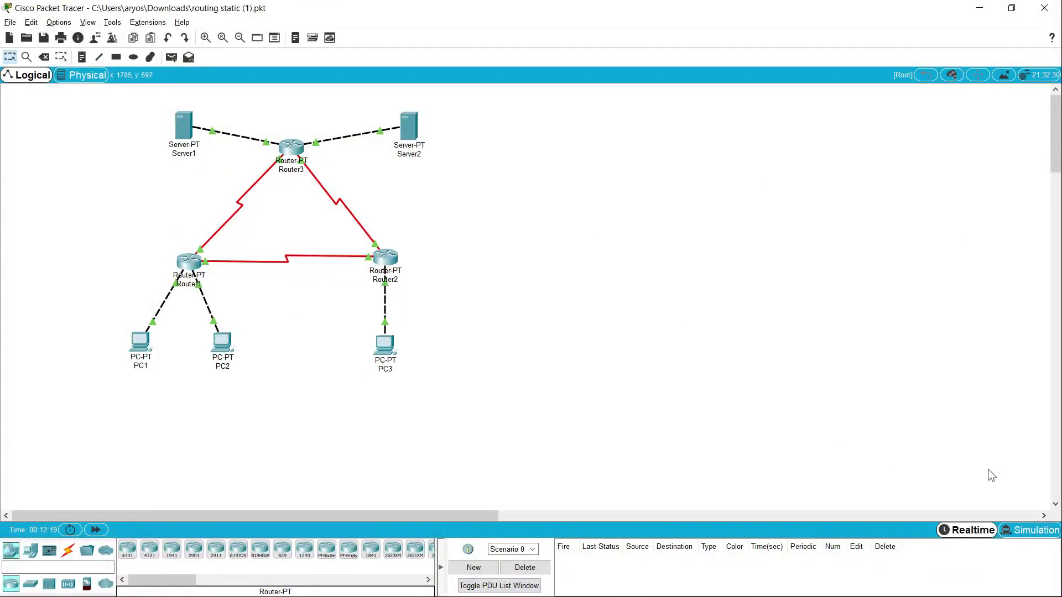
{"action": "left_click", "coordinate": [1027, 529]}
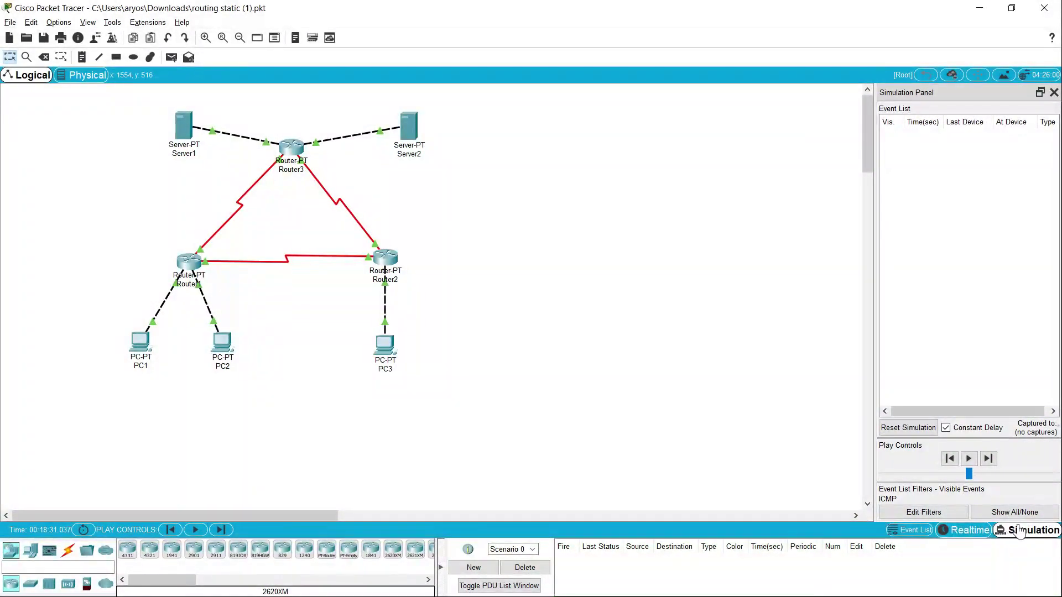
{"action": "left_click", "coordinate": [907, 512]}
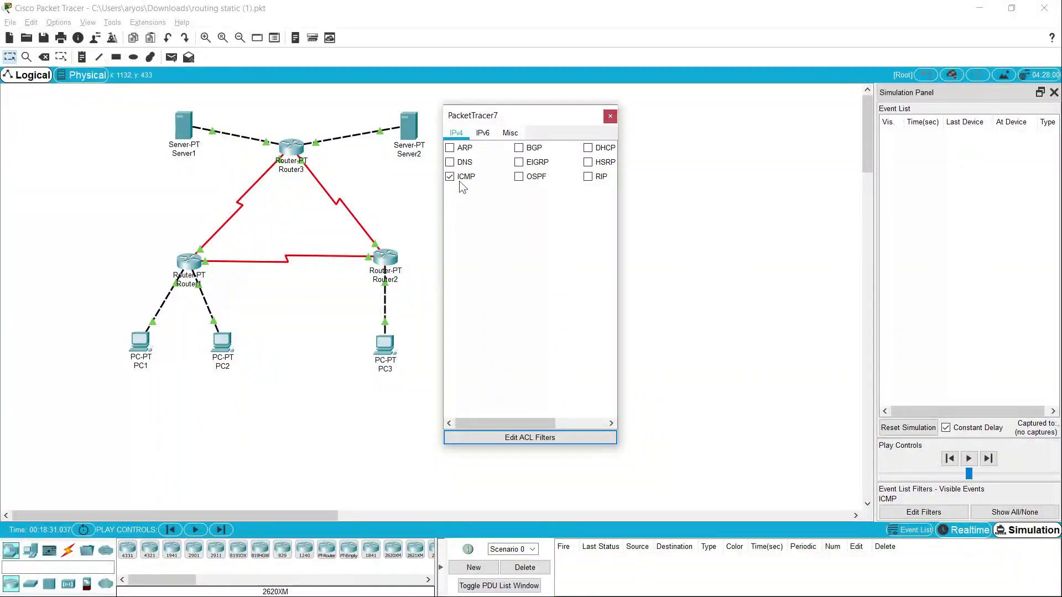
{"action": "left_click", "coordinate": [612, 118]}
Send a simple PDU from PC1 to PC2, advance the simulation event by event until the reply returns to PC1, and delete the scenario
{"action": "left_click", "coordinate": [172, 57]}
{"action": "left_click", "coordinate": [142, 343]}
{"action": "left_click", "coordinate": [222, 344]}
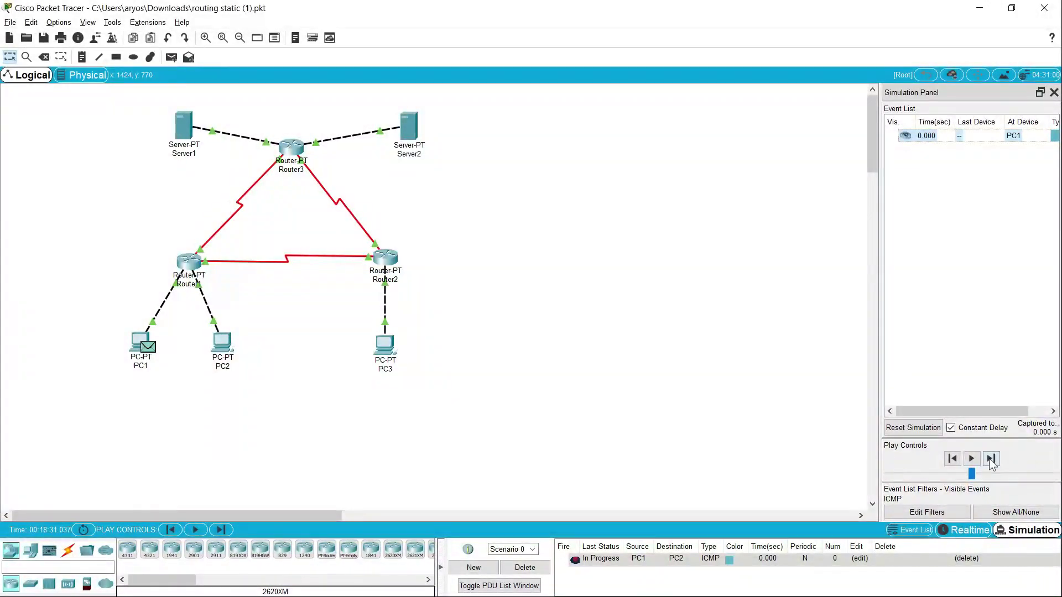
{"action": "left_click", "coordinate": [991, 459]}
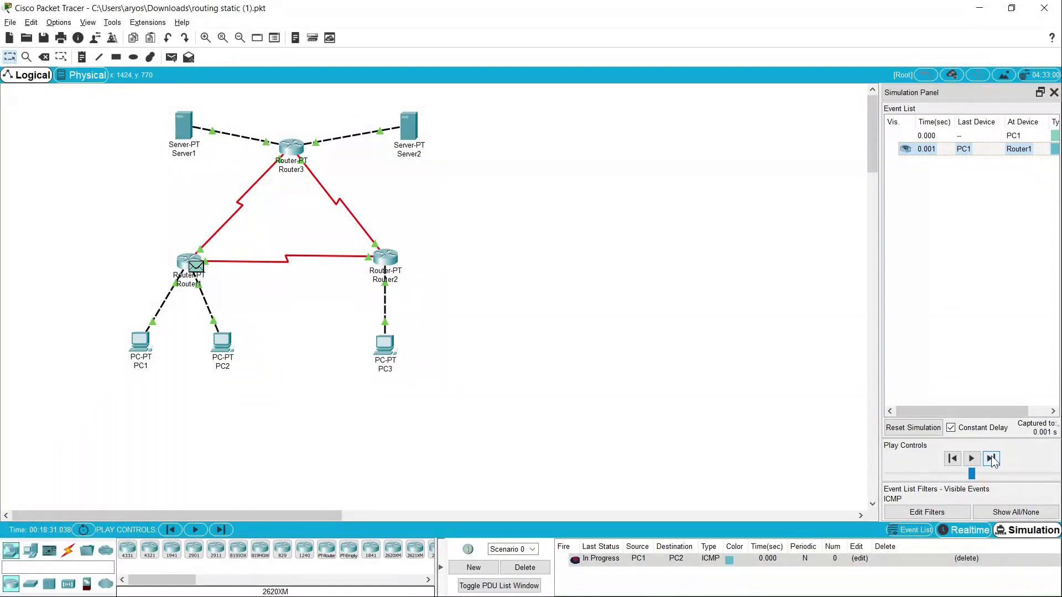
{"action": "left_click", "coordinate": [992, 459]}
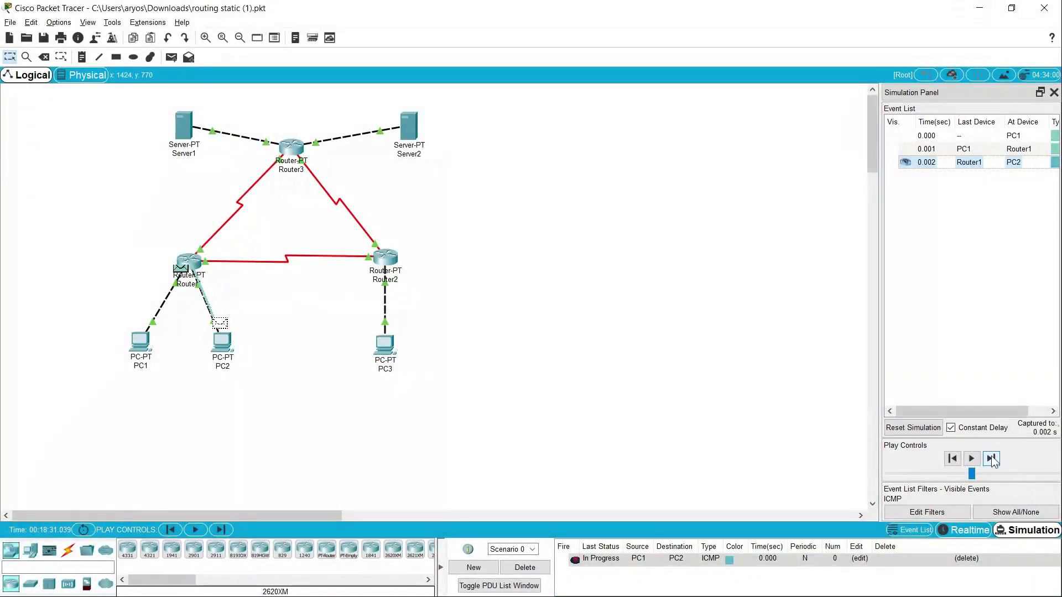
{"action": "left_click", "coordinate": [991, 459]}
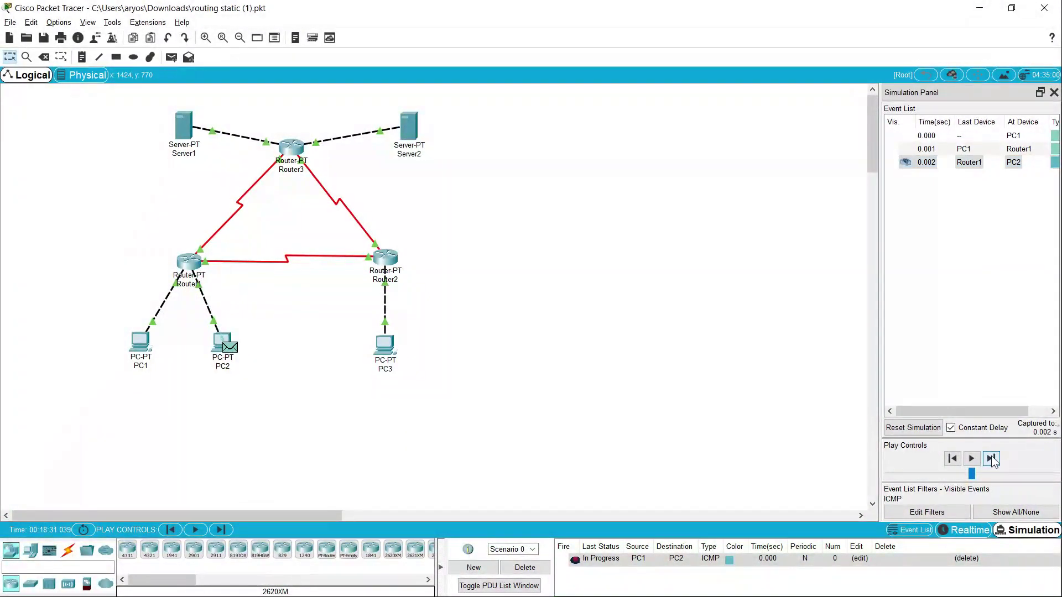
{"action": "left_click", "coordinate": [991, 459]}
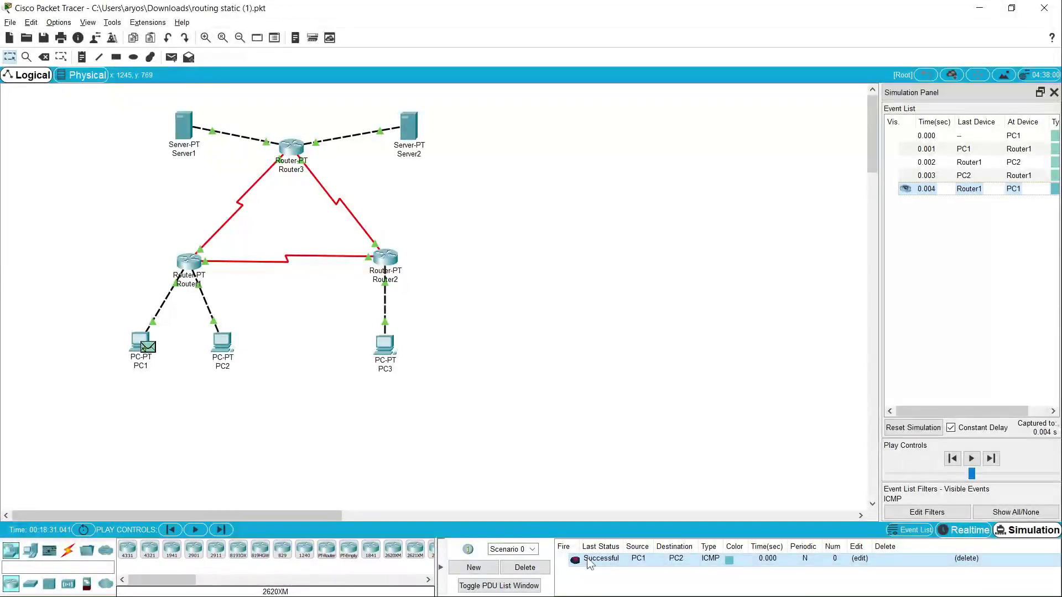
{"action": "left_click", "coordinate": [532, 569]}
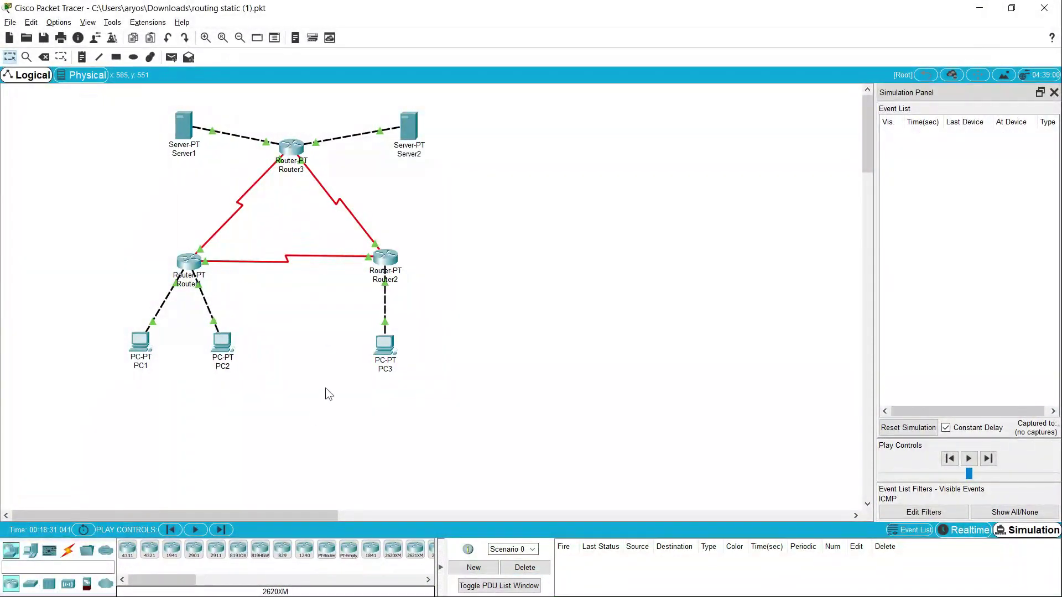
Check the browser tutorial's scenario list, try a simple PDU from PC1 to PC3 in Packet Tracer, advance it to Router2, and delete the scenario
{"action": "key", "text": "alt+Tab"}
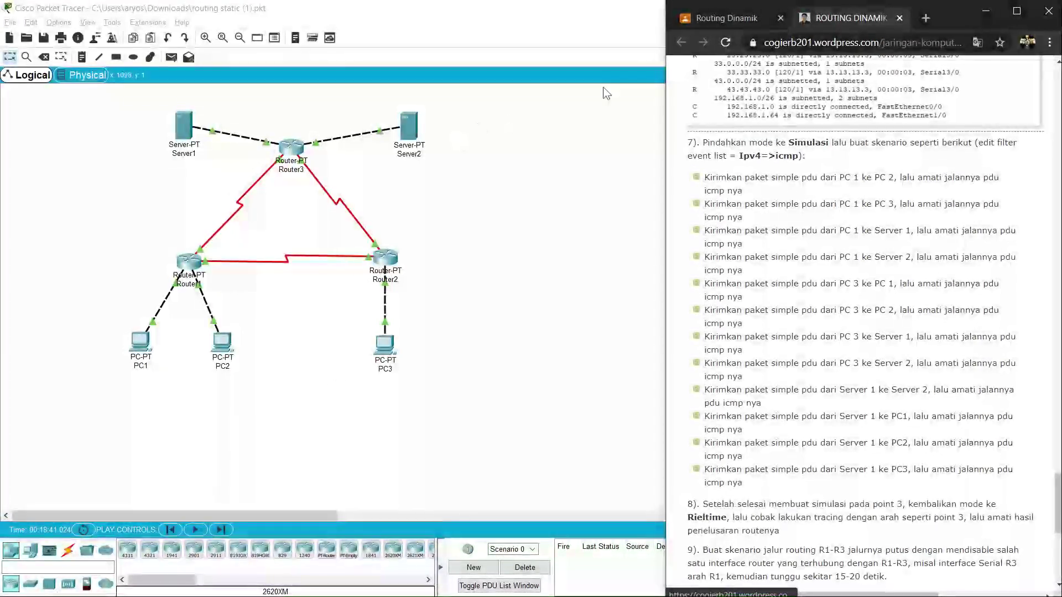
{"action": "left_click", "coordinate": [983, 12]}
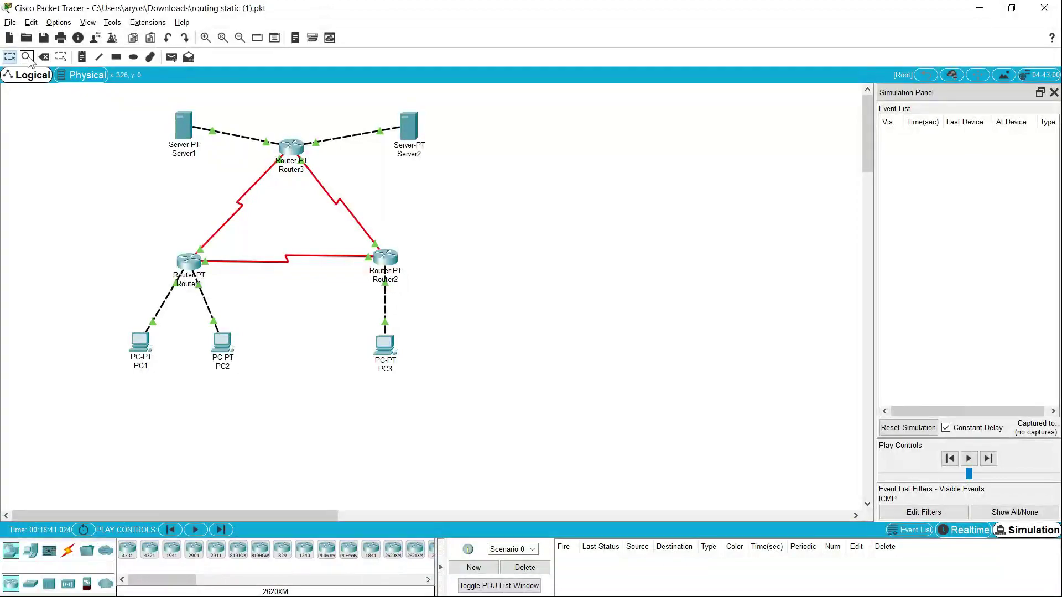
{"action": "left_click", "coordinate": [171, 57]}
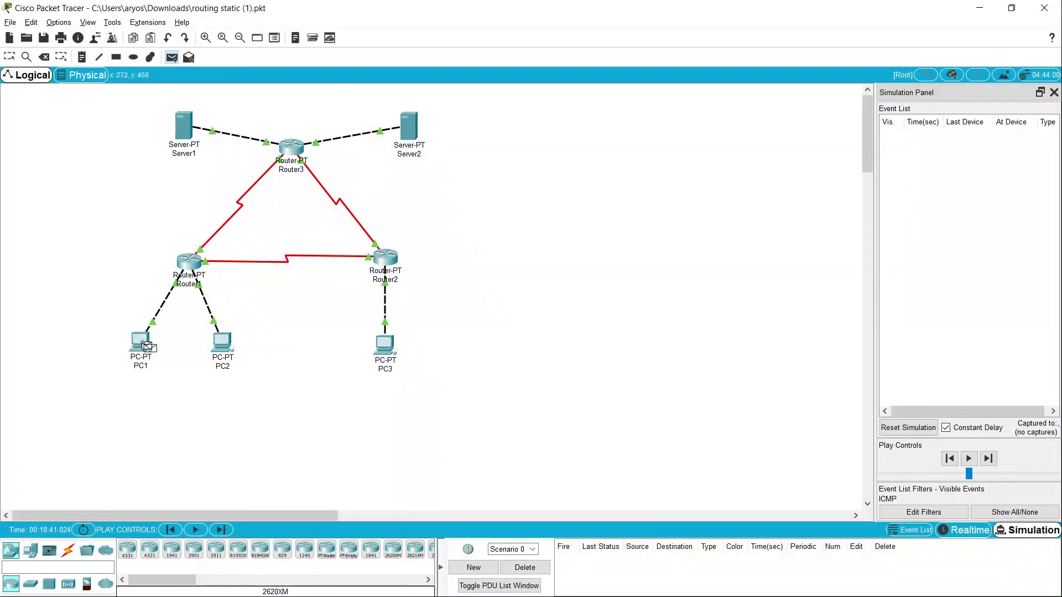
{"action": "left_click", "coordinate": [387, 348]}
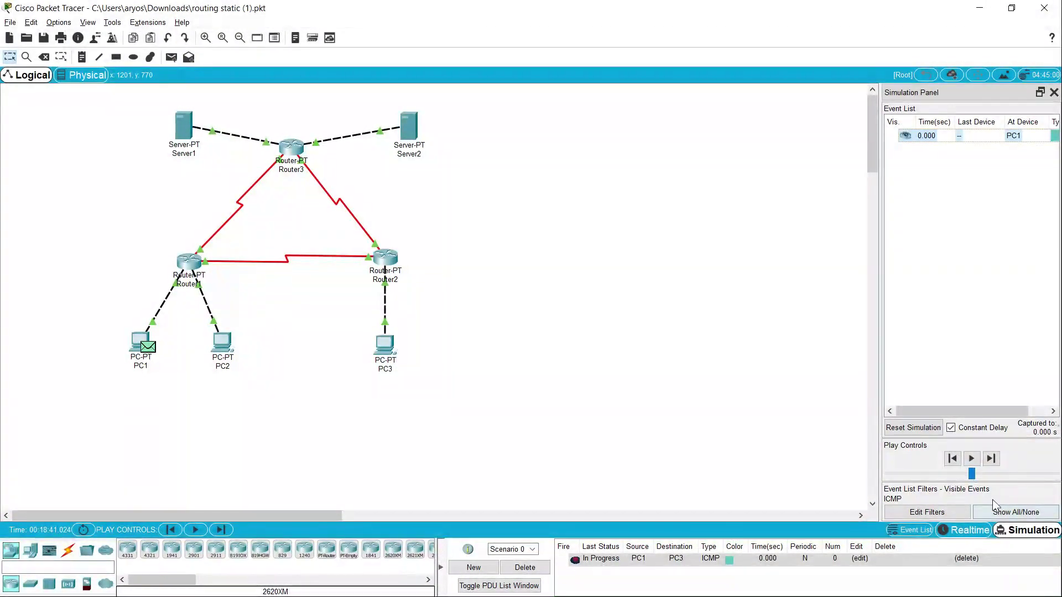
{"action": "left_click", "coordinate": [990, 458]}
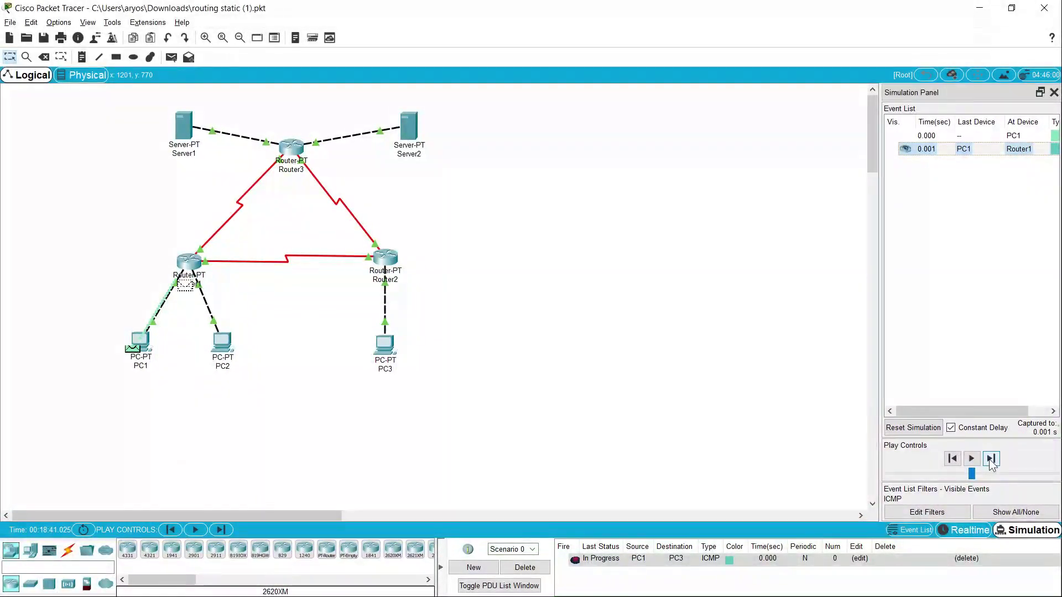
{"action": "left_click", "coordinate": [990, 458]}
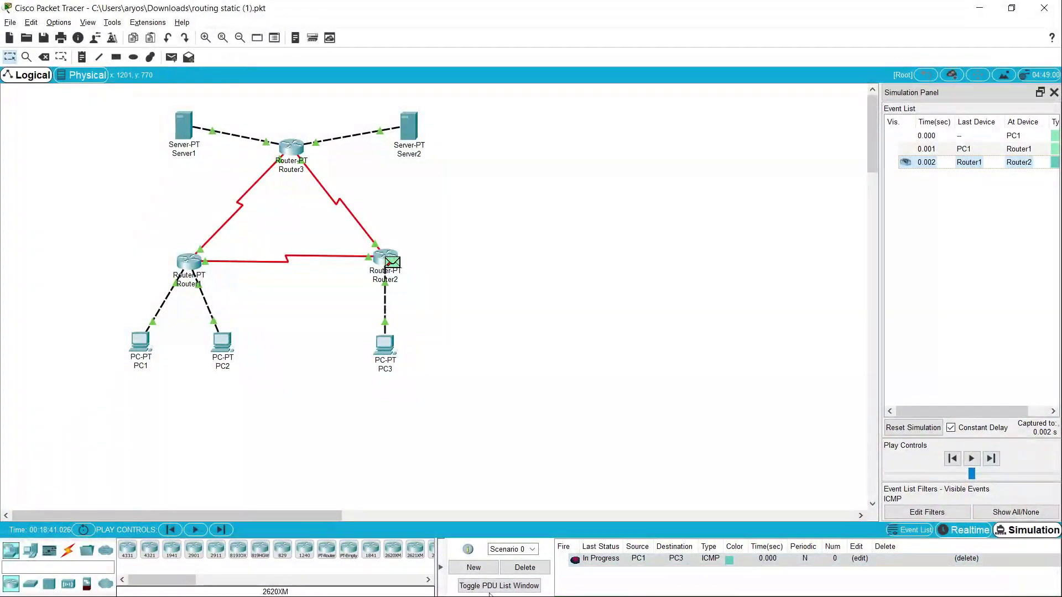
{"action": "left_click", "coordinate": [521, 571]}
Resend the simple PDU from PC1 to PC3, advance it through both routers and back to PC1, and delete the scenario
{"action": "left_click", "coordinate": [171, 59]}
{"action": "left_click", "coordinate": [386, 349]}
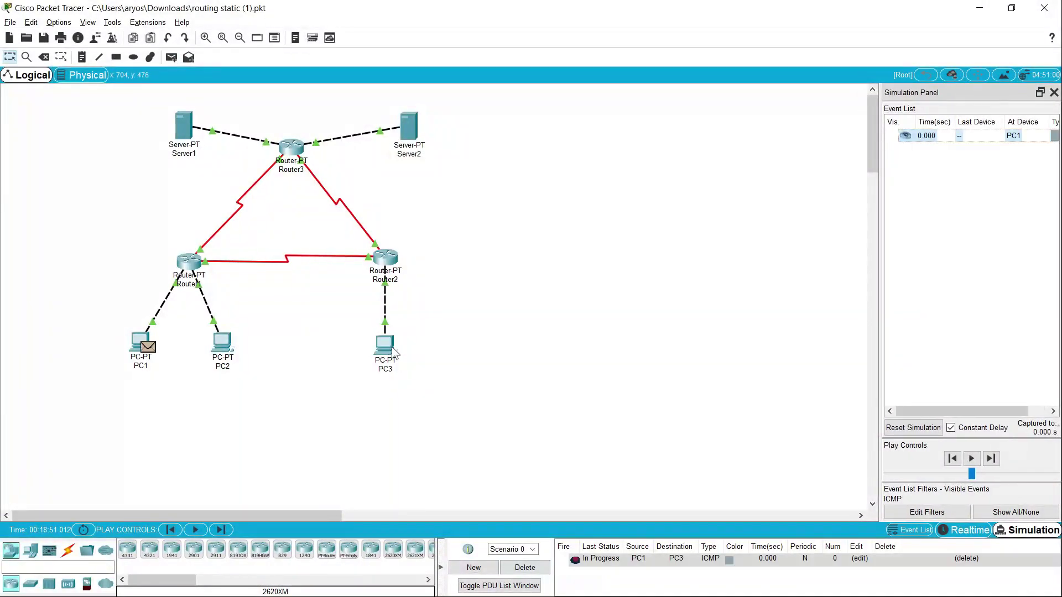
{"action": "left_click", "coordinate": [990, 458]}
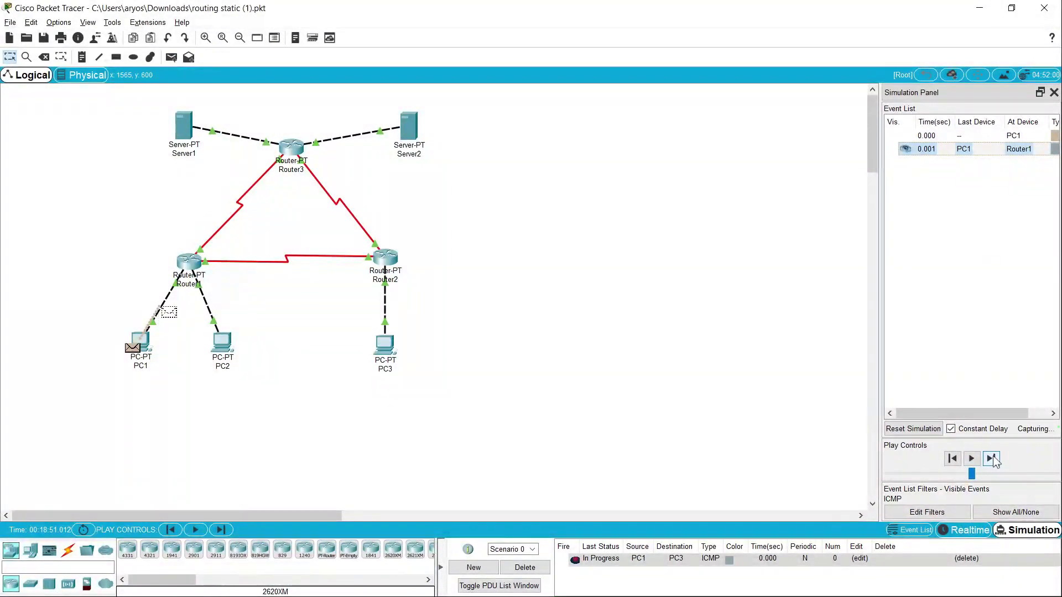
{"action": "left_click", "coordinate": [992, 458]}
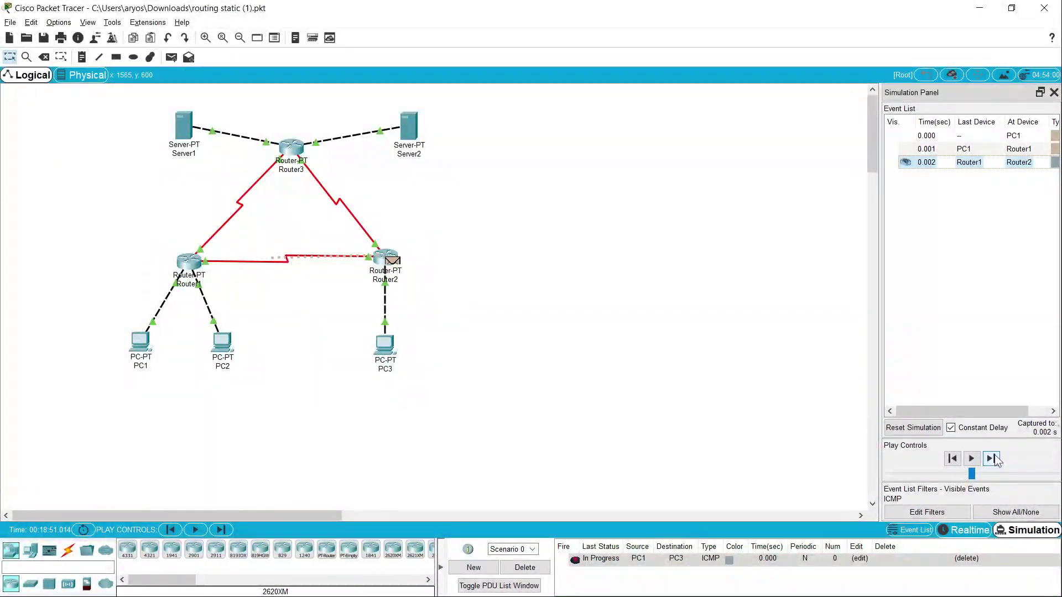
{"action": "left_click", "coordinate": [991, 459]}
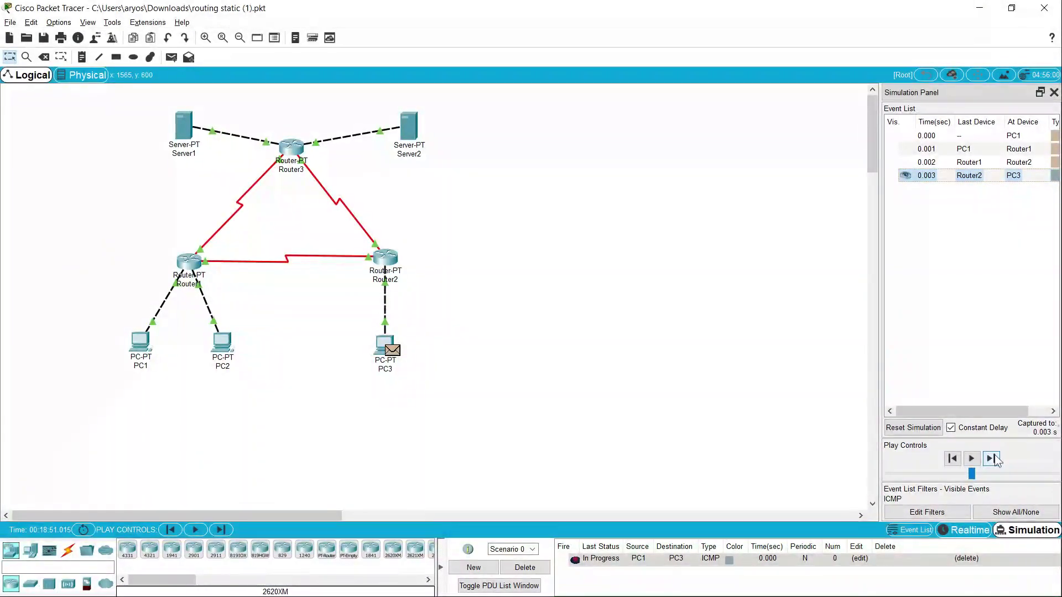
{"action": "left_click", "coordinate": [992, 458]}
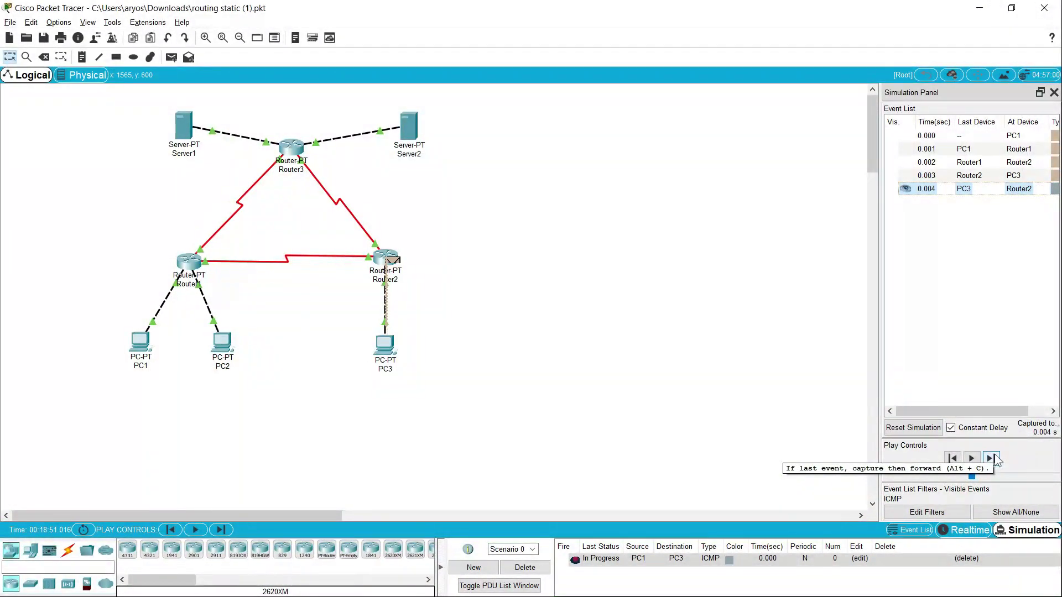
{"action": "left_click", "coordinate": [992, 459]}
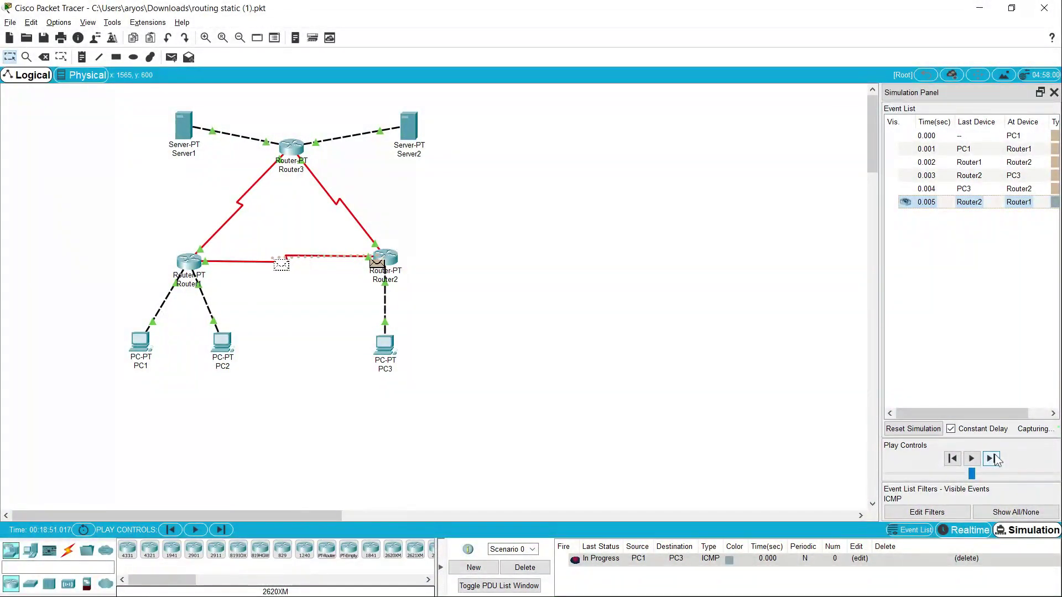
{"action": "left_click", "coordinate": [992, 458]}
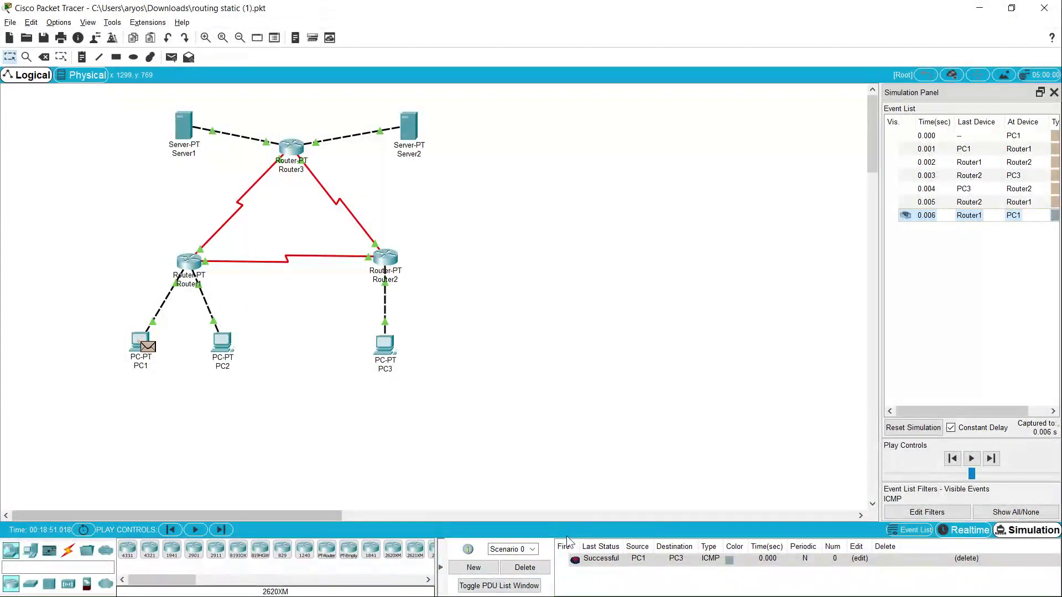
{"action": "left_click", "coordinate": [528, 567]}
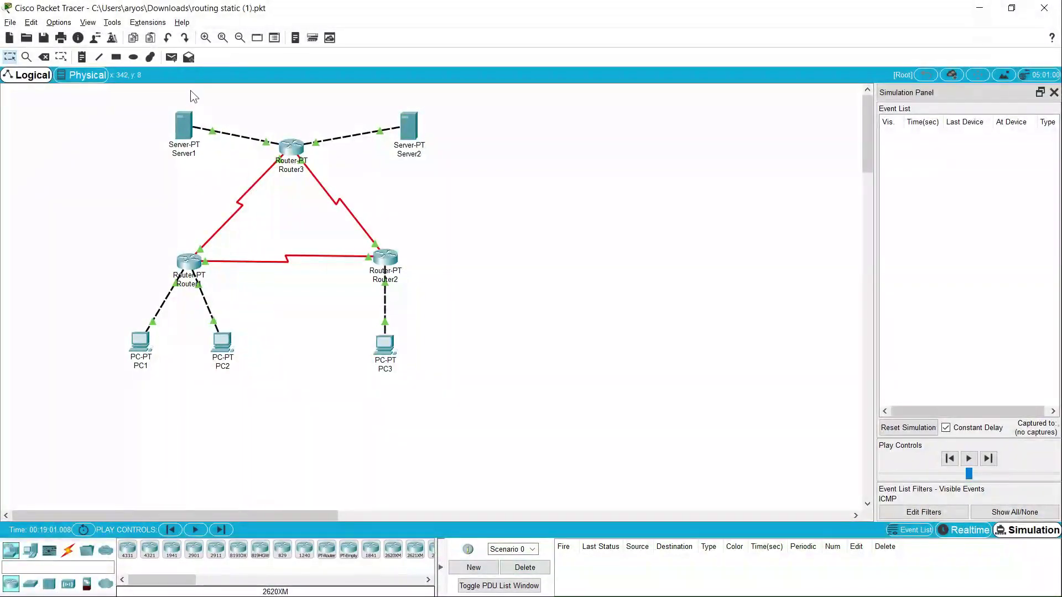
Try to send a simple PDU from PC1 to Server1, advance it to Router3, and delete the scenario
{"action": "left_click", "coordinate": [172, 62]}
{"action": "left_click", "coordinate": [147, 347]}
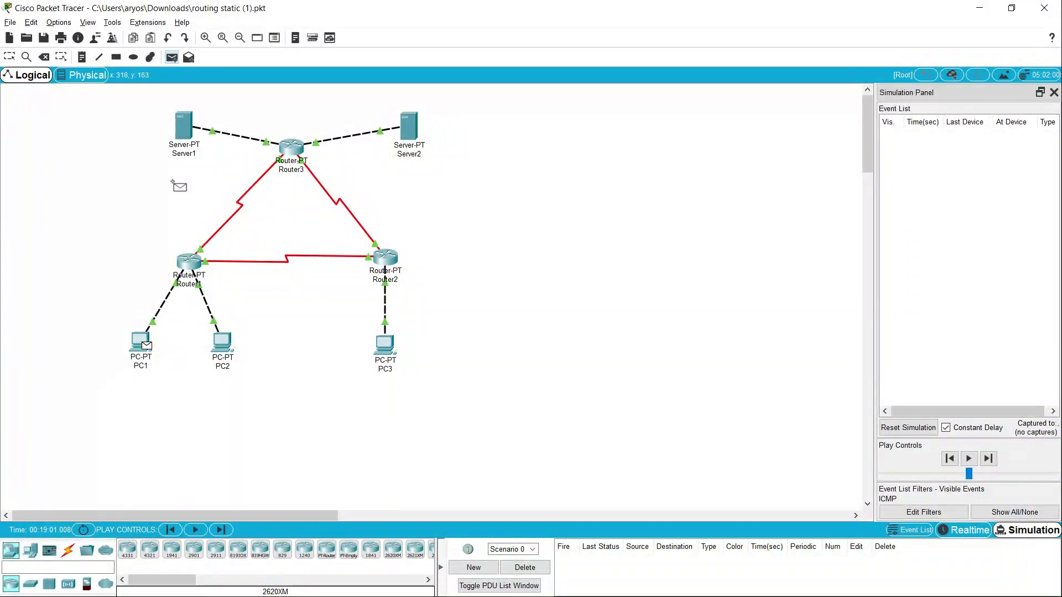
{"action": "left_click", "coordinate": [184, 126]}
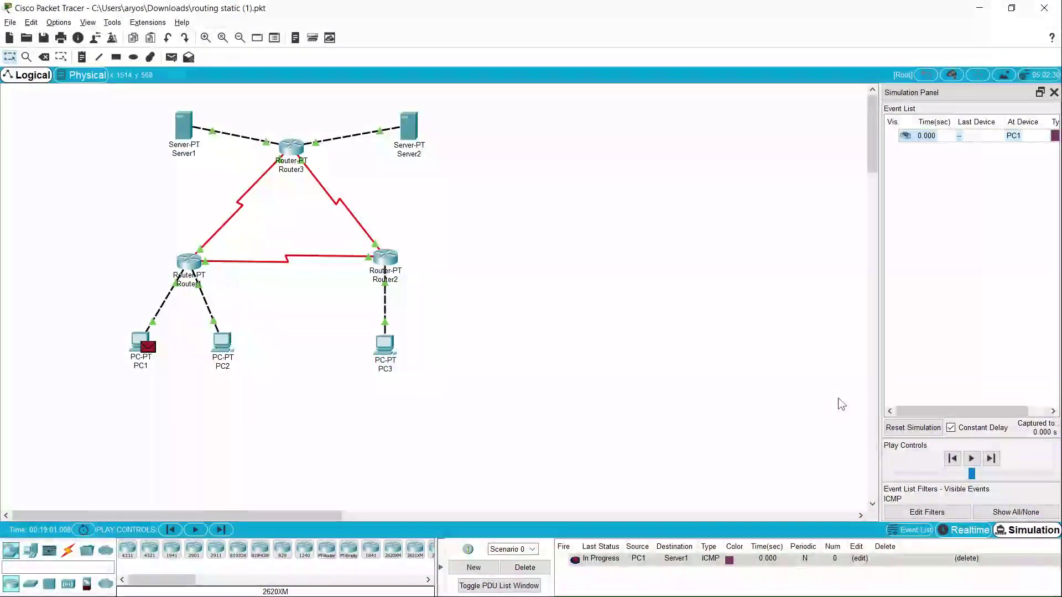
{"action": "left_click", "coordinate": [991, 460]}
{"action": "left_click", "coordinate": [991, 460]}
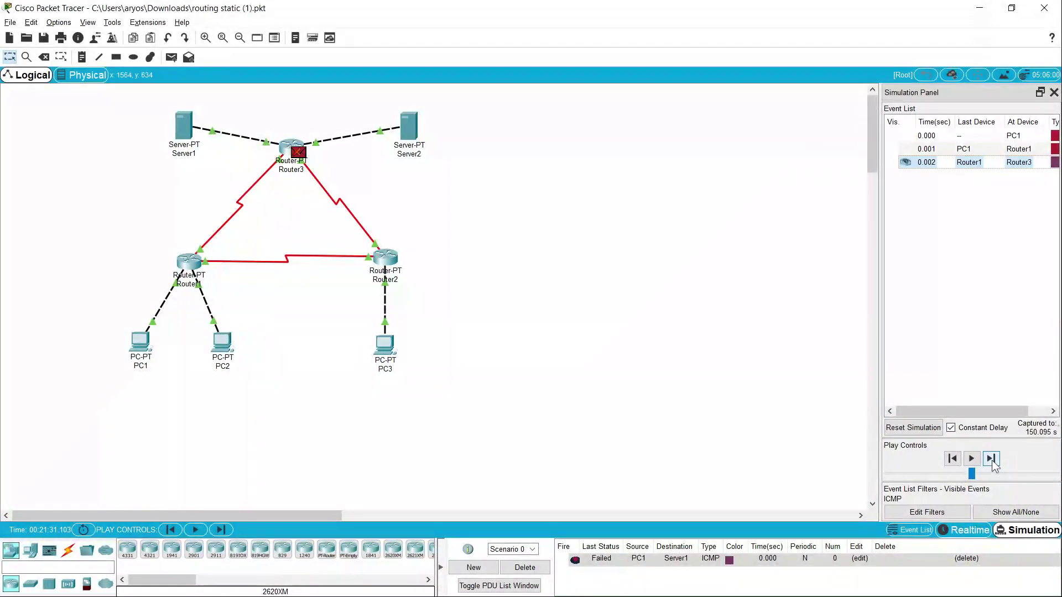
{"action": "left_click", "coordinate": [535, 570]}
Resend the simple PDU from PC1 to Server1, advance it event by event until the reply returns to PC1, and delete the scenario
{"action": "left_click", "coordinate": [171, 57]}
{"action": "left_click", "coordinate": [141, 344]}
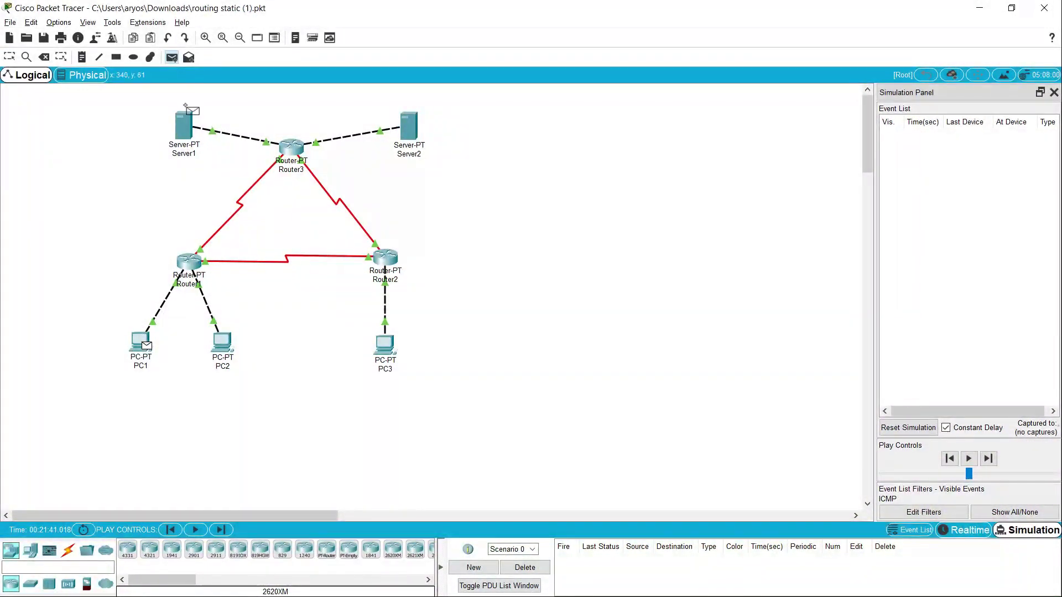
{"action": "left_click", "coordinate": [186, 108]}
{"action": "left_click", "coordinate": [990, 459]}
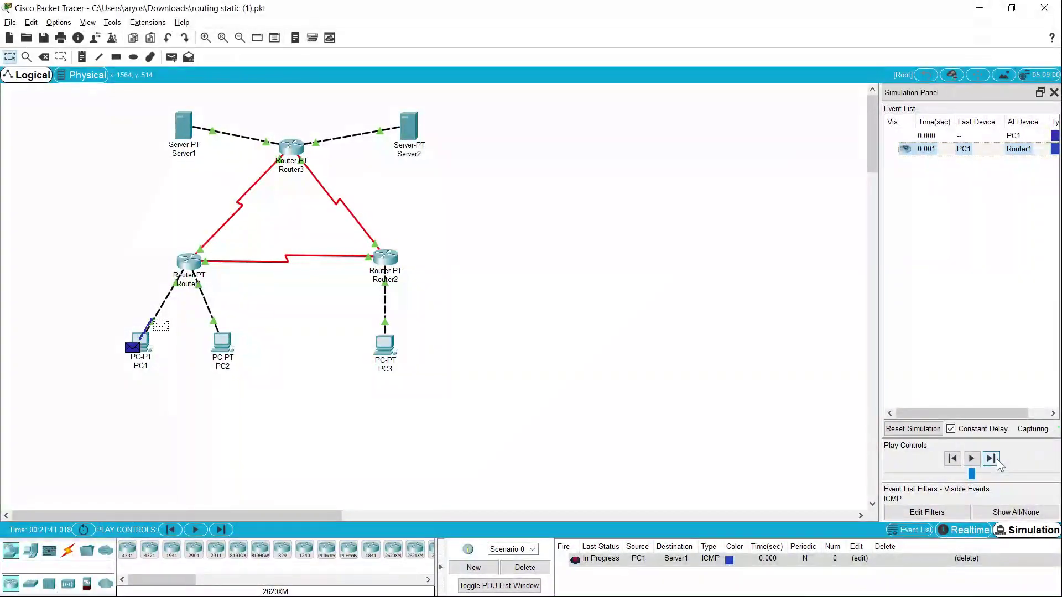
{"action": "left_click", "coordinate": [990, 459]}
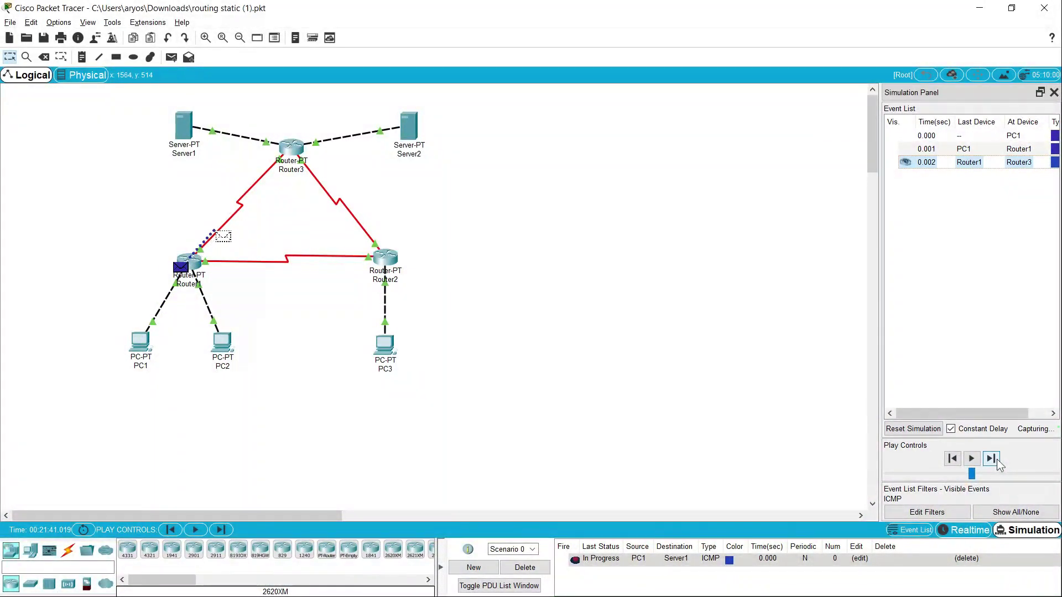
{"action": "left_click", "coordinate": [990, 458]}
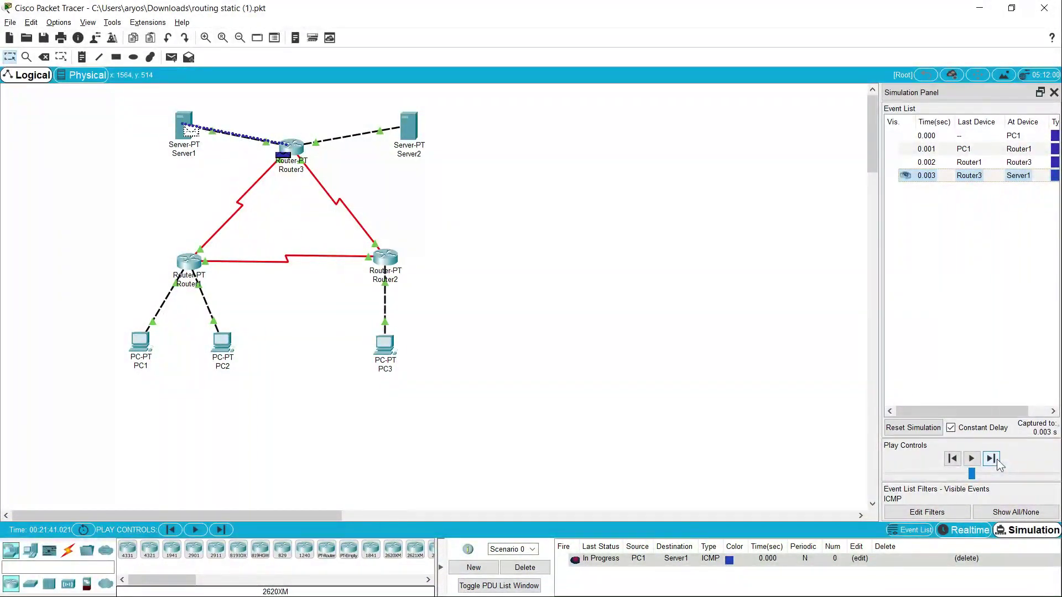
{"action": "left_click", "coordinate": [998, 461]}
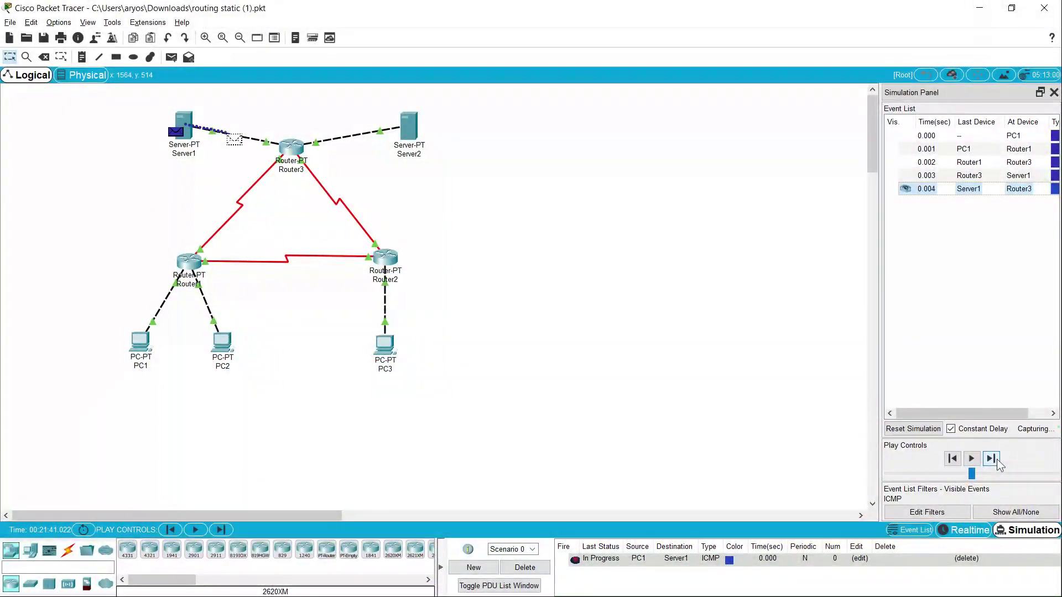
{"action": "left_click", "coordinate": [998, 461]}
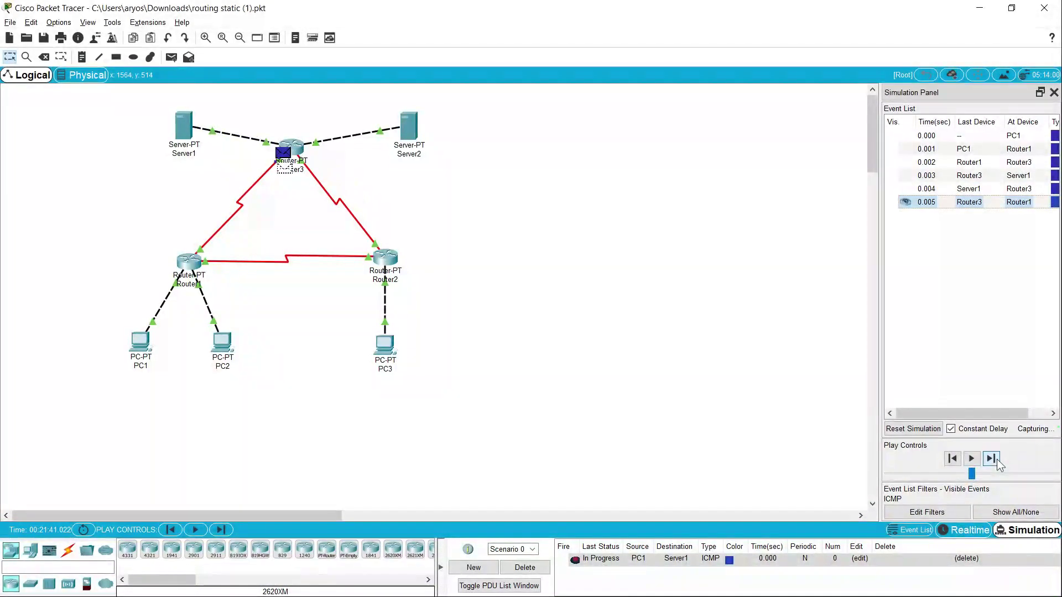
{"action": "left_click", "coordinate": [998, 461]}
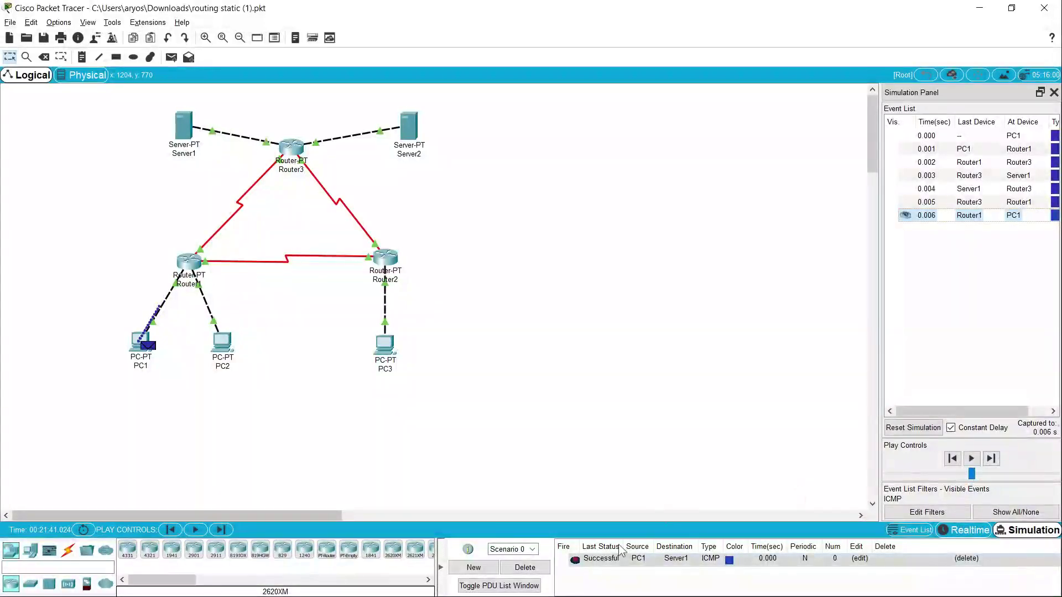
{"action": "left_click", "coordinate": [537, 568]}
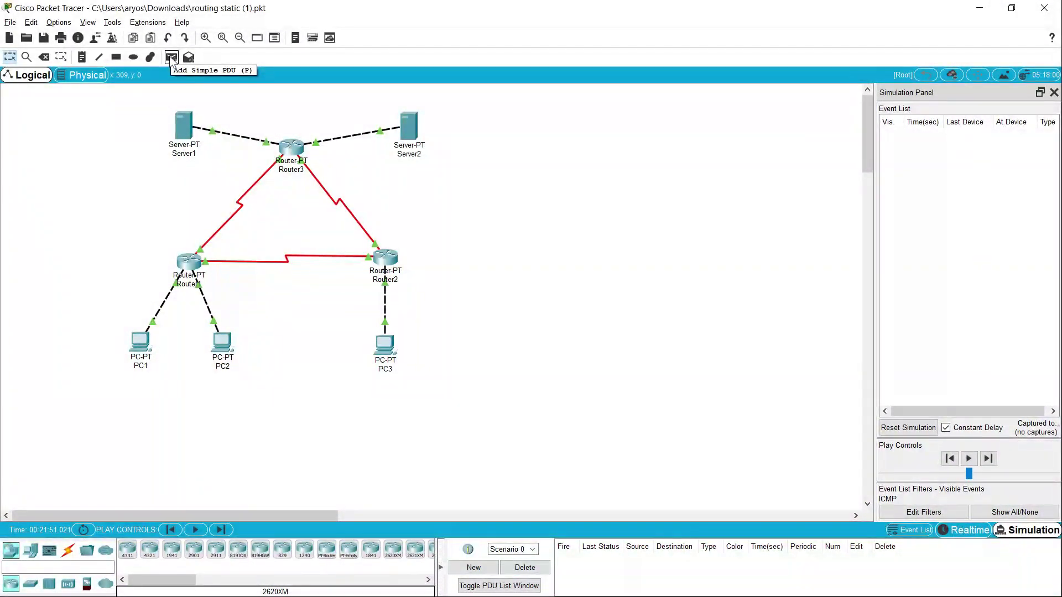
Check the browser tutorial's scenario list, try a simple PDU from PC1 to Server2 in Packet Tracer, advance it to Router3, and delete the scenario
{"action": "key", "text": "alt+Tab"}
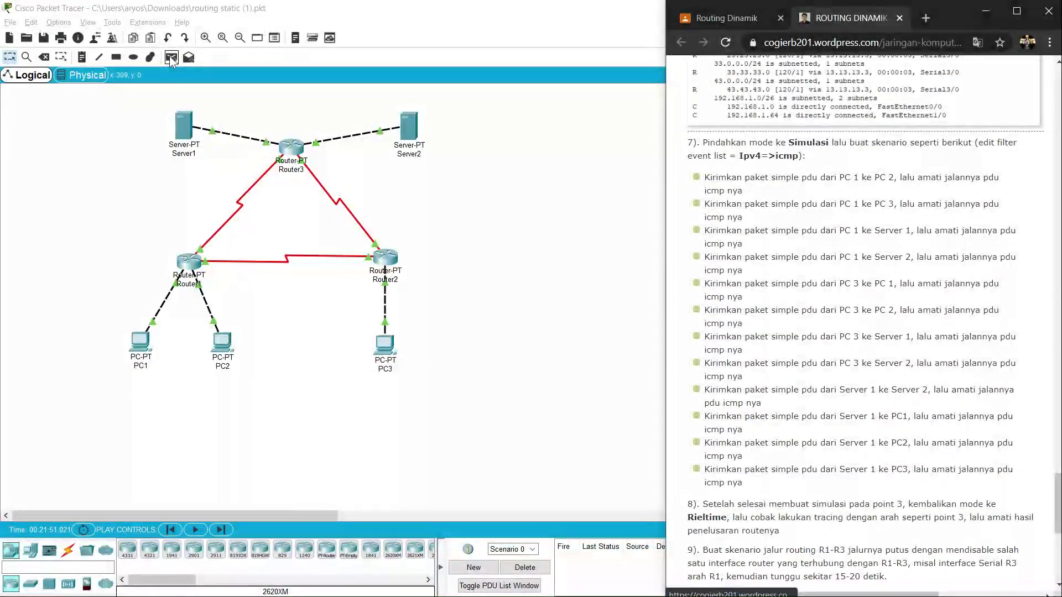
{"action": "key", "text": "alt+Tab"}
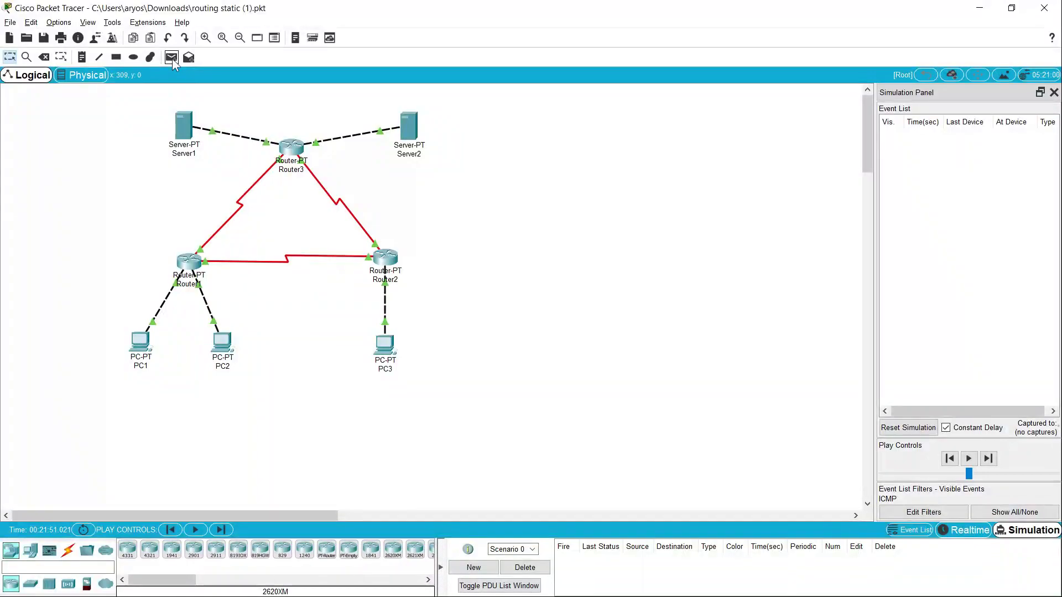
{"action": "left_click", "coordinate": [140, 341]}
{"action": "left_click", "coordinate": [409, 126]}
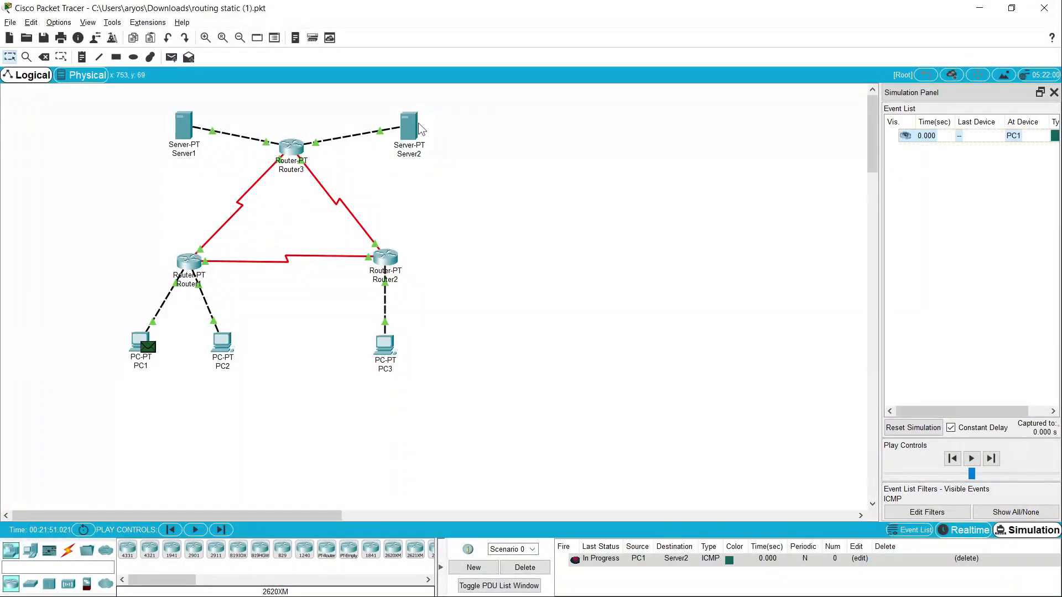
{"action": "left_click", "coordinate": [990, 459]}
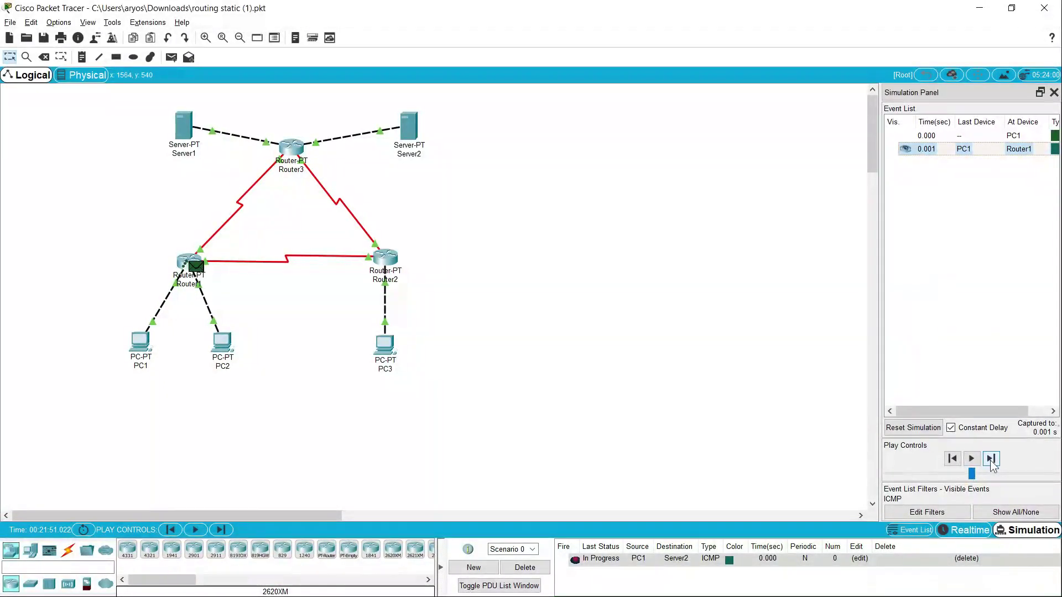
{"action": "left_click", "coordinate": [990, 459]}
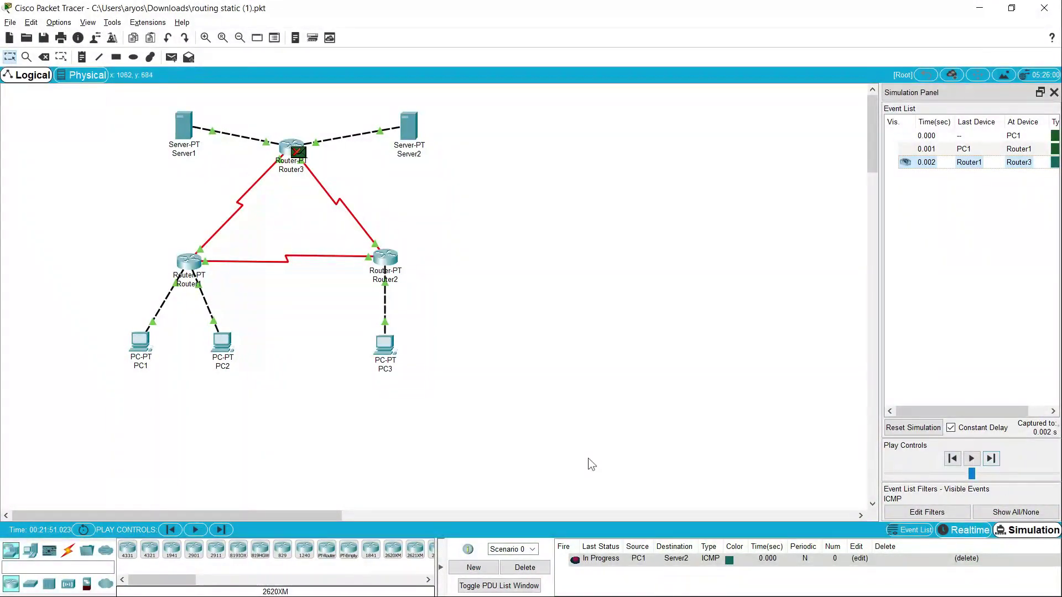
{"action": "left_click", "coordinate": [524, 568]}
Resend the simple PDU from PC1 to Server2, advance it event by event until the reply returns to PC1, and delete the scenario
{"action": "left_click", "coordinate": [172, 57]}
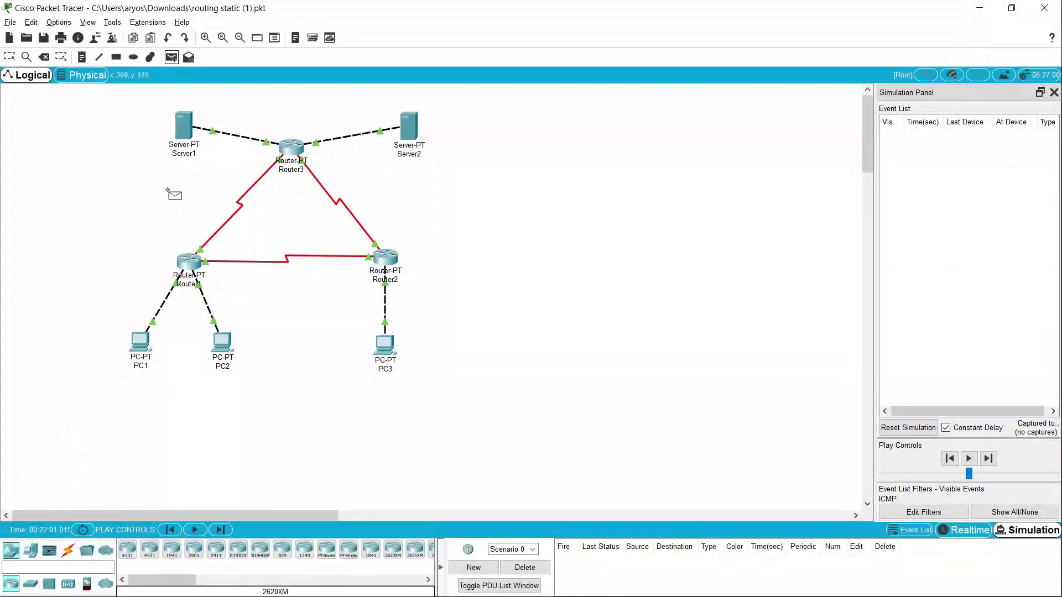
{"action": "left_click", "coordinate": [142, 348]}
{"action": "left_click", "coordinate": [410, 126]}
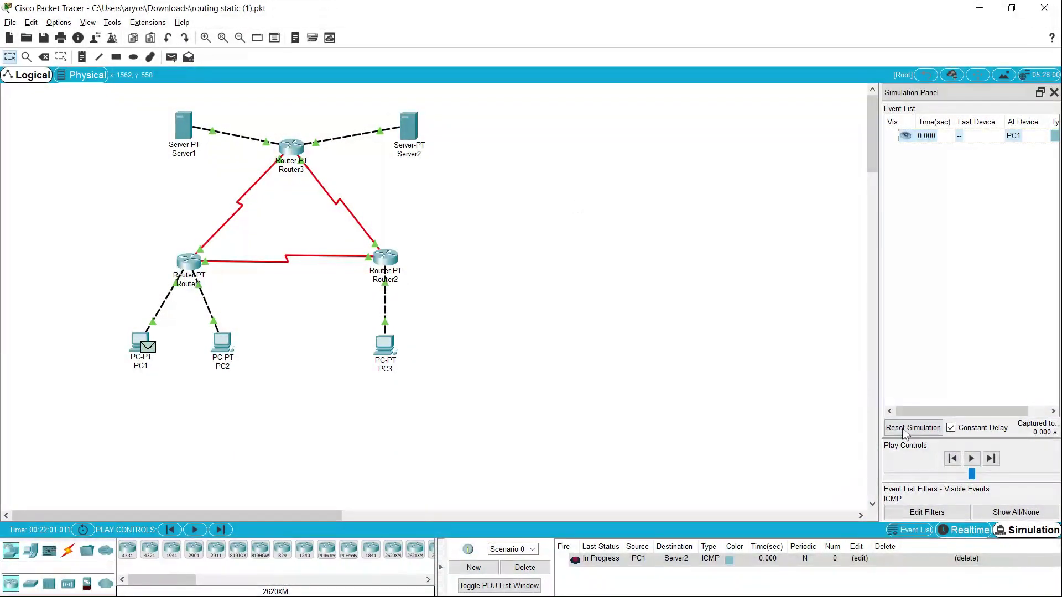
{"action": "left_click", "coordinate": [992, 459]}
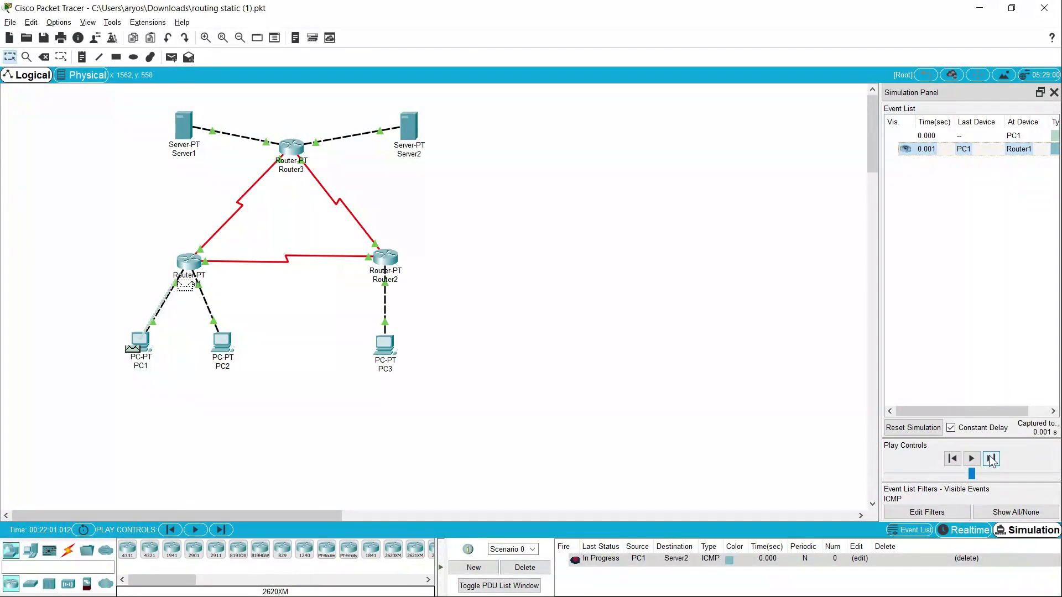
{"action": "left_click", "coordinate": [991, 459]}
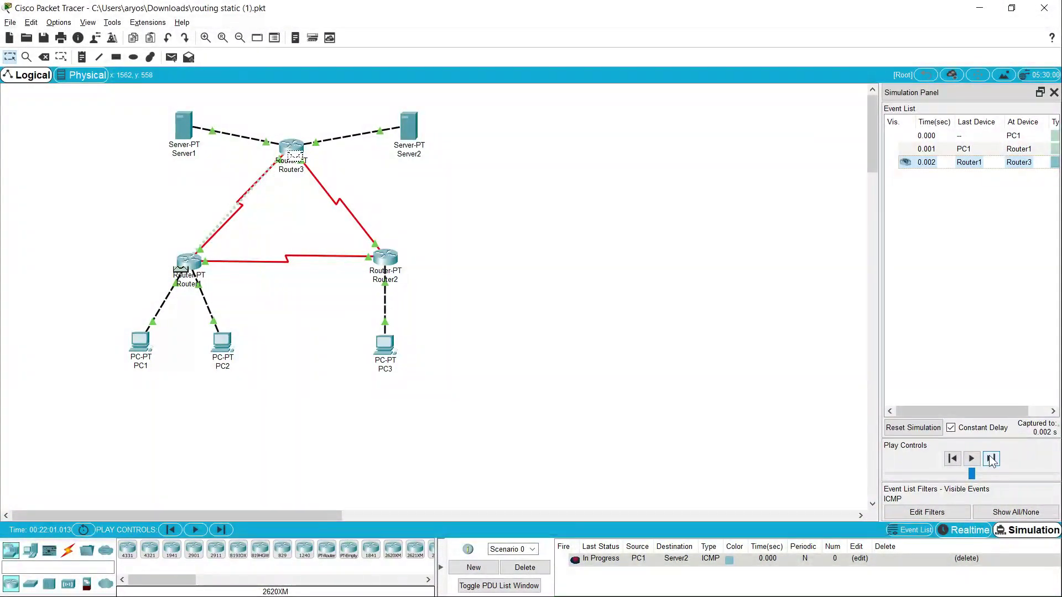
{"action": "left_click", "coordinate": [991, 459]}
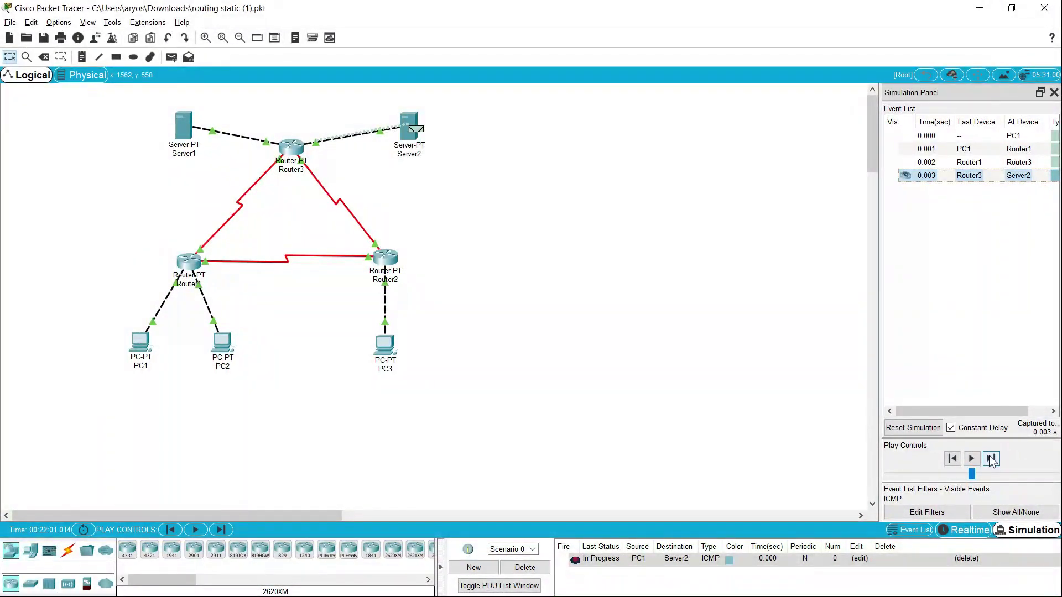
{"action": "left_click", "coordinate": [991, 459]}
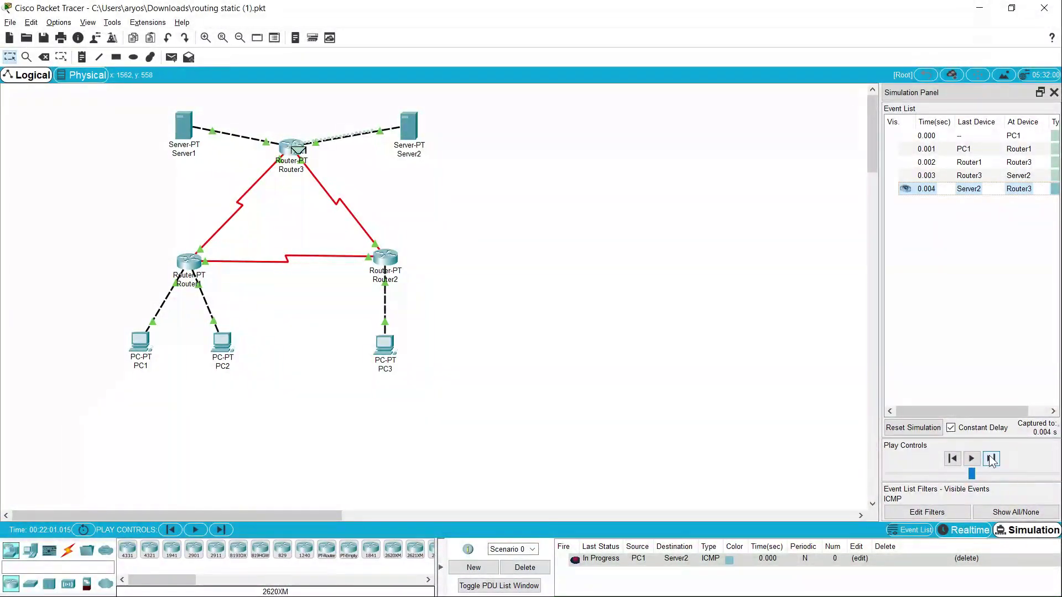
{"action": "left_click", "coordinate": [992, 459]}
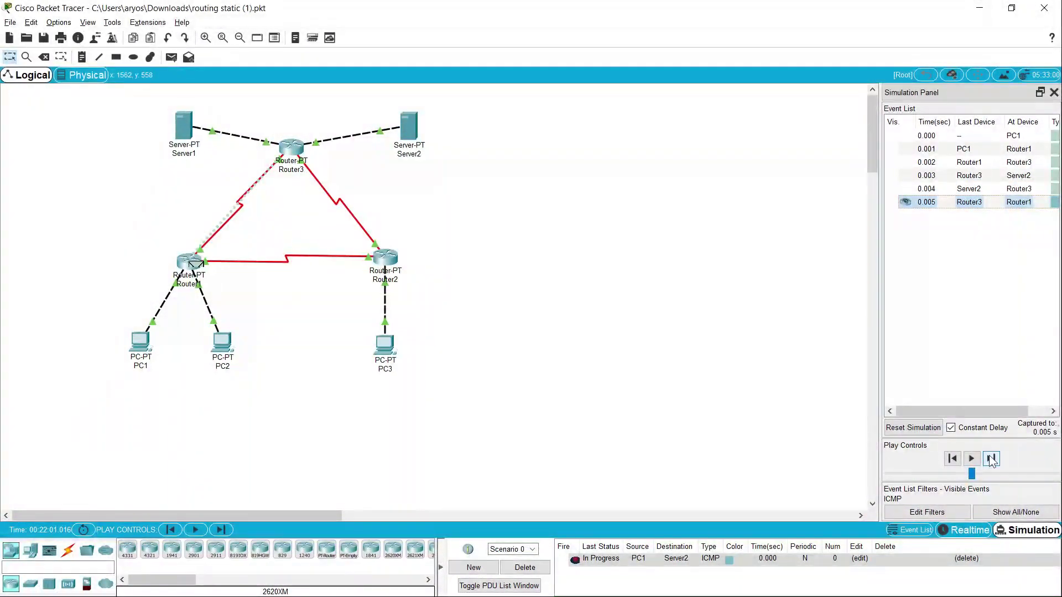
{"action": "left_click", "coordinate": [992, 459]}
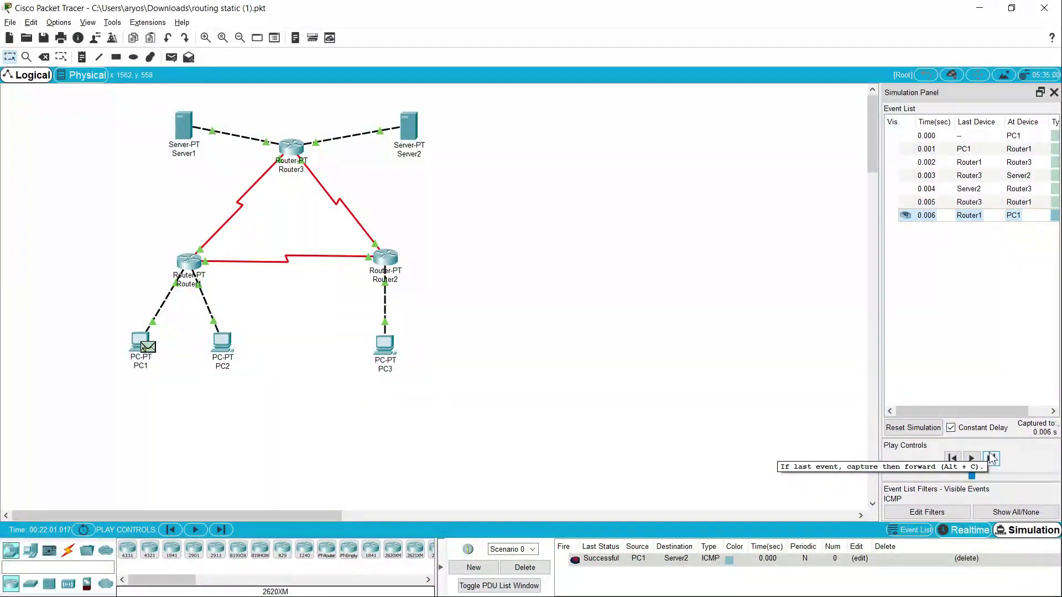
{"action": "left_click", "coordinate": [527, 568]}
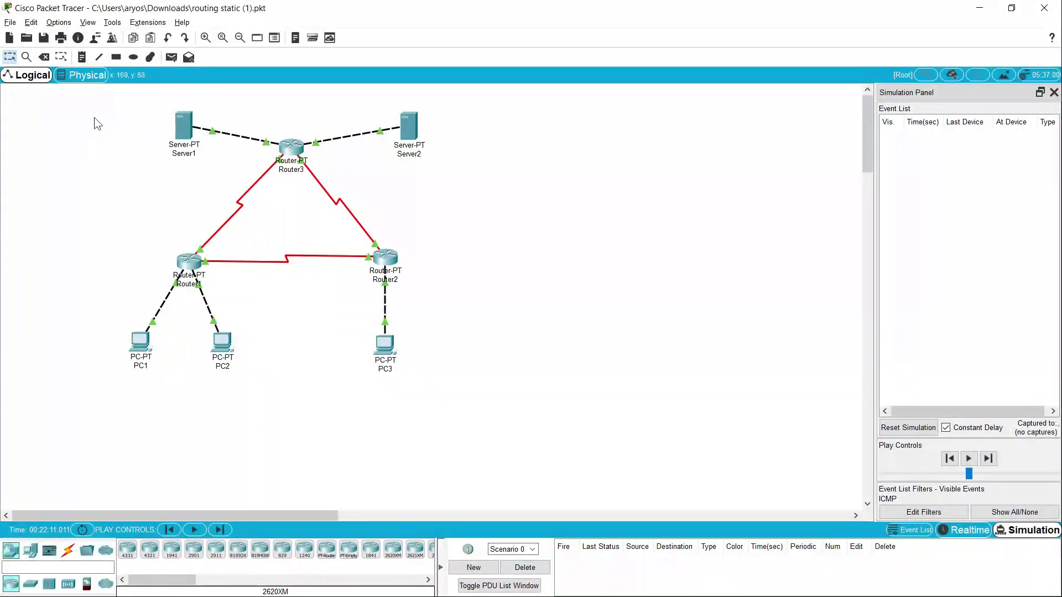
Check the browser tutorial's scenario list, send a simple PDU from PC3 to PC1 in Packet Tracer, advance it back to PC3, and delete the scenario
{"action": "key", "text": "alt+Tab"}
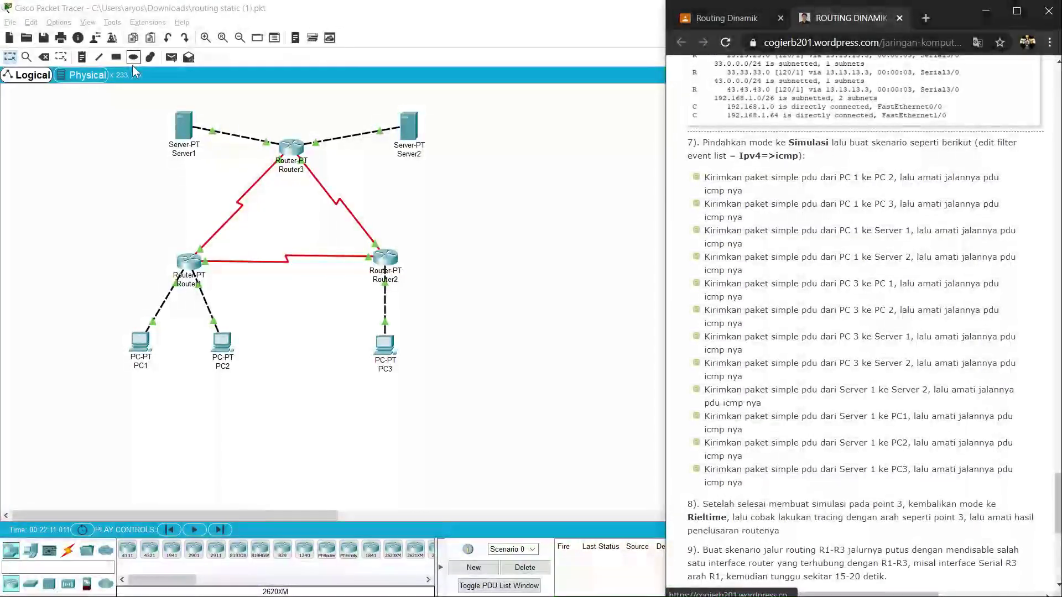
{"action": "key", "text": "alt+Tab"}
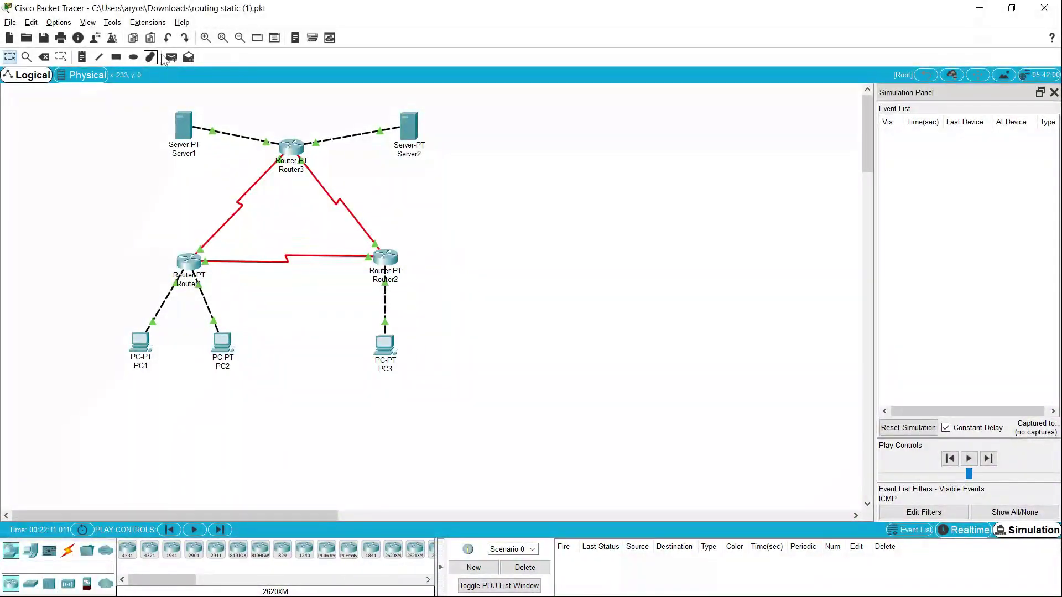
{"action": "left_click", "coordinate": [390, 347]}
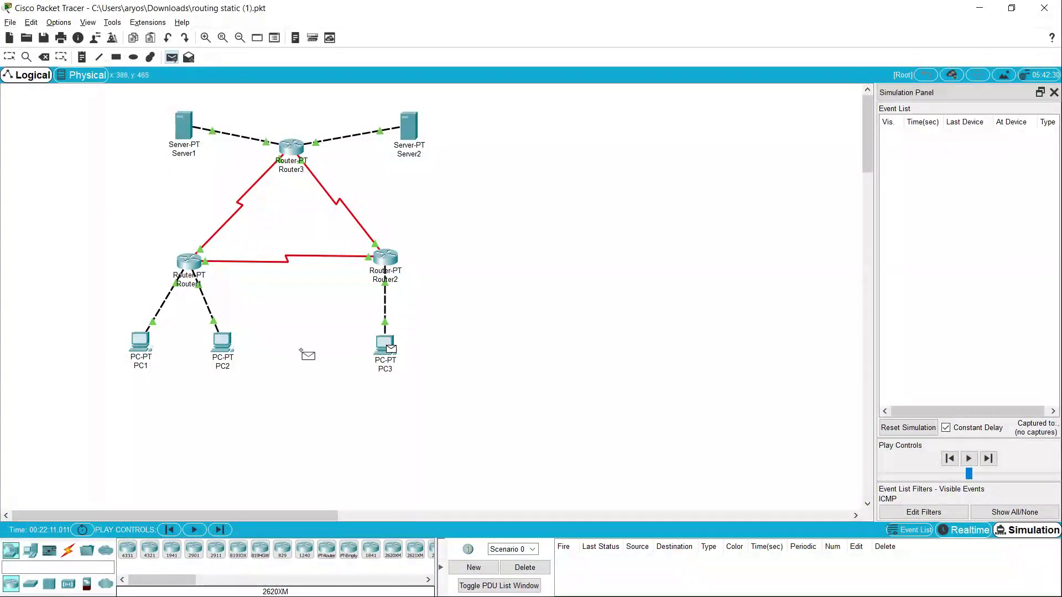
{"action": "left_click", "coordinate": [141, 348]}
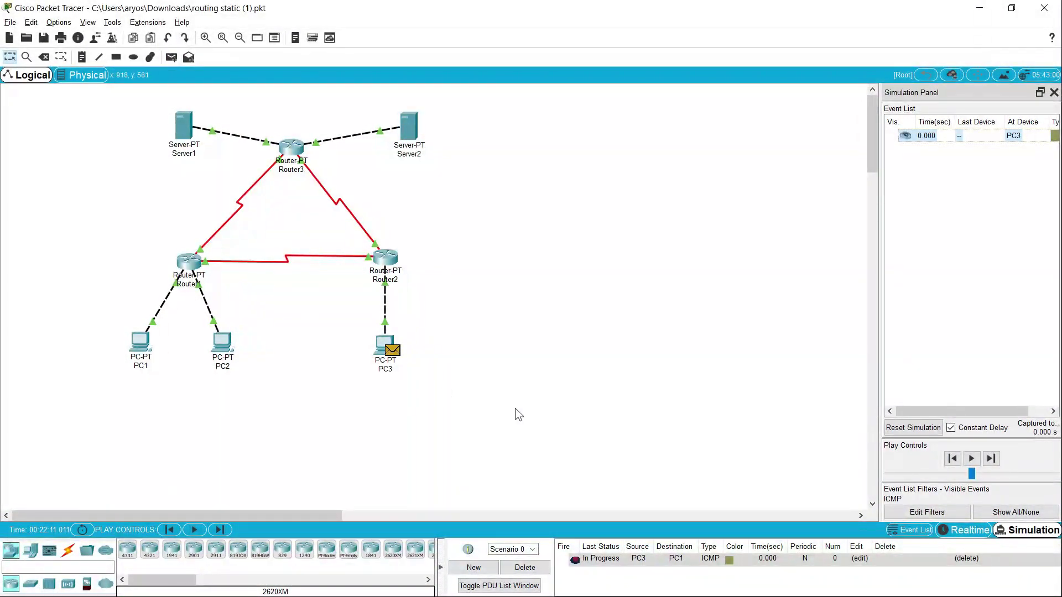
{"action": "left_click", "coordinate": [998, 458]}
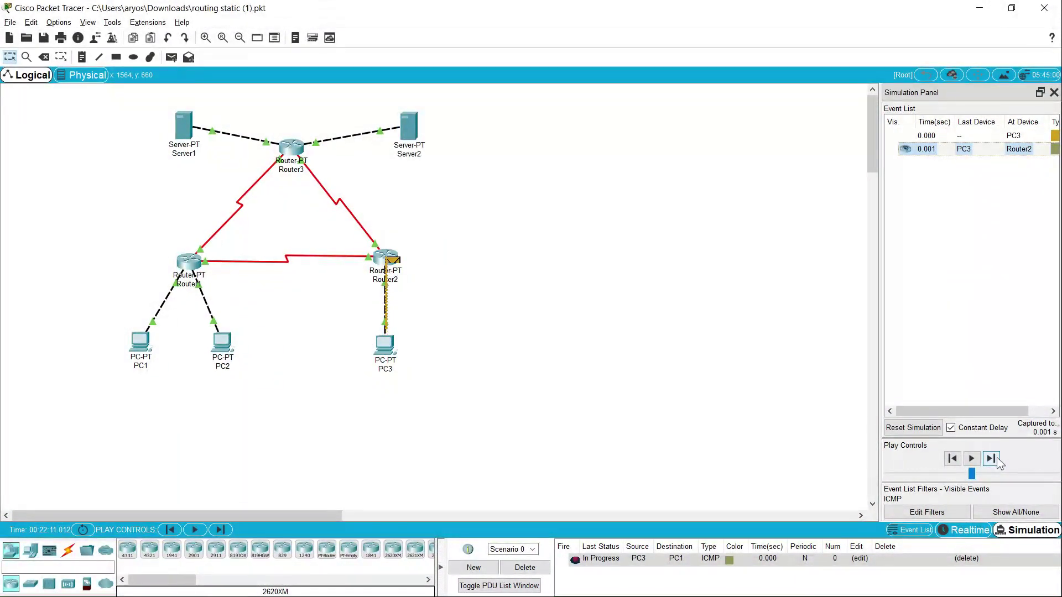
{"action": "left_click", "coordinate": [992, 458]}
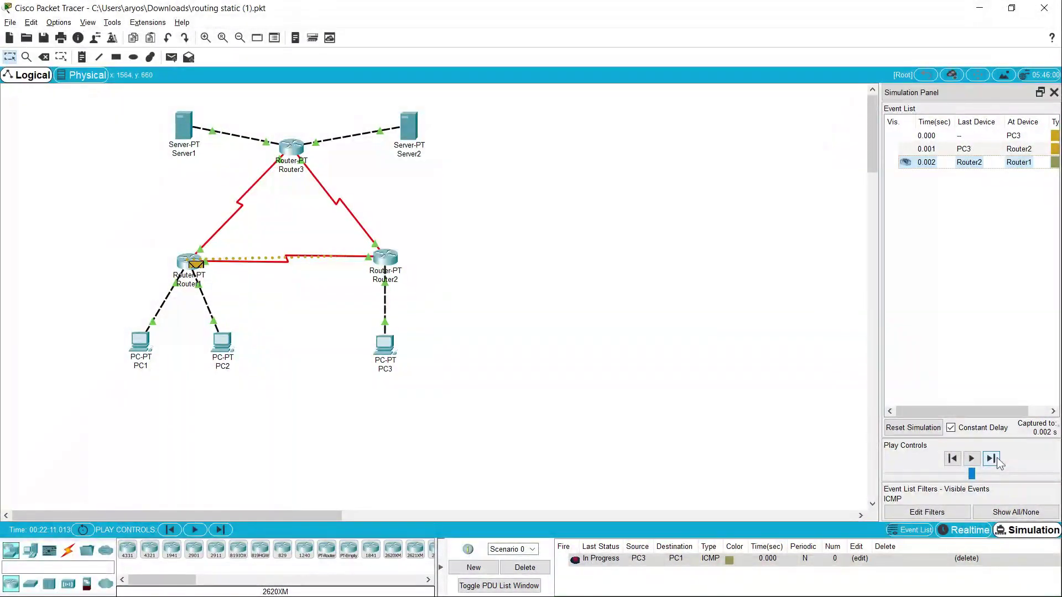
{"action": "left_click", "coordinate": [998, 460]}
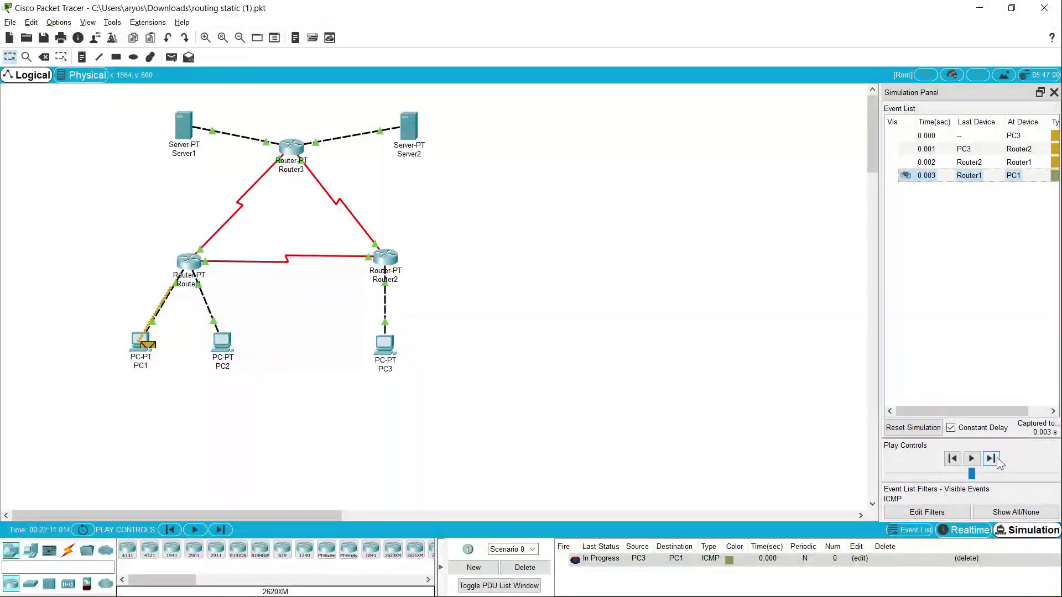
{"action": "left_click", "coordinate": [998, 459]}
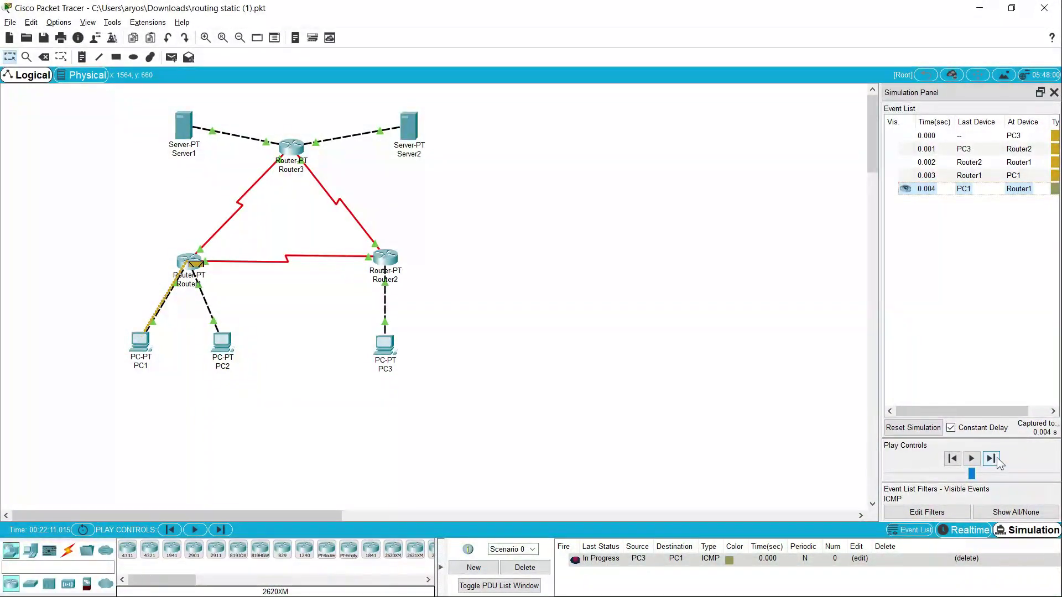
{"action": "left_click", "coordinate": [997, 459]}
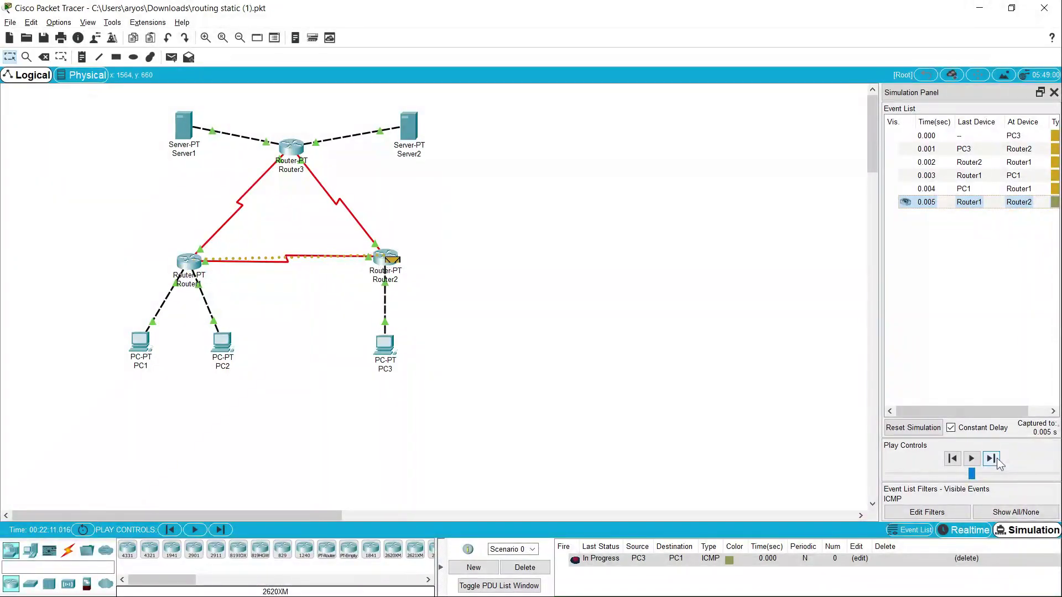
{"action": "left_click", "coordinate": [997, 459]}
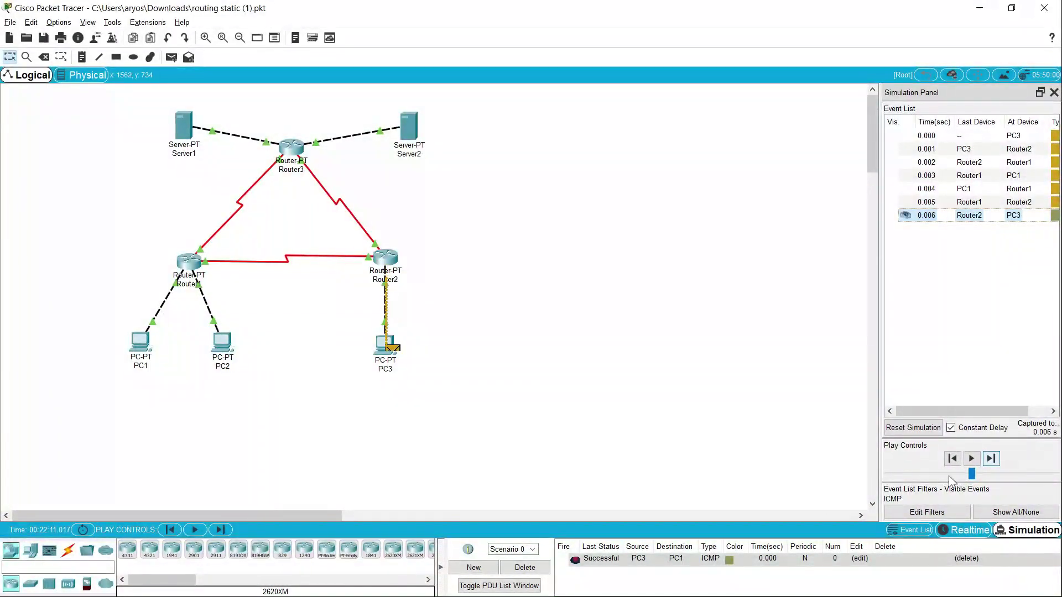
{"action": "left_click", "coordinate": [525, 568]}
Send a simple PDU from PC3 to PC2, advance it event by event until the reply returns to PC3, and delete the scenario
{"action": "left_click", "coordinate": [168, 62]}
{"action": "left_click", "coordinate": [385, 345]}
{"action": "left_click", "coordinate": [222, 346]}
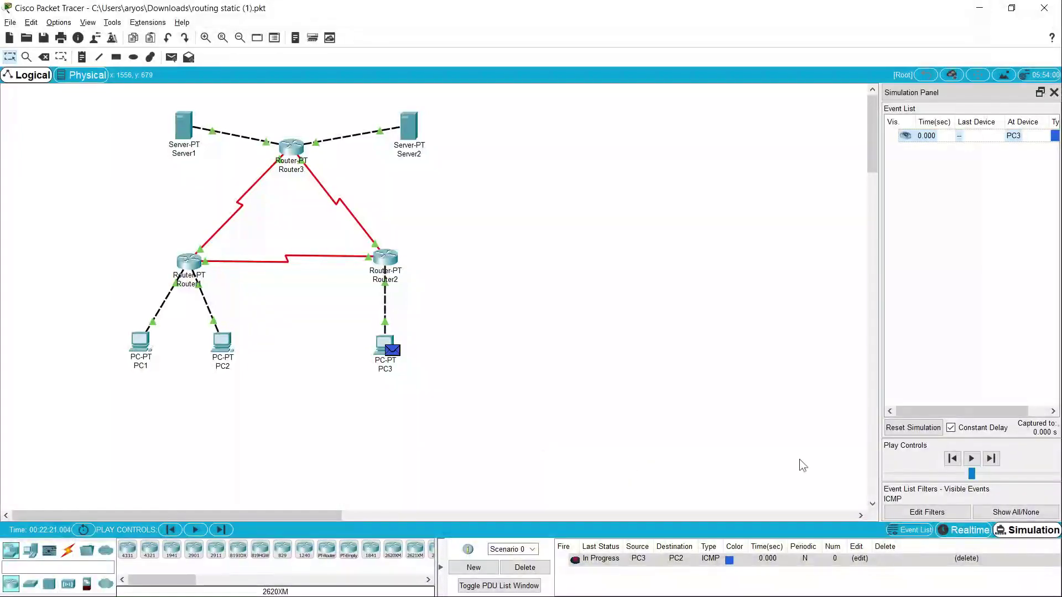
{"action": "left_click", "coordinate": [990, 459]}
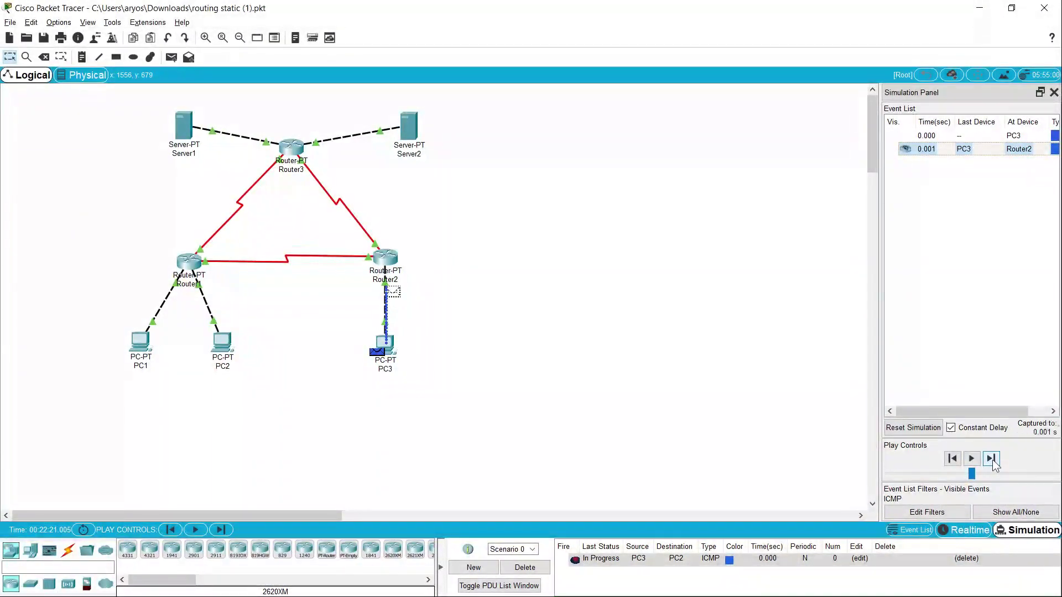
{"action": "left_click", "coordinate": [990, 458]}
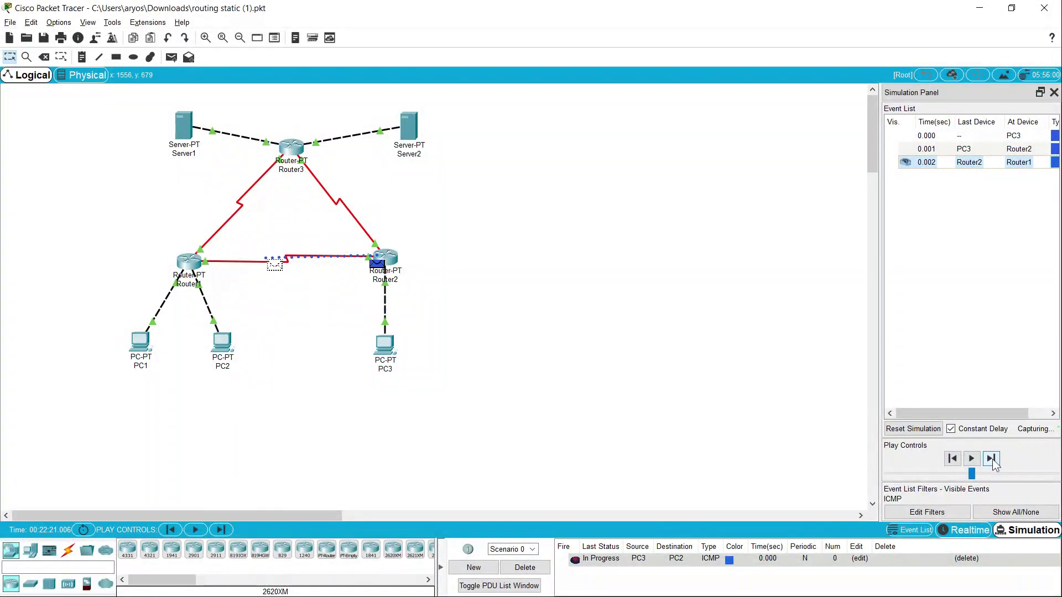
{"action": "left_click", "coordinate": [991, 459]}
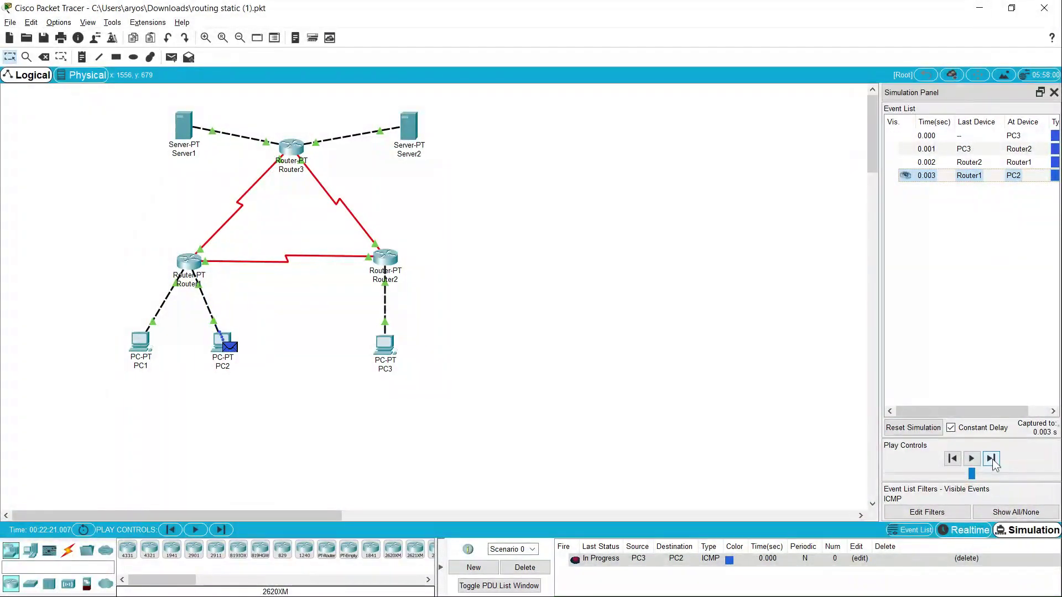
{"action": "left_click", "coordinate": [991, 459]}
{"action": "left_click", "coordinate": [990, 459]}
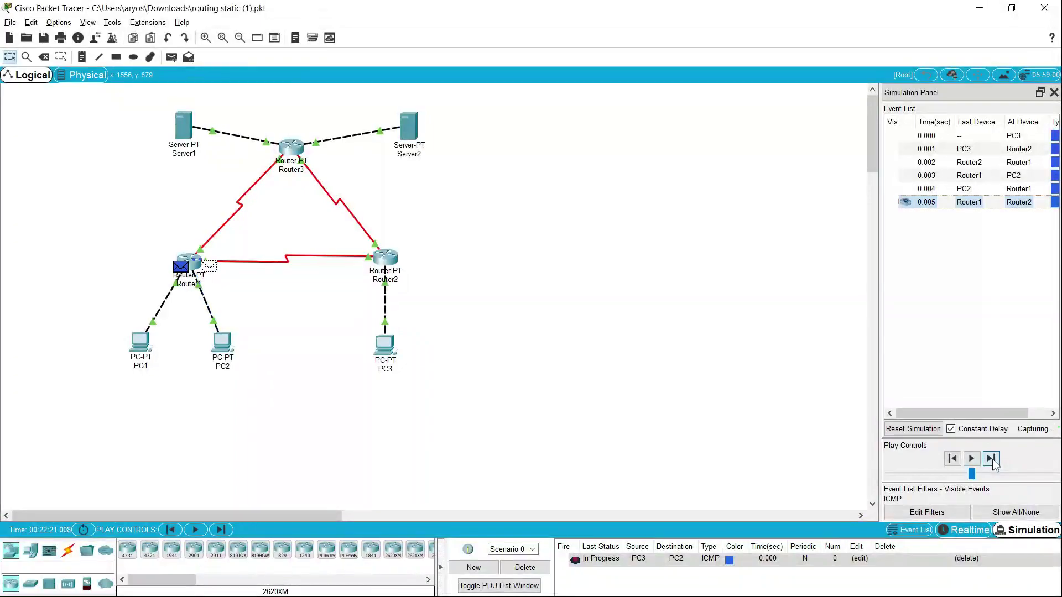
{"action": "left_click", "coordinate": [990, 458]}
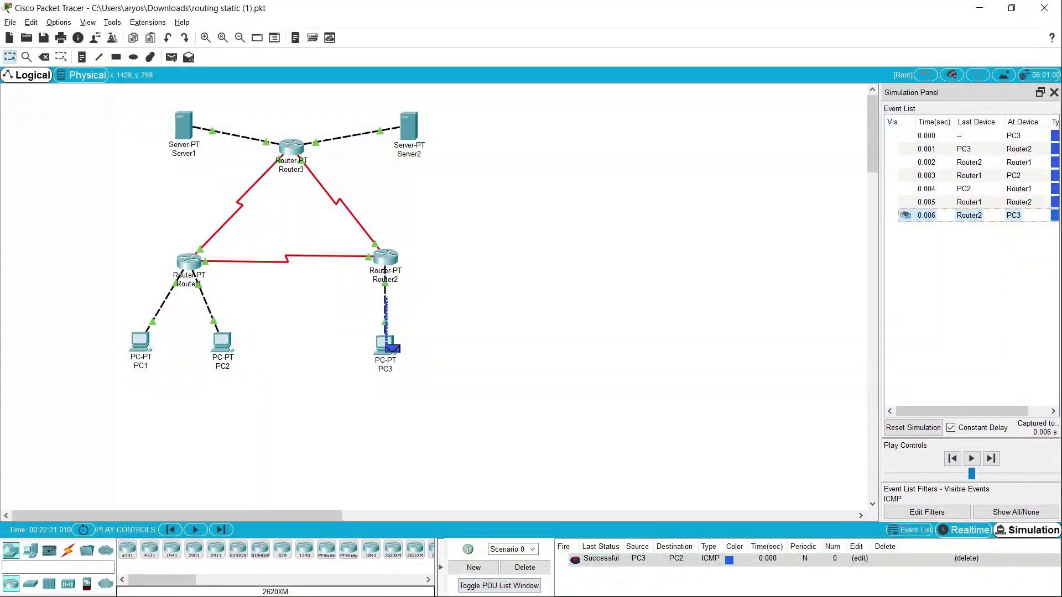
{"action": "left_click", "coordinate": [541, 572]}
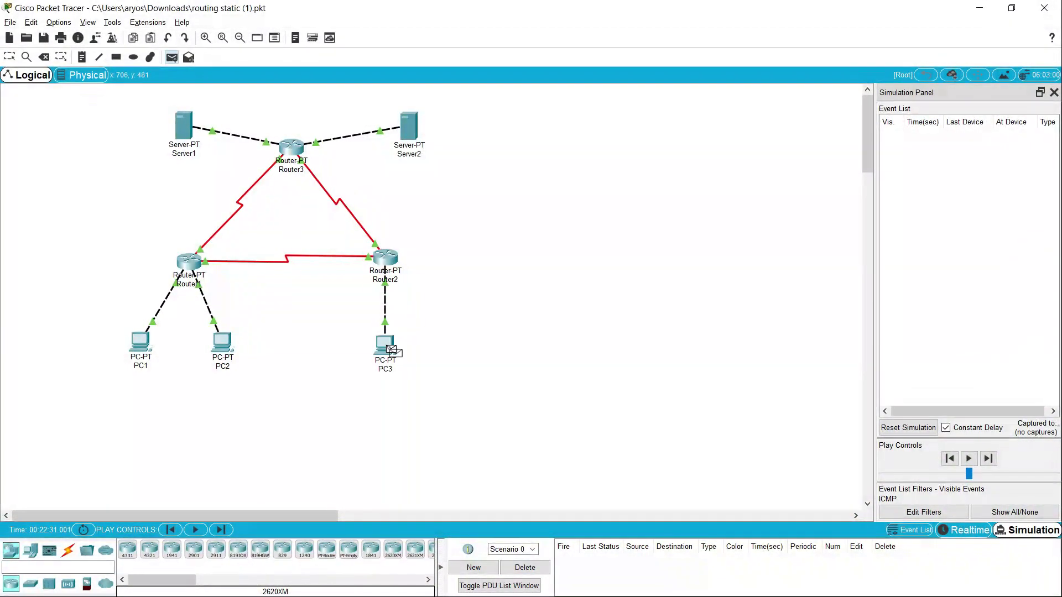
Send a simple PDU from PC3 to Server1, advance it event by event until the reply returns to PC3, and delete the scenario
{"action": "left_click", "coordinate": [184, 126]}
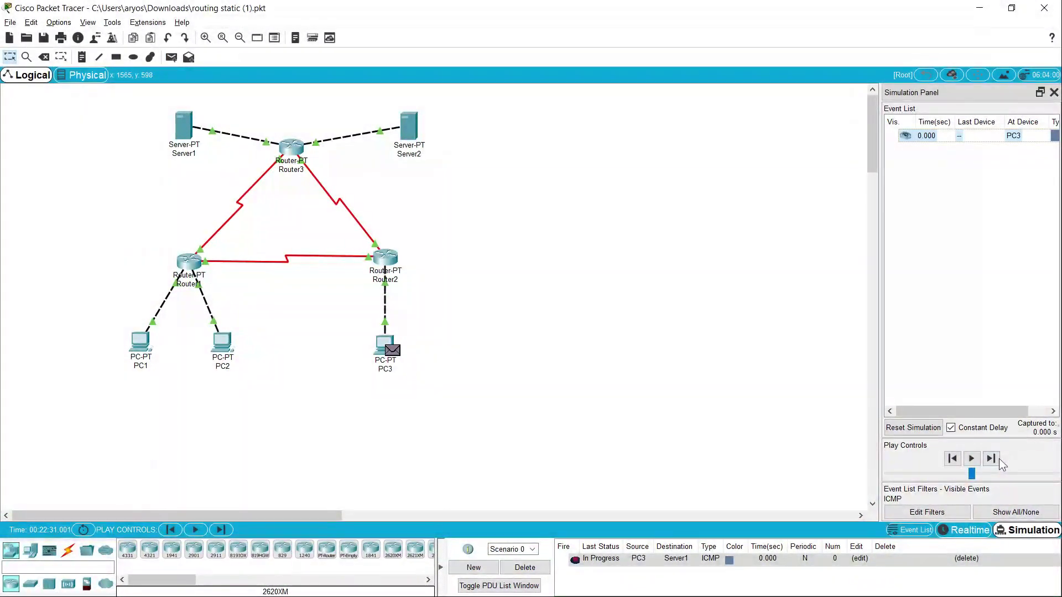
{"action": "left_click", "coordinate": [994, 458]}
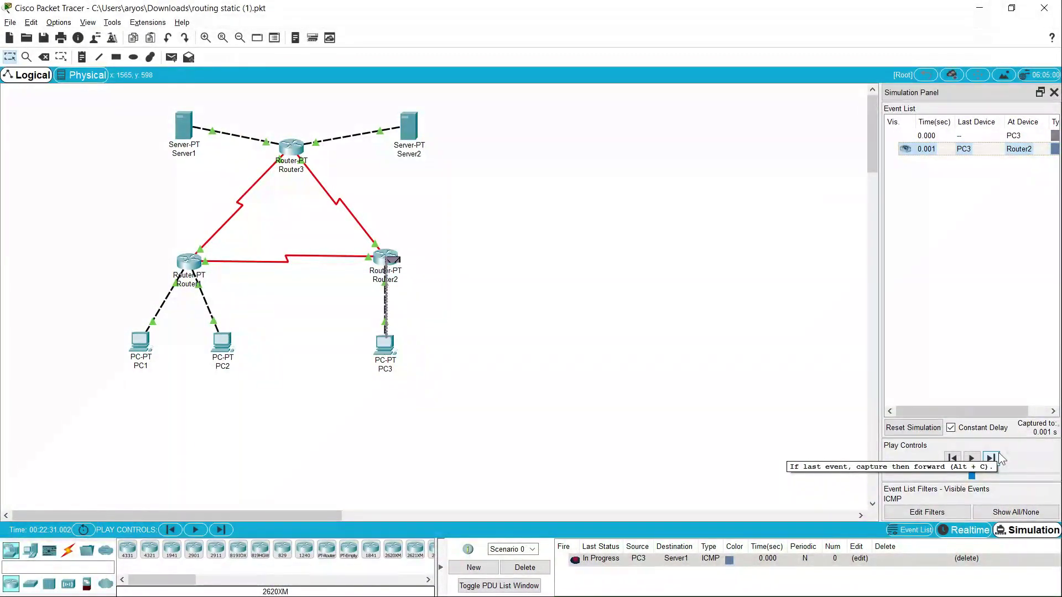
{"action": "left_click", "coordinate": [999, 461]}
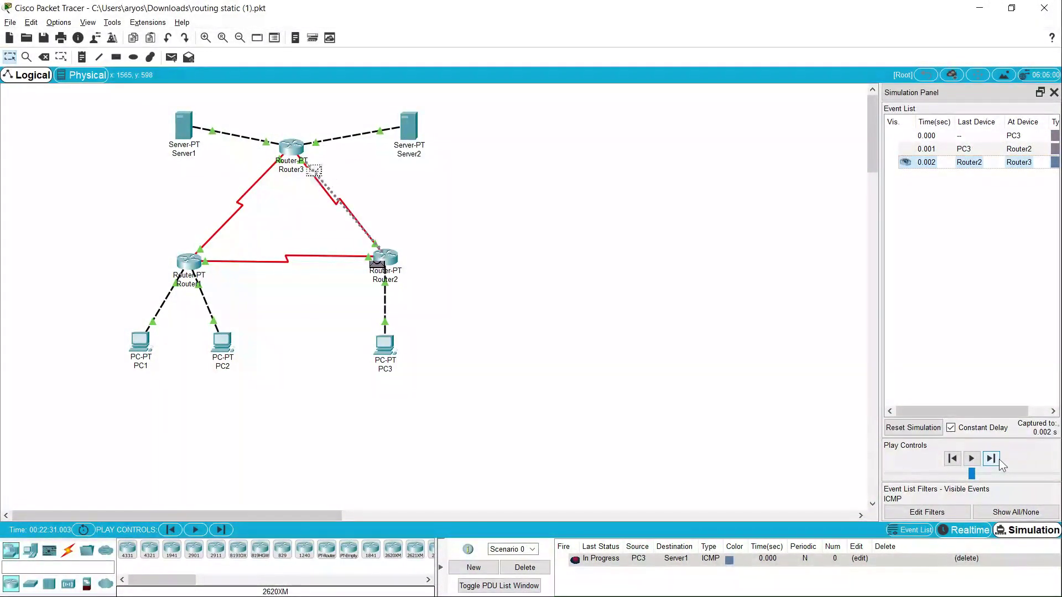
{"action": "left_click", "coordinate": [991, 459]}
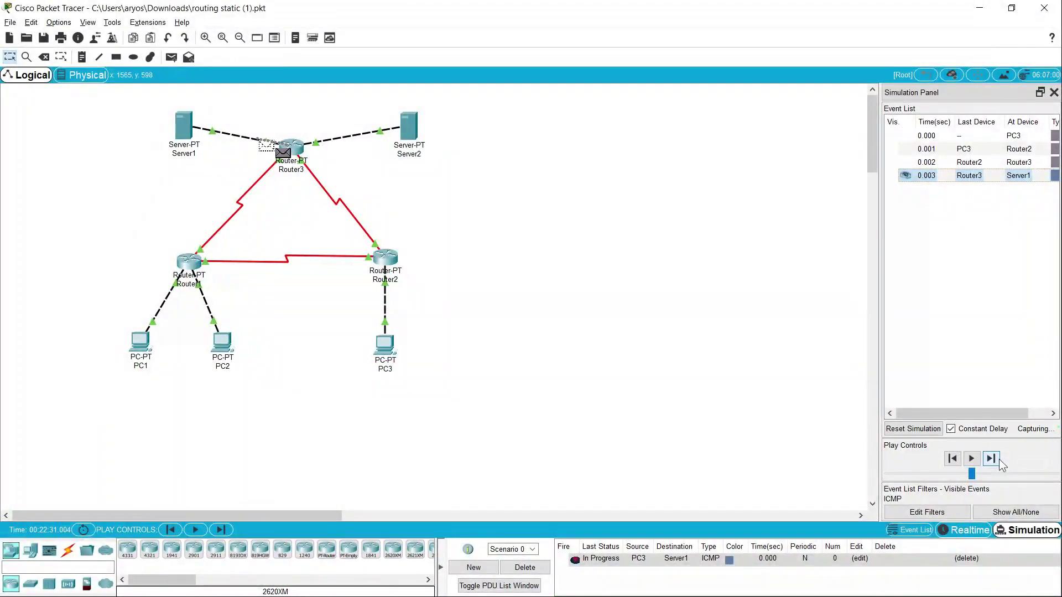
{"action": "left_click", "coordinate": [992, 458]}
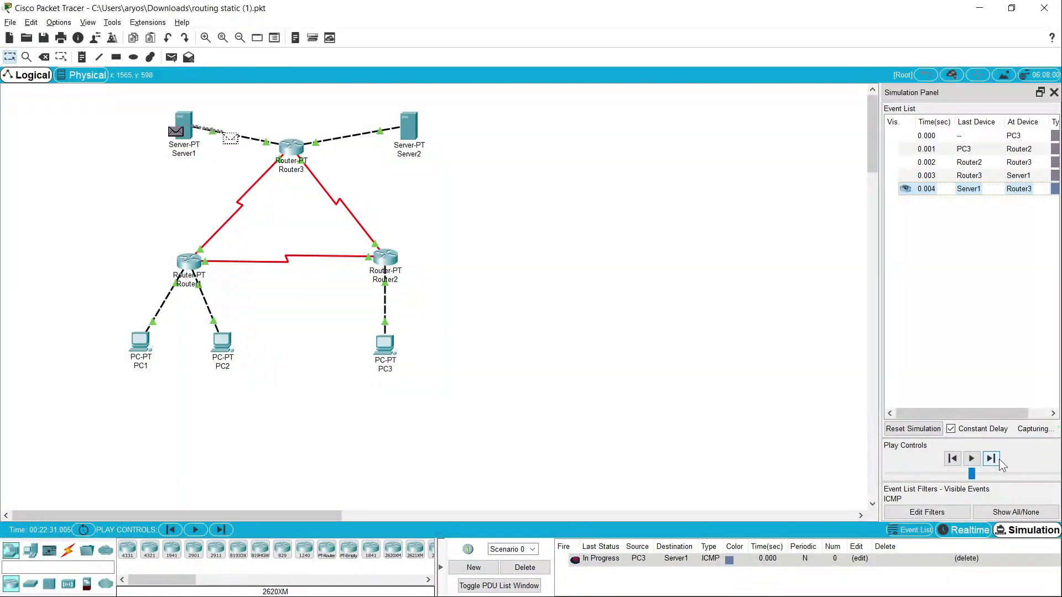
{"action": "left_click", "coordinate": [999, 459]}
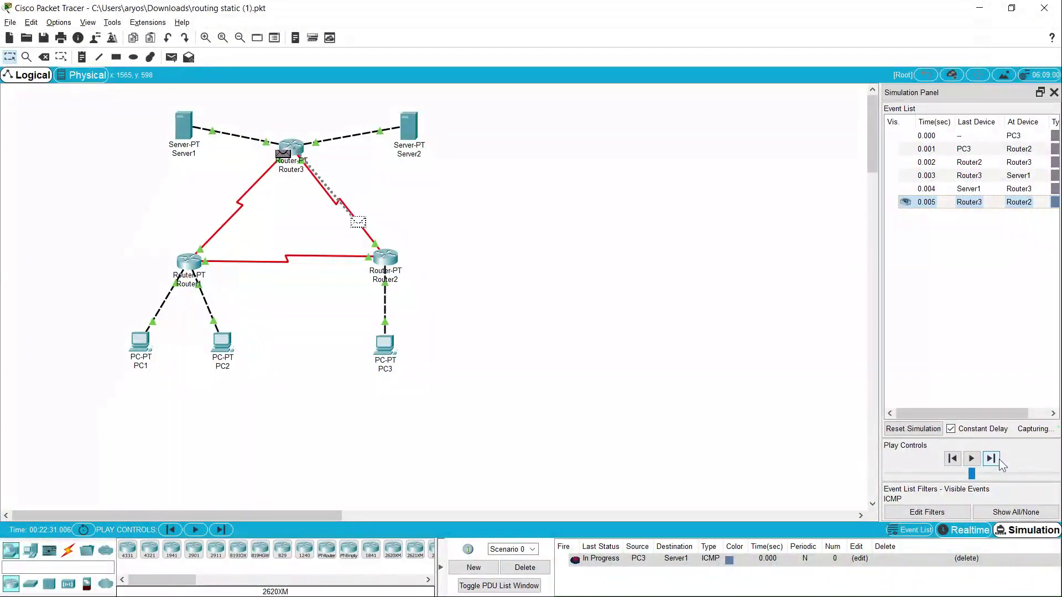
{"action": "left_click", "coordinate": [999, 461]}
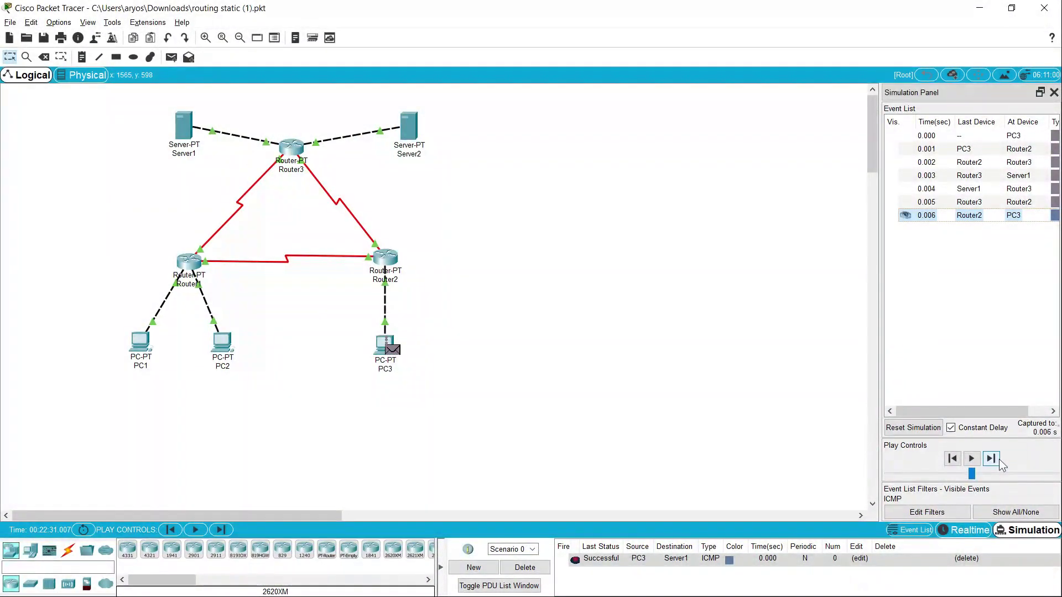
{"action": "left_click", "coordinate": [525, 567]}
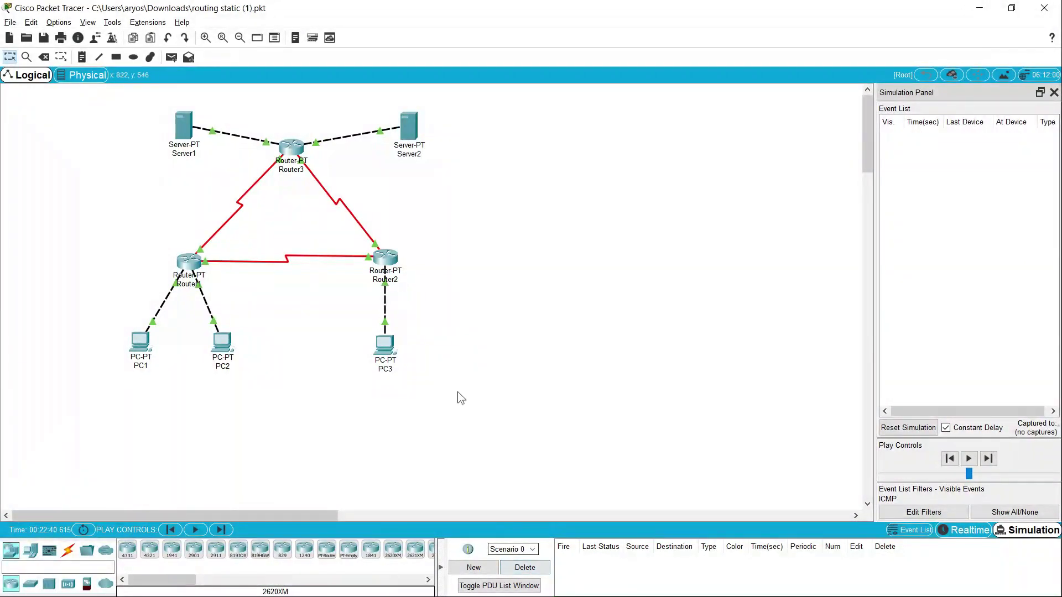
Send a simple PDU from PC3 to Server2, advance it event by event until the reply returns to PC3, and delete the scenario
{"action": "left_click", "coordinate": [171, 57]}
{"action": "left_click", "coordinate": [387, 348]}
{"action": "left_click", "coordinate": [409, 125]}
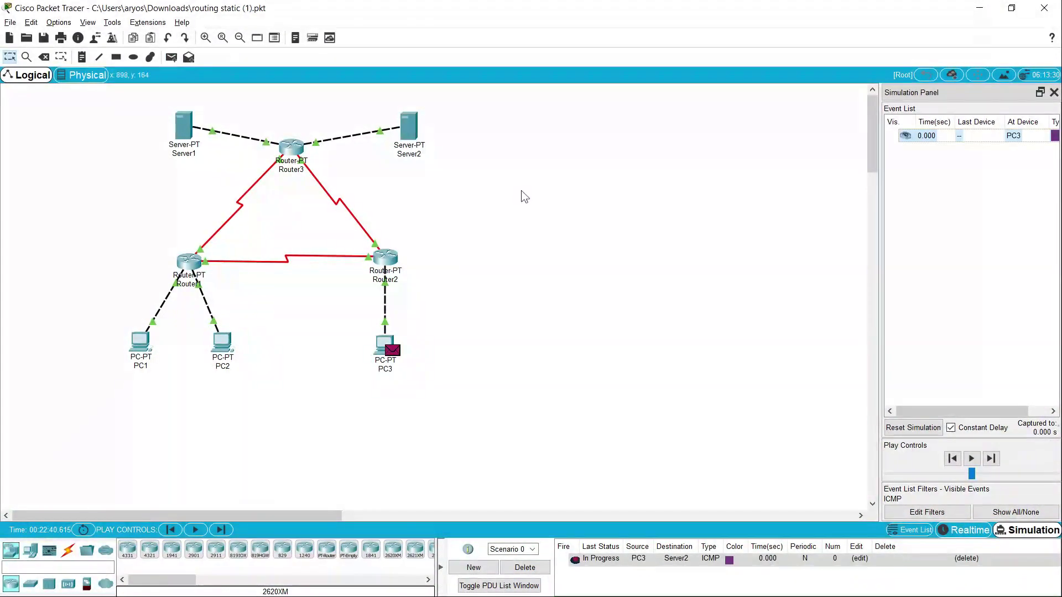
{"action": "left_click", "coordinate": [990, 458]}
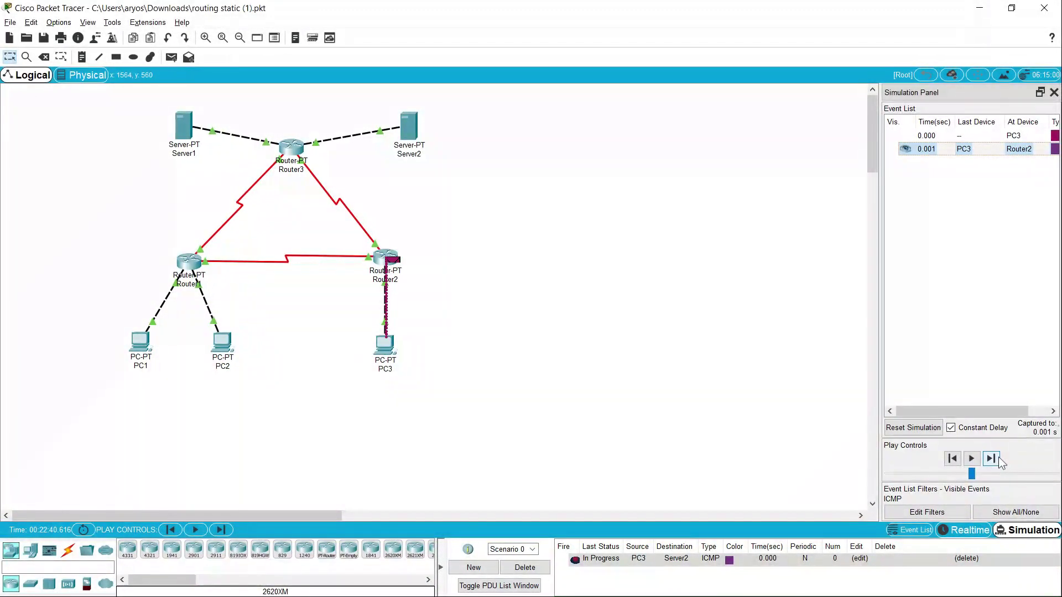
{"action": "left_click", "coordinate": [998, 458]}
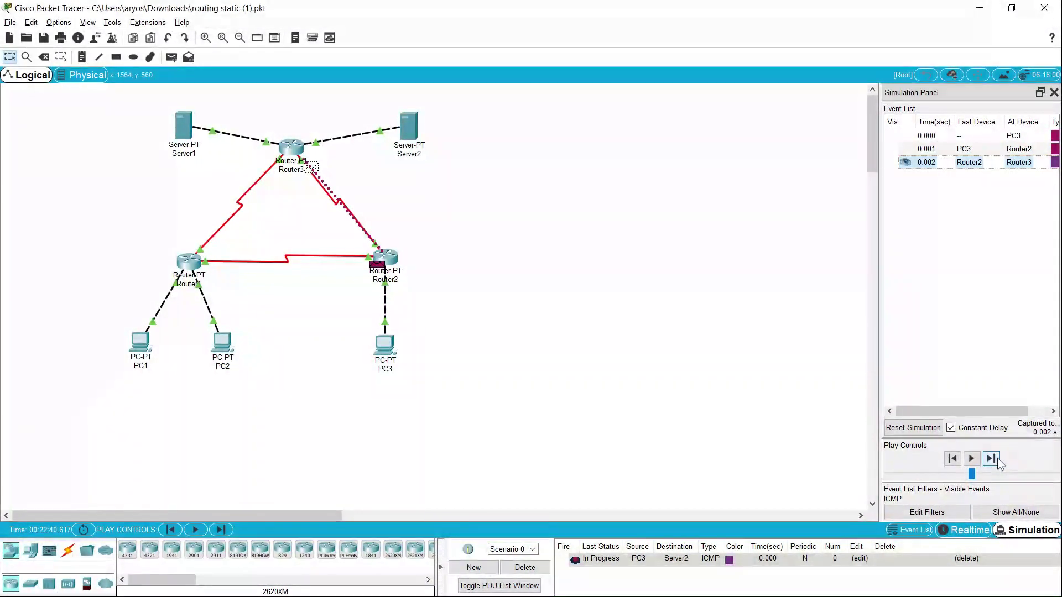
{"action": "left_click", "coordinate": [998, 459]}
{"action": "left_click", "coordinate": [998, 459]}
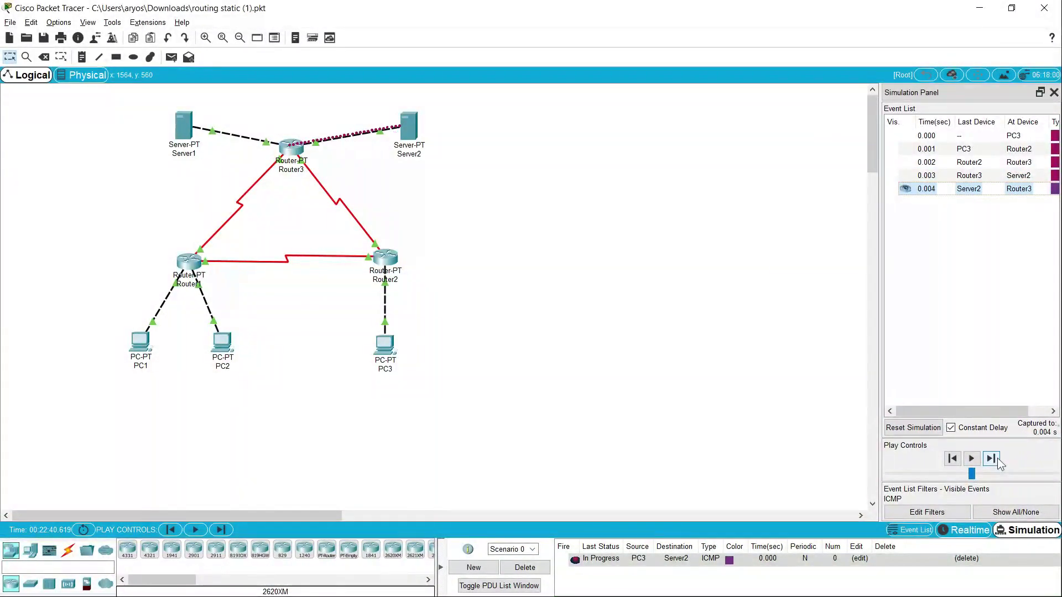
{"action": "left_click", "coordinate": [998, 459]}
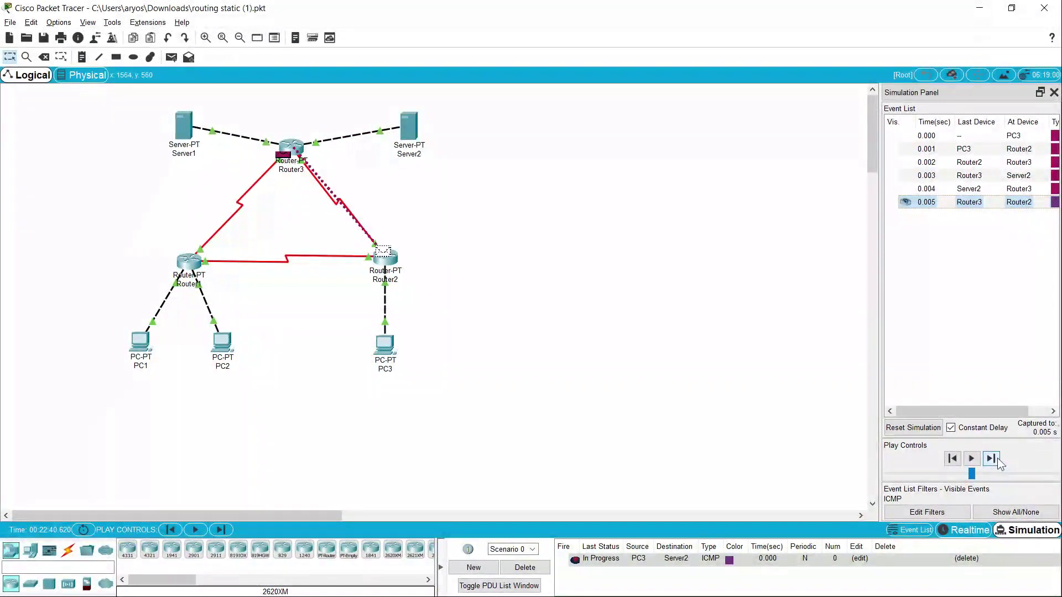
{"action": "left_click", "coordinate": [998, 459]}
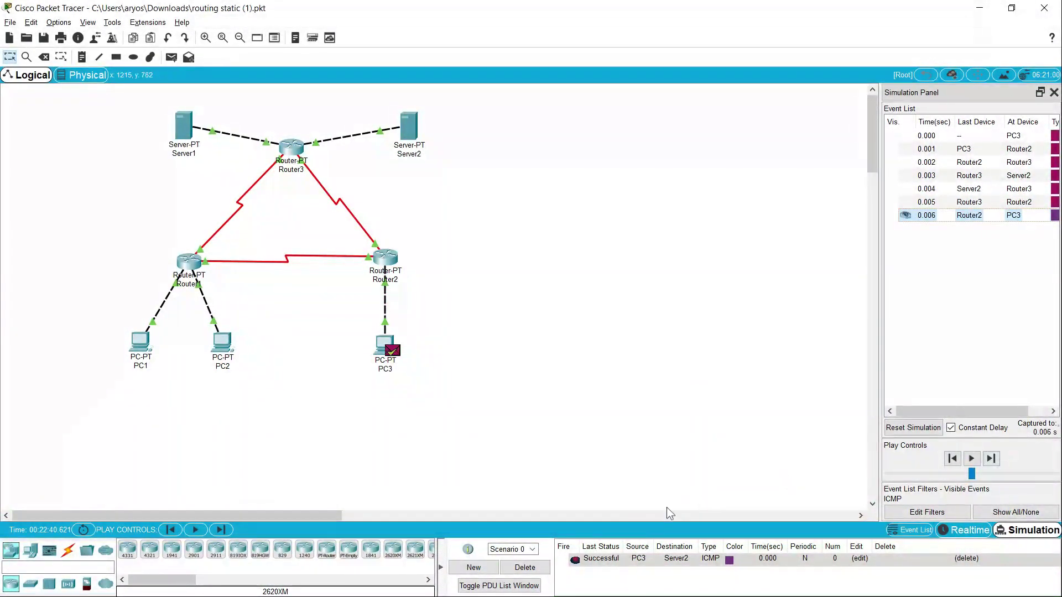
{"action": "left_click", "coordinate": [525, 568]}
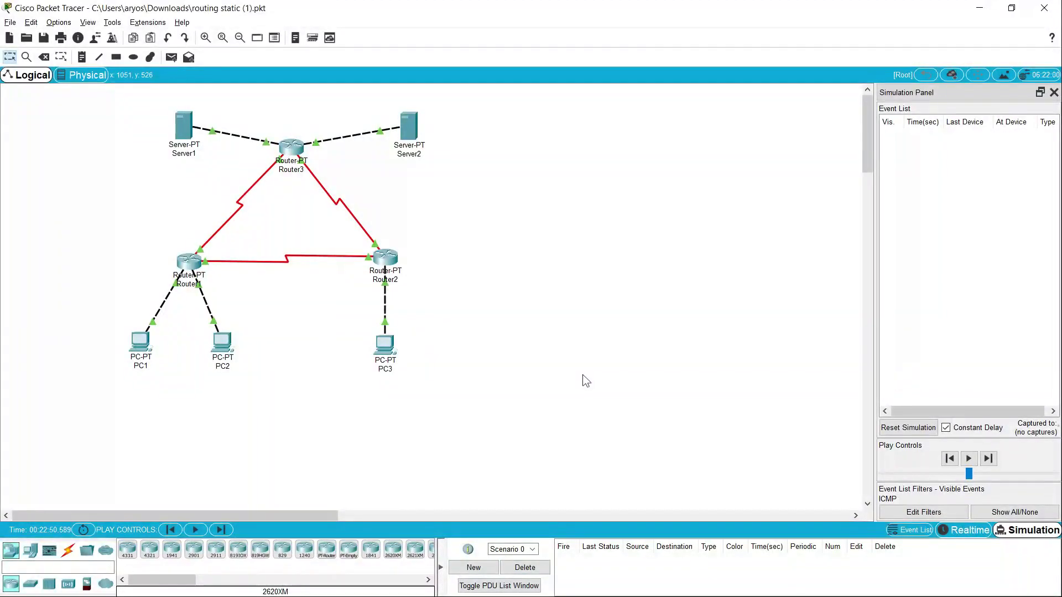
Check the browser tutorial's scenario list, send a simple PDU from Server1 to Server2 in Packet Tracer, advance it back to Server1, and delete the scenario
{"action": "key", "text": "alt+Tab"}
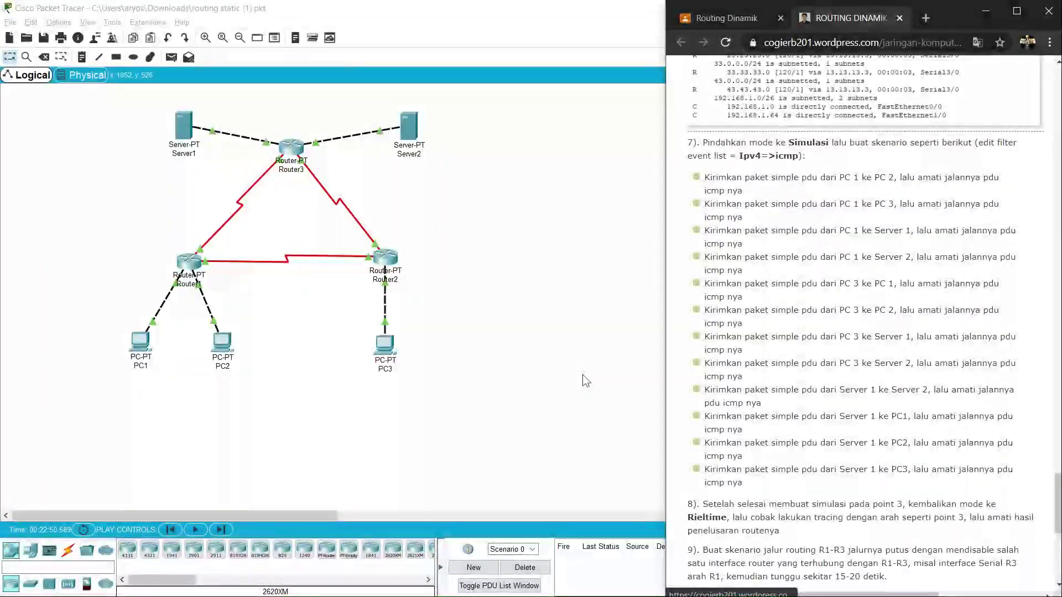
{"action": "key", "text": "alt+Tab"}
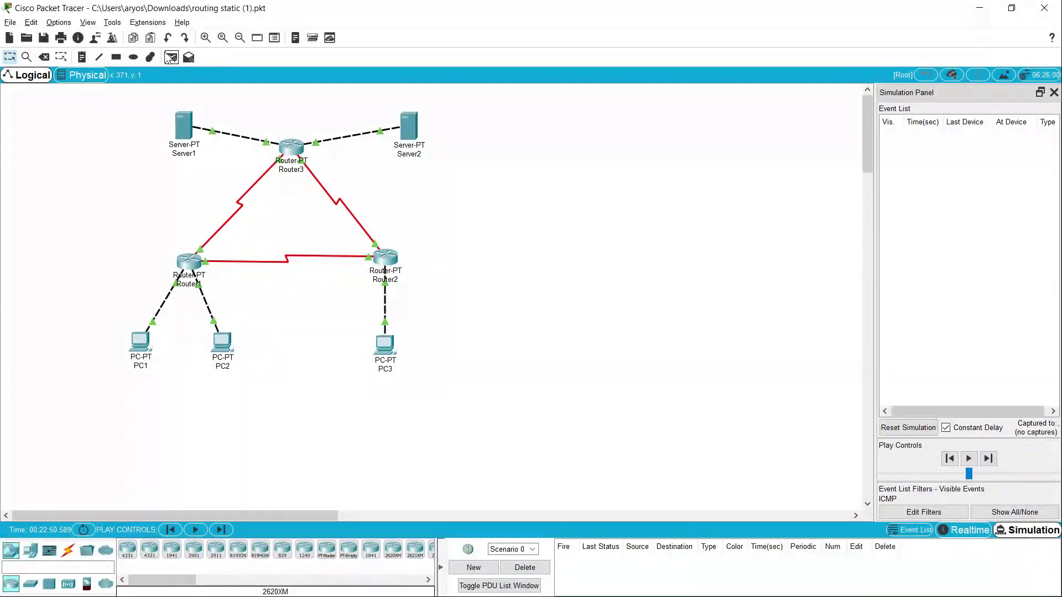
{"action": "left_click", "coordinate": [193, 123]}
{"action": "left_click", "coordinate": [412, 128]}
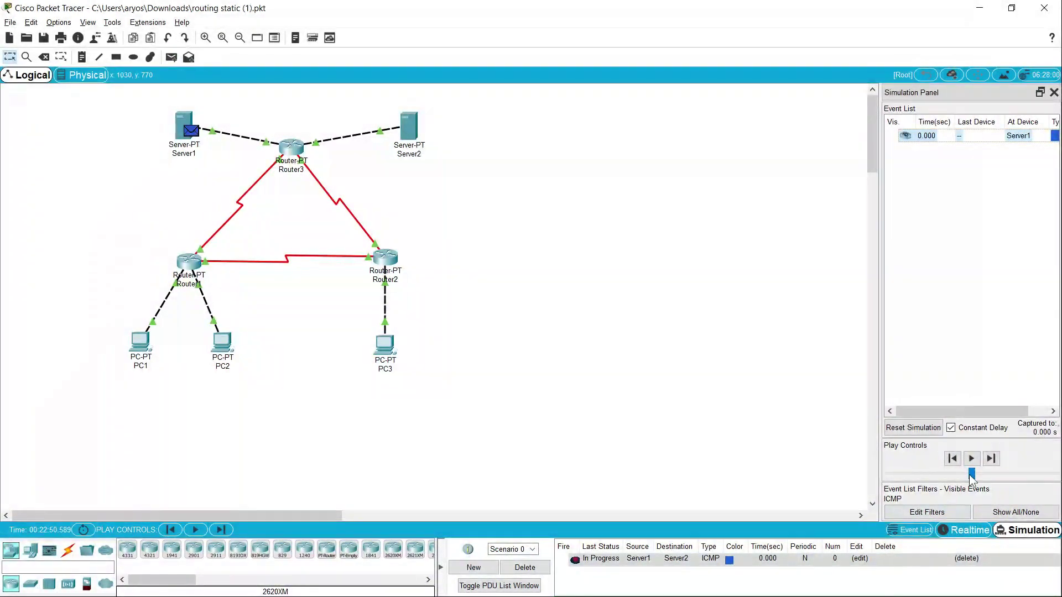
{"action": "left_click", "coordinate": [999, 460]}
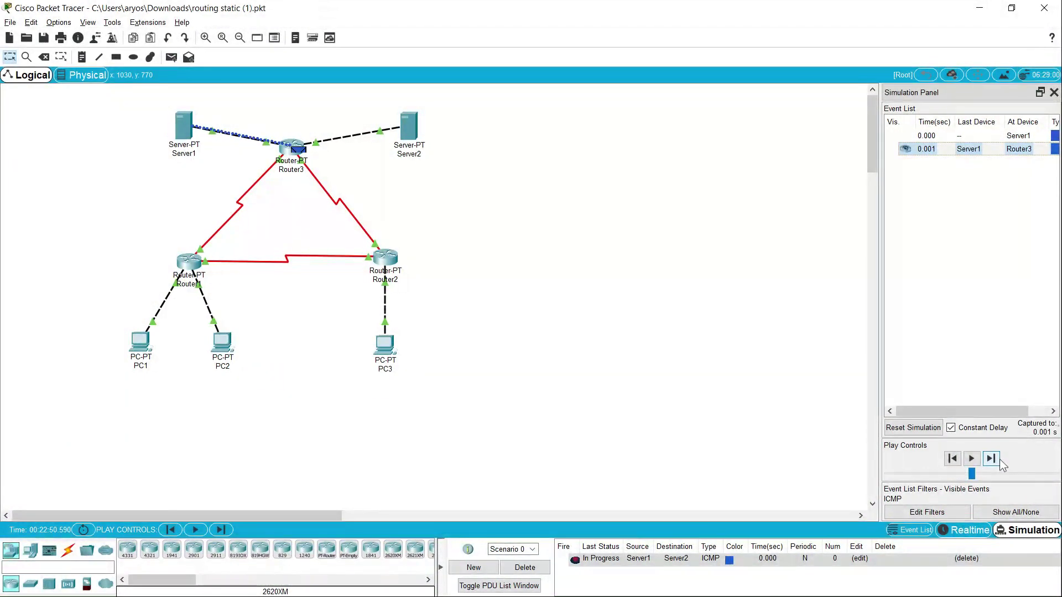
{"action": "left_click", "coordinate": [991, 459]}
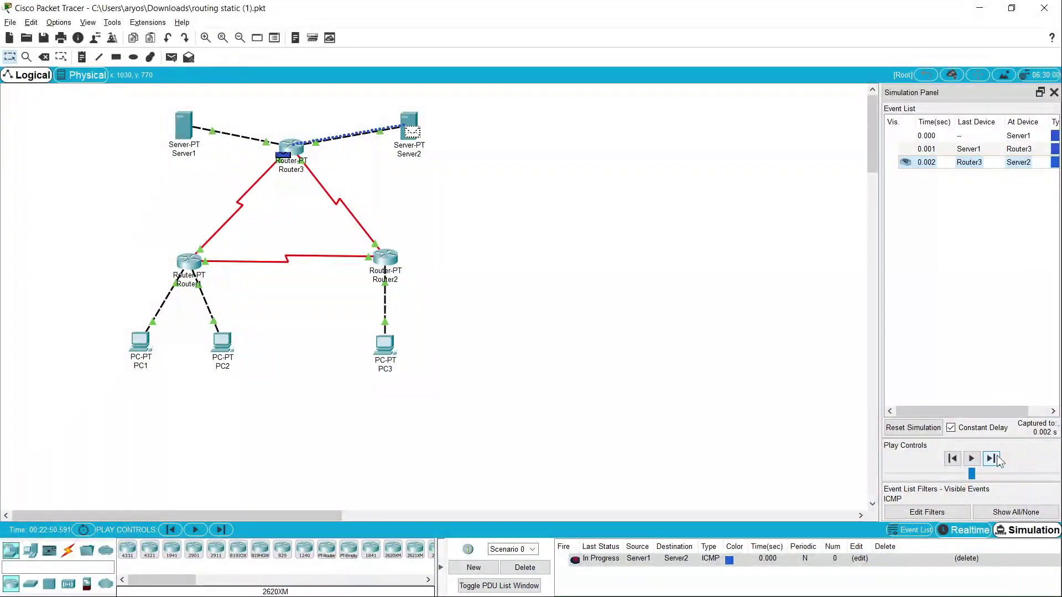
{"action": "left_click", "coordinate": [999, 458]}
{"action": "left_click", "coordinate": [998, 459]}
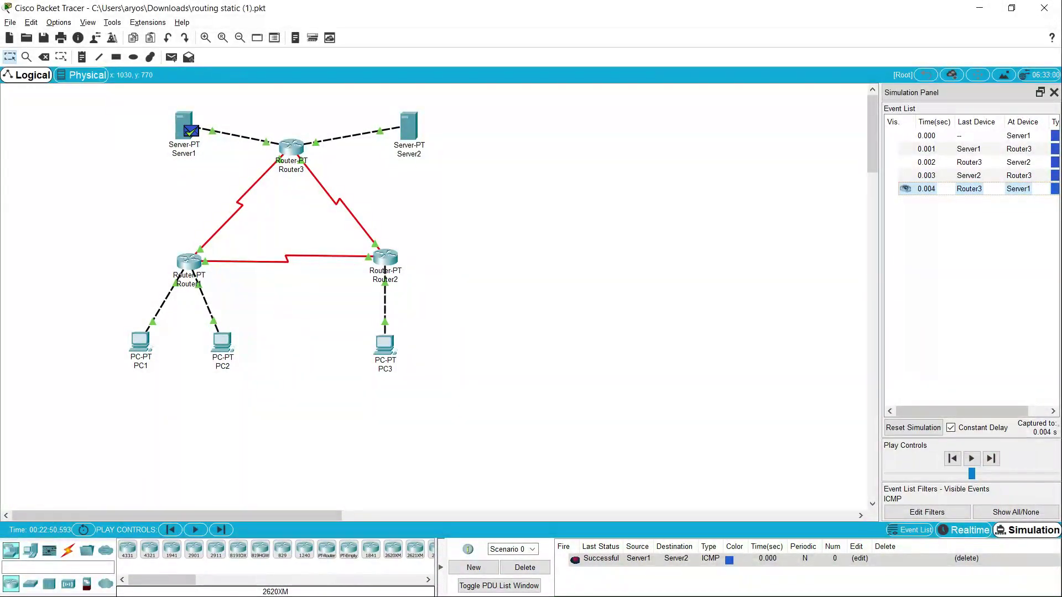
{"action": "left_click", "coordinate": [545, 568]}
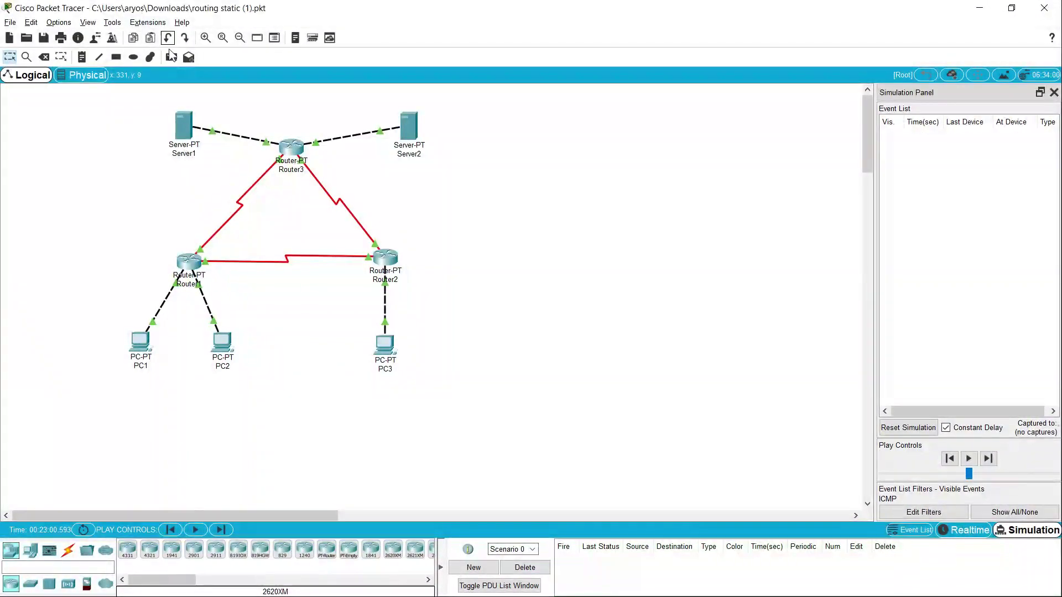
Send a simple PDU from Server1 to PC1, advance it event by event until the reply returns to Server1, and delete the scenario
{"action": "left_click", "coordinate": [145, 333]}
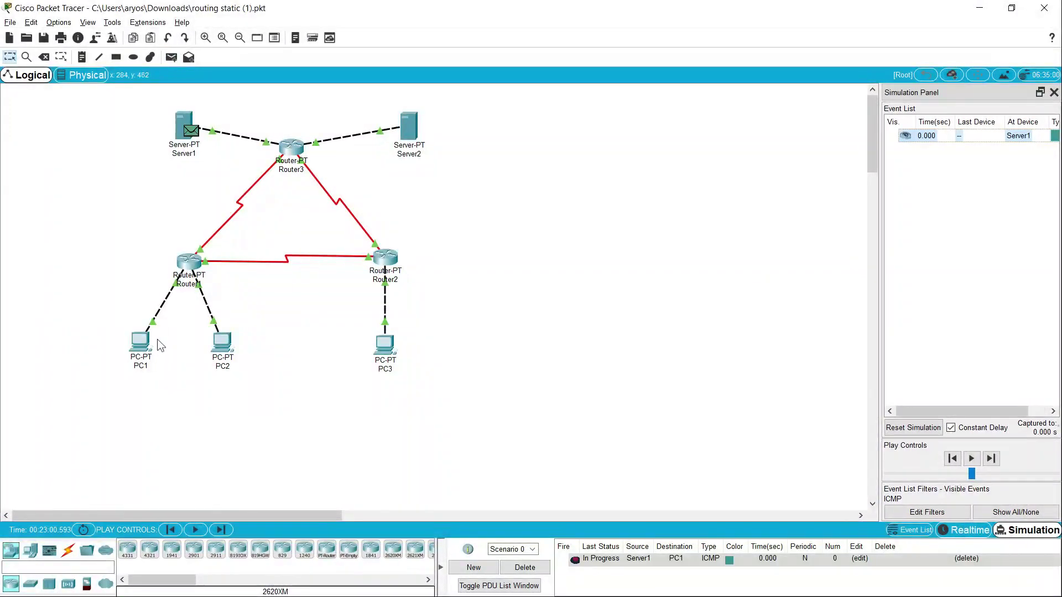
{"action": "left_click", "coordinate": [990, 459]}
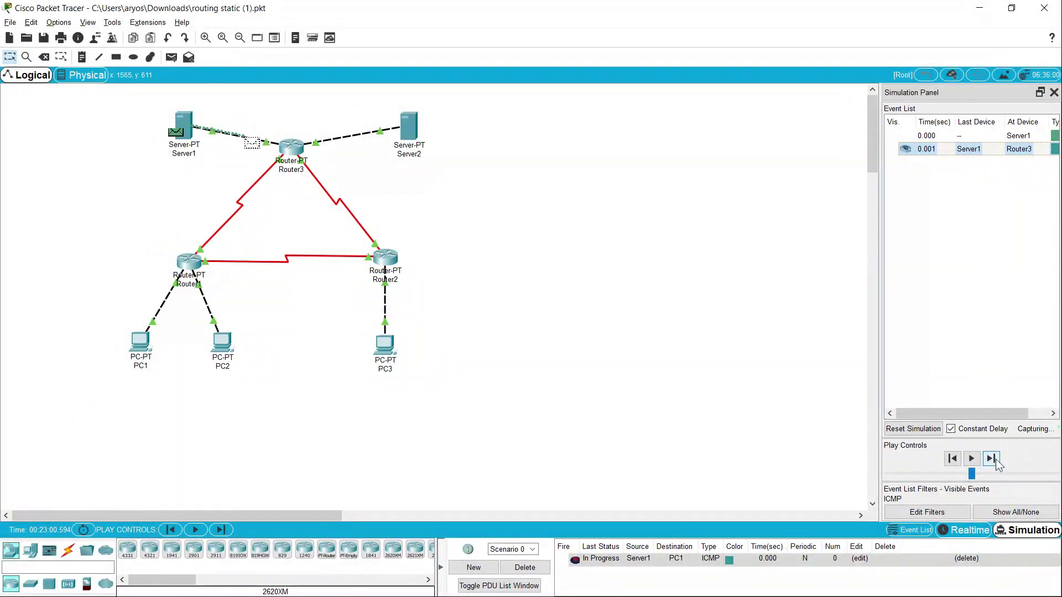
{"action": "left_click", "coordinate": [991, 459]}
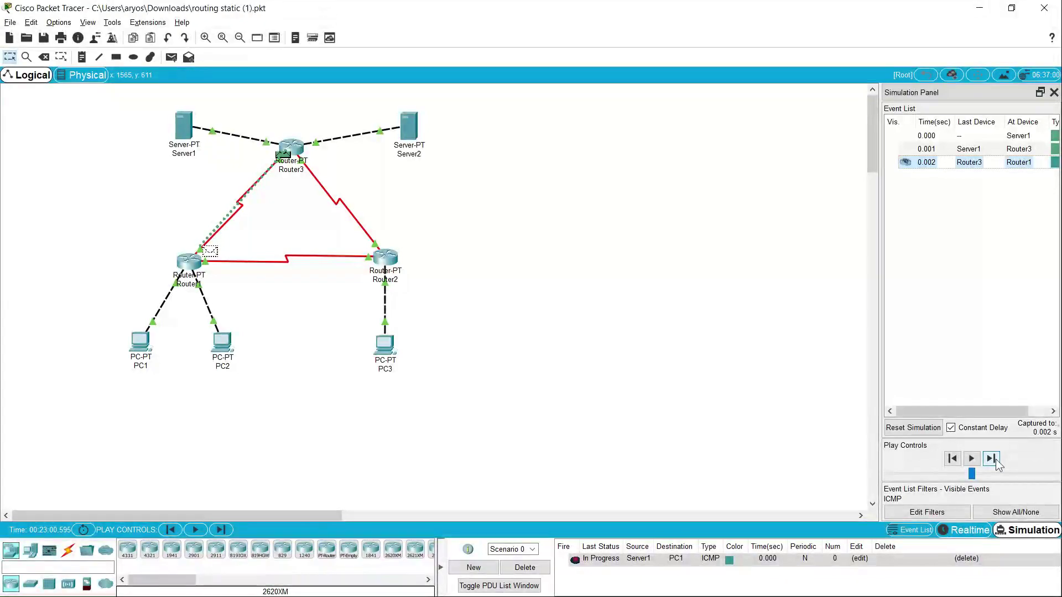
{"action": "left_click", "coordinate": [991, 459]}
{"action": "left_click", "coordinate": [991, 459]}
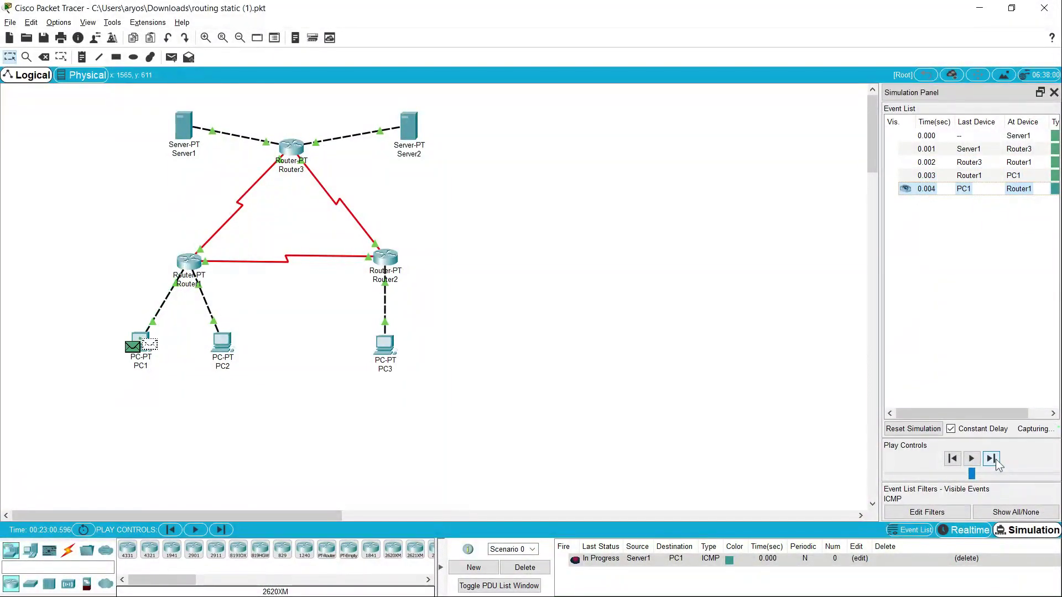
{"action": "left_click", "coordinate": [990, 459]}
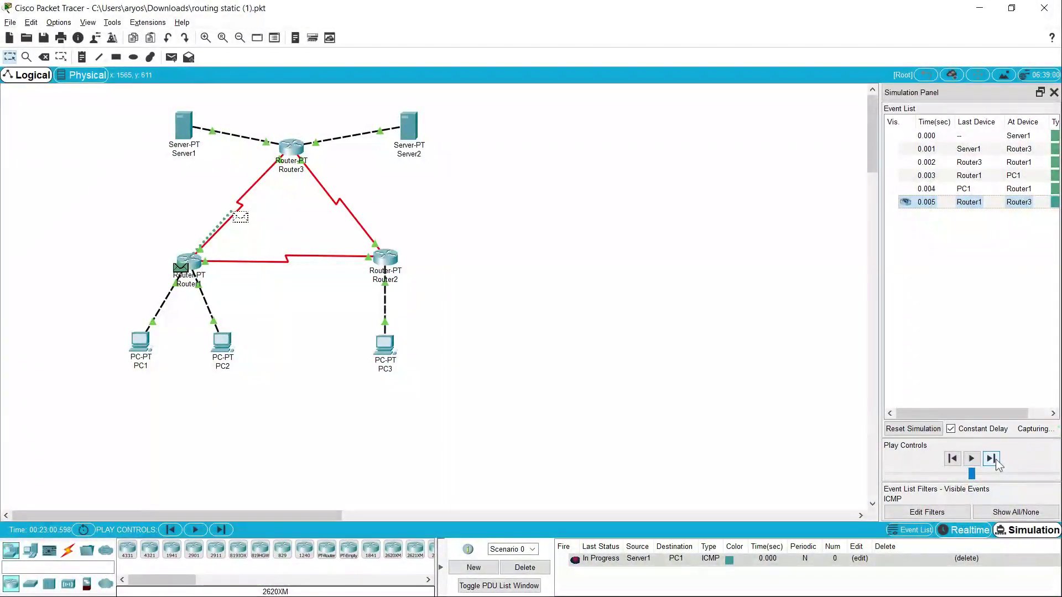
{"action": "left_click", "coordinate": [993, 459]}
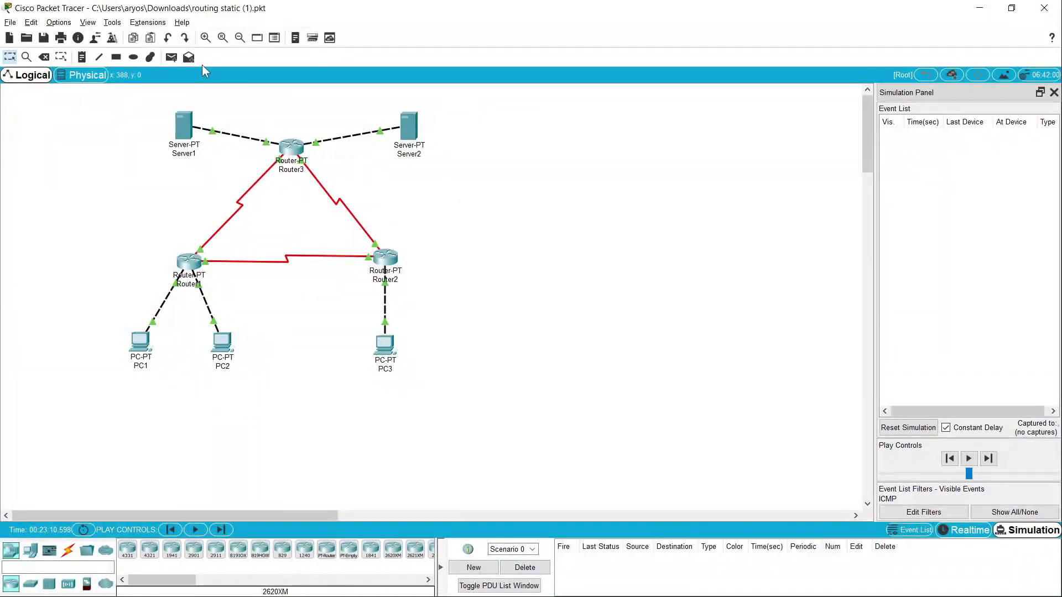
Send a simple PDU from Server1 to PC2, advance it event by event until the reply returns to Server1, and delete the scenario
{"action": "left_click", "coordinate": [171, 57]}
{"action": "left_click", "coordinate": [189, 129]}
{"action": "left_click", "coordinate": [222, 342]}
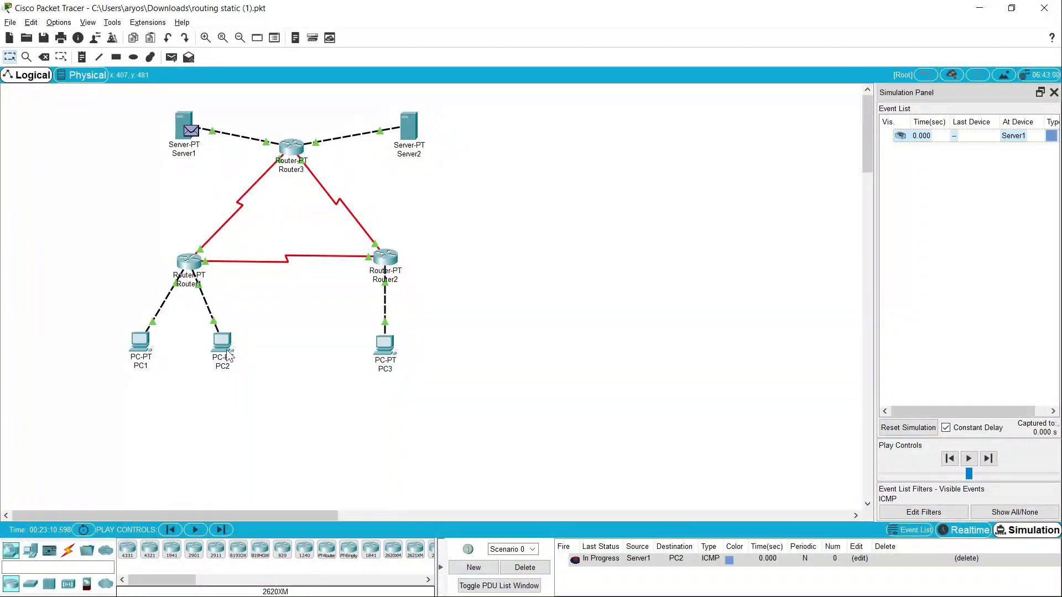
{"action": "left_click", "coordinate": [991, 459]}
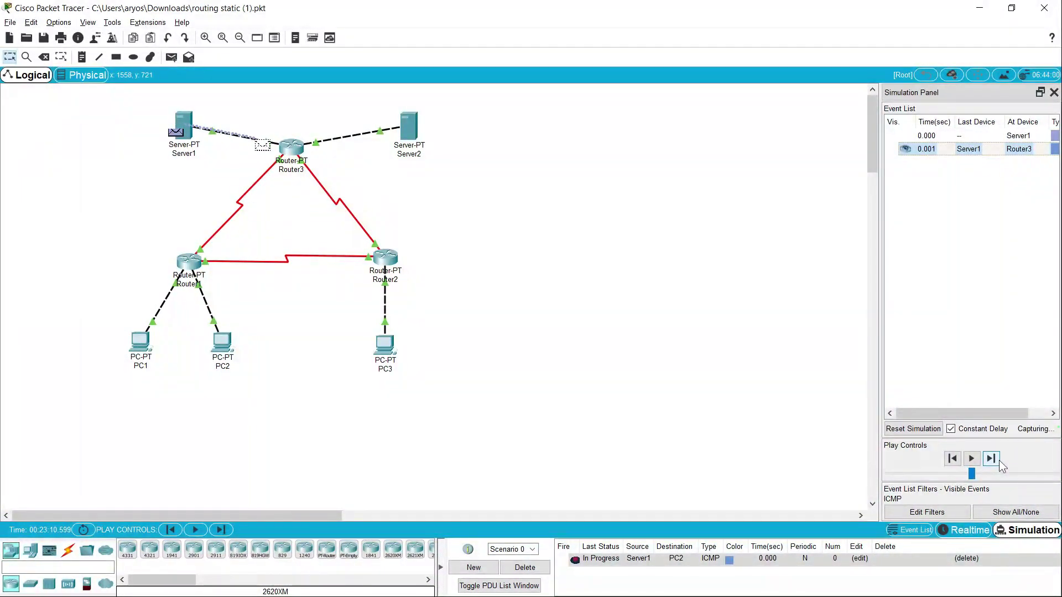
{"action": "left_click", "coordinate": [999, 460]}
{"action": "left_click", "coordinate": [999, 460]}
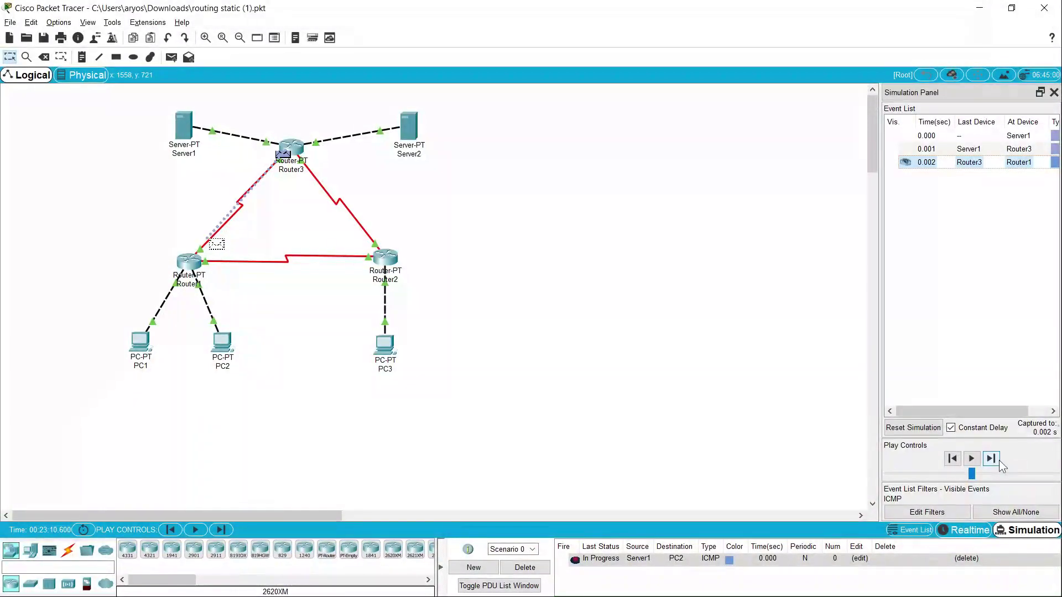
{"action": "left_click", "coordinate": [999, 461]}
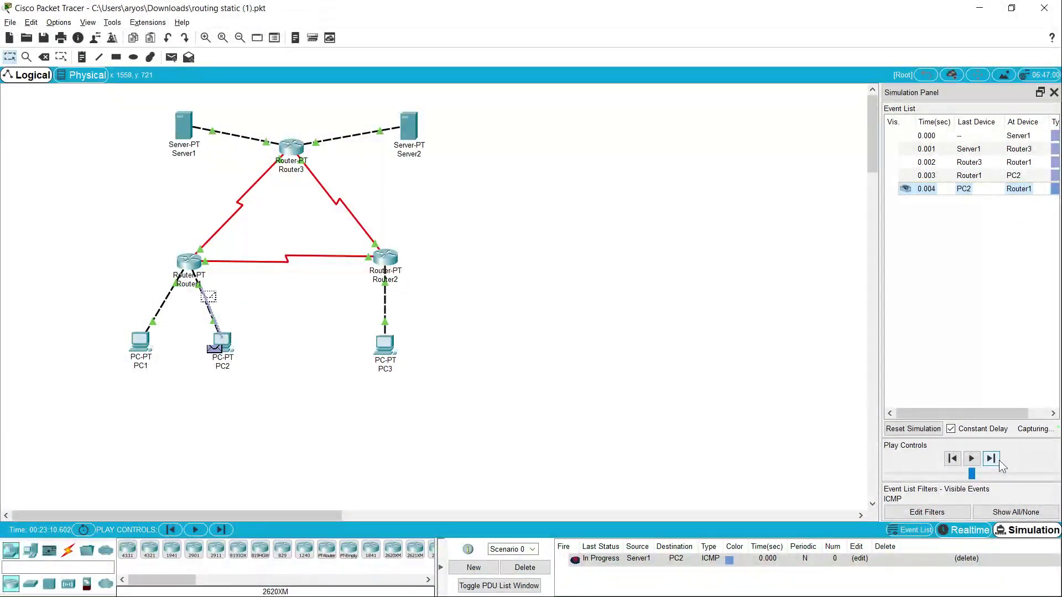
{"action": "left_click", "coordinate": [999, 460]}
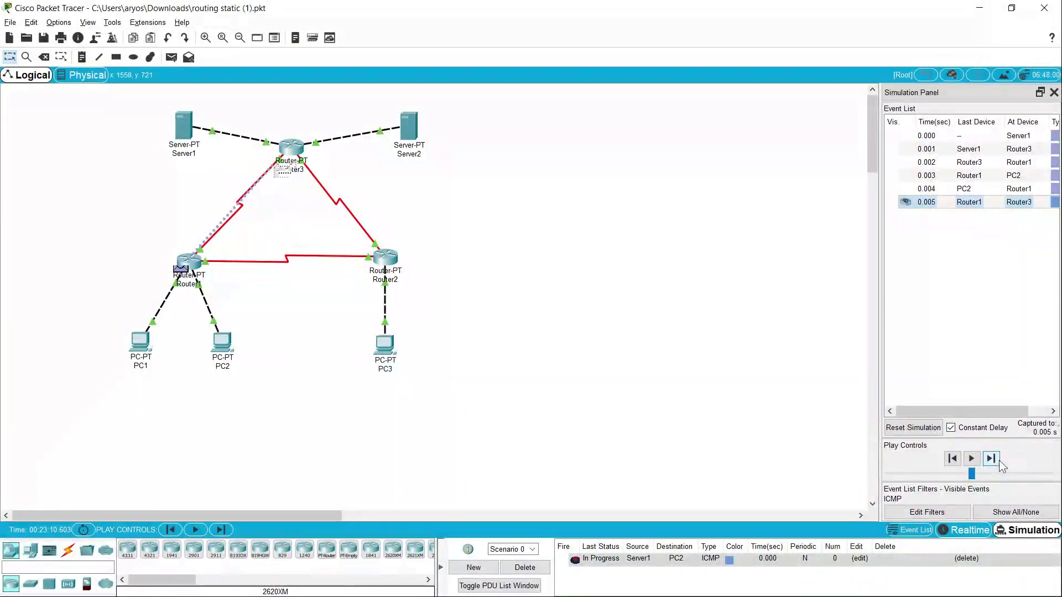
{"action": "left_click", "coordinate": [999, 461]}
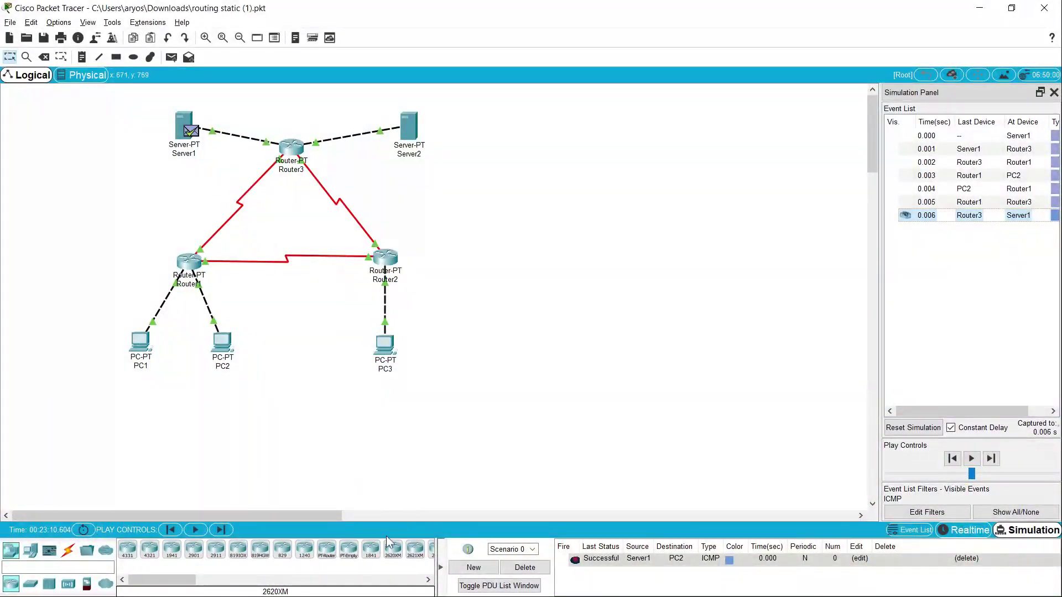
{"action": "left_click", "coordinate": [525, 568]}
Send a simple PDU from Server1 to PC3, advance it event by event until the reply returns to Server1, and delete the scenario
{"action": "left_click", "coordinate": [171, 58]}
{"action": "left_click", "coordinate": [187, 124]}
{"action": "left_click", "coordinate": [385, 344]}
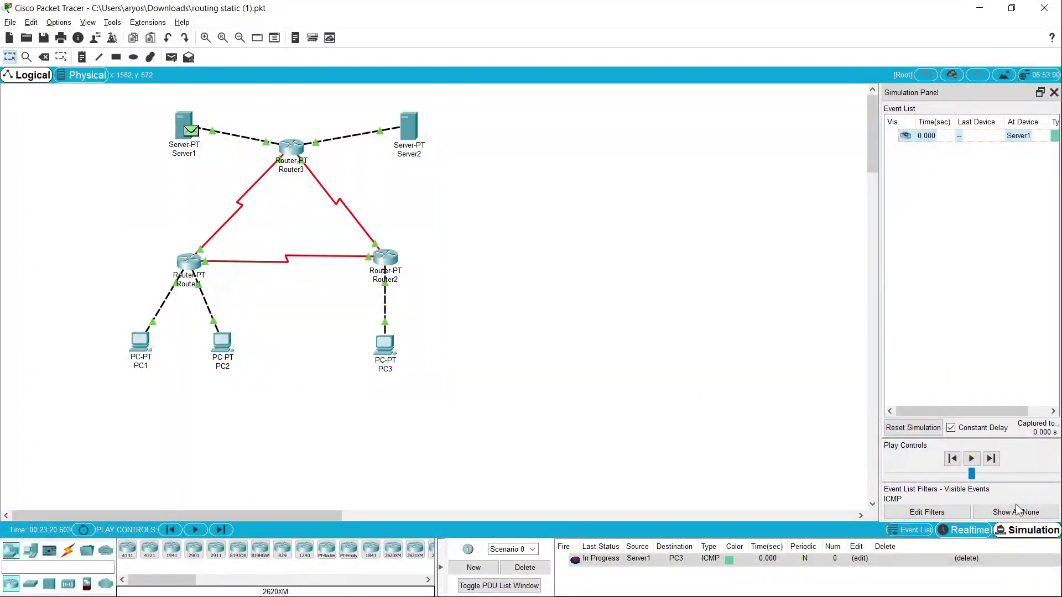
{"action": "left_click", "coordinate": [991, 459]}
{"action": "left_click", "coordinate": [990, 459]}
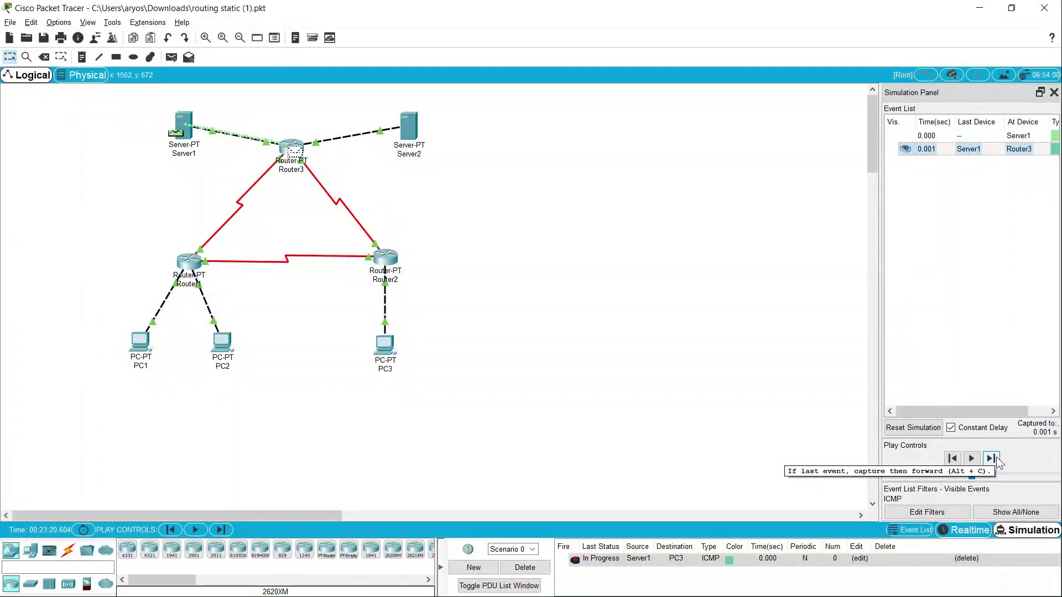
{"action": "left_click", "coordinate": [991, 458]}
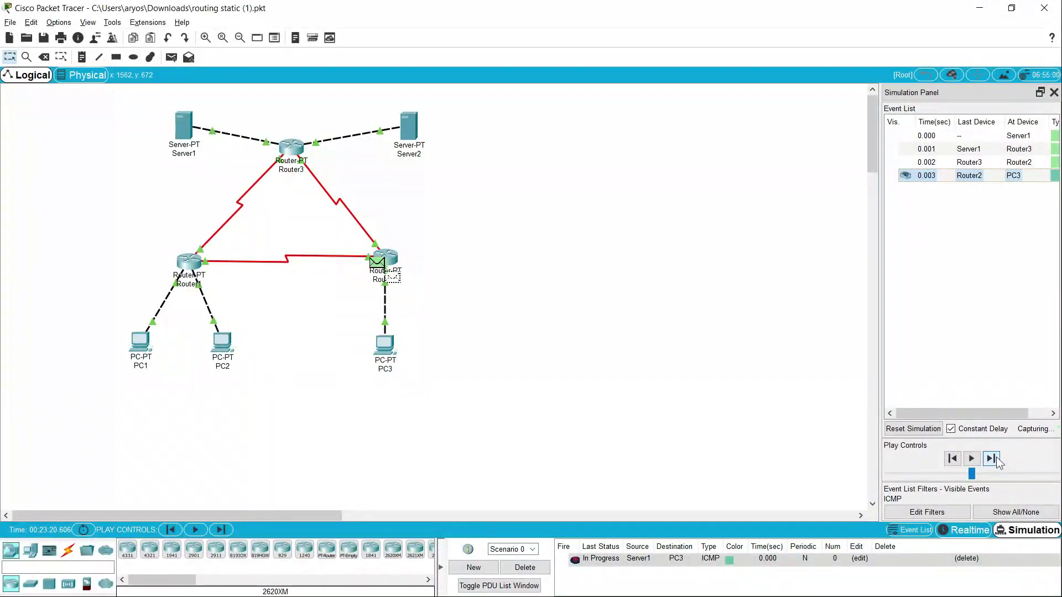
{"action": "left_click", "coordinate": [990, 458]}
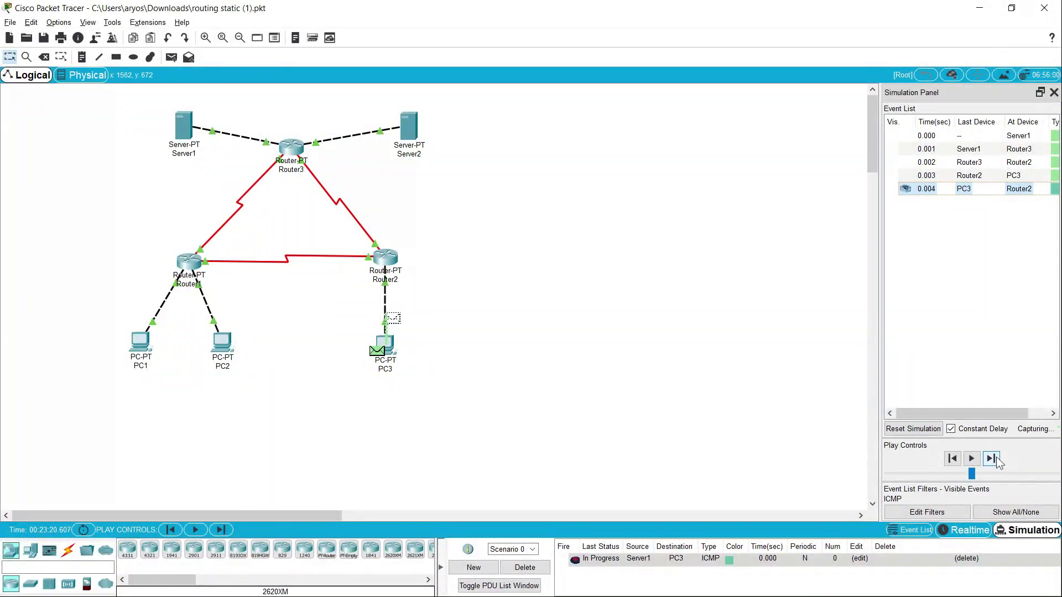
{"action": "left_click", "coordinate": [990, 459]}
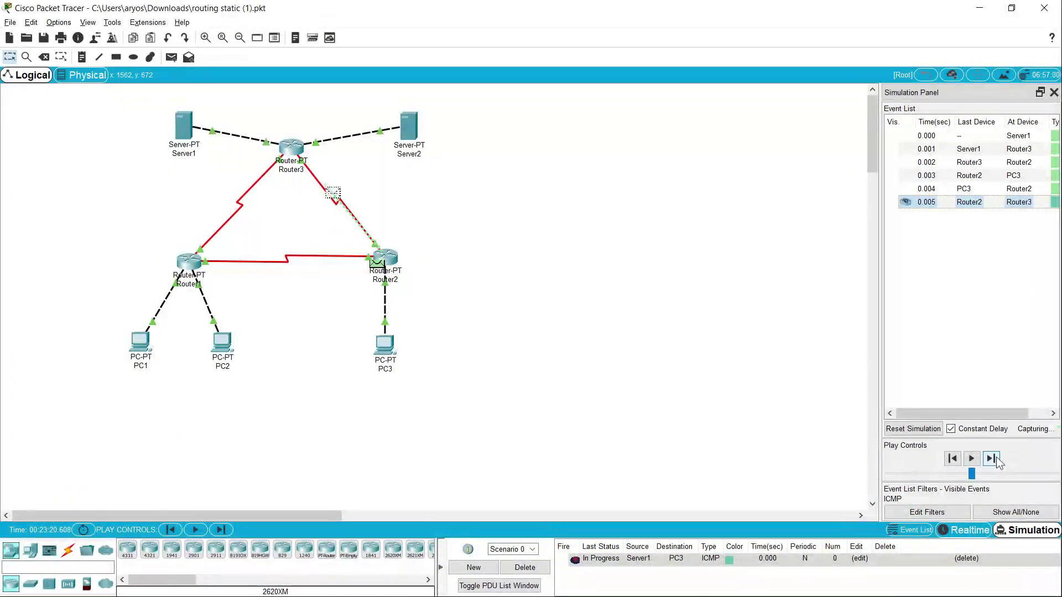
{"action": "left_click", "coordinate": [991, 459]}
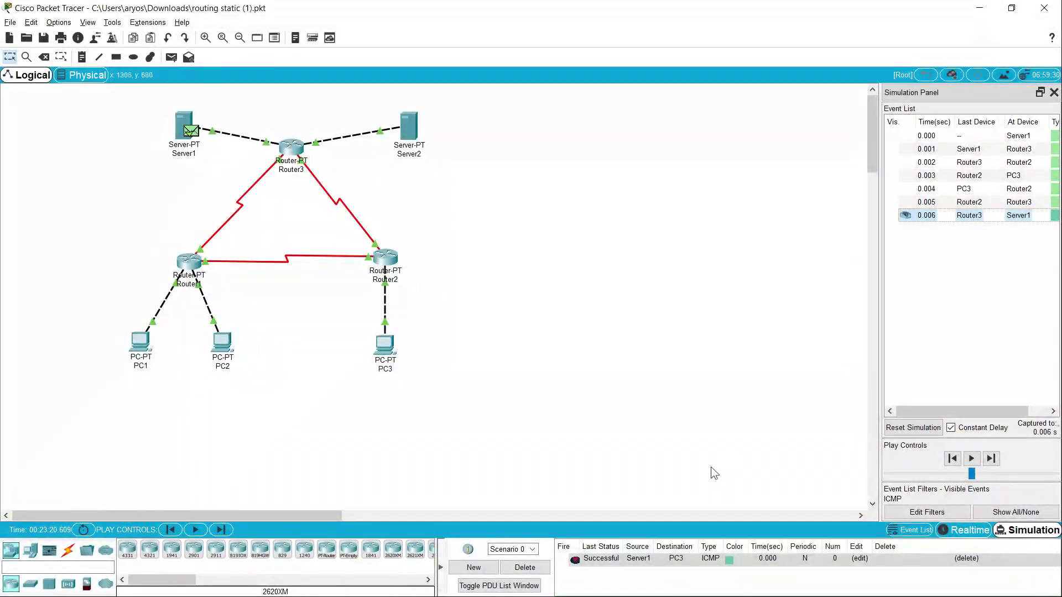
{"action": "left_click", "coordinate": [540, 572]}
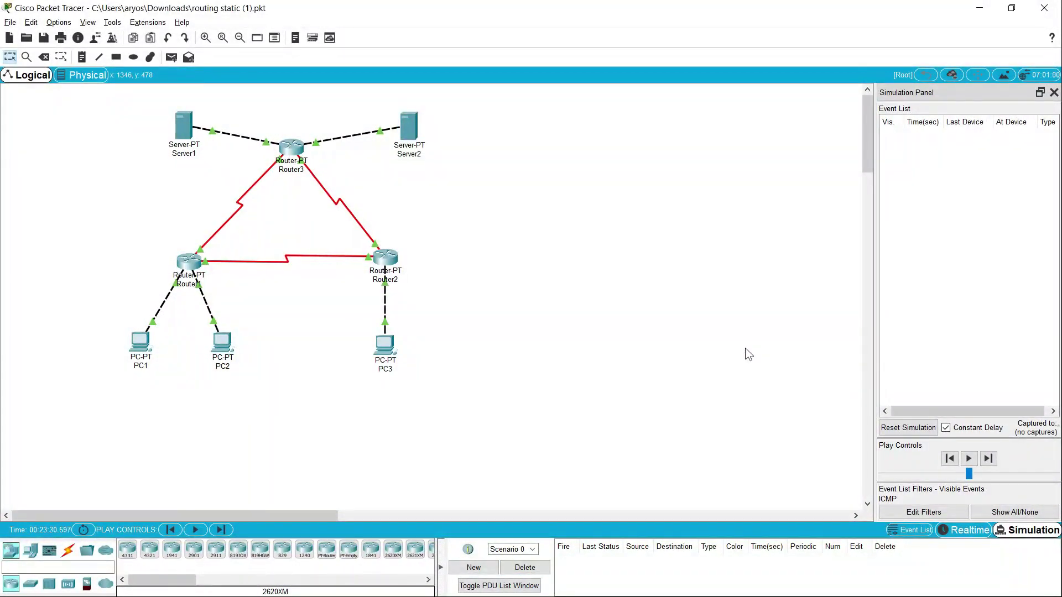
Check the browser tutorial's instructions following the PDU scenarios, then return to Packet Tracer and change the network to Realtime mode
{"action": "key", "text": "alt+Tab"}
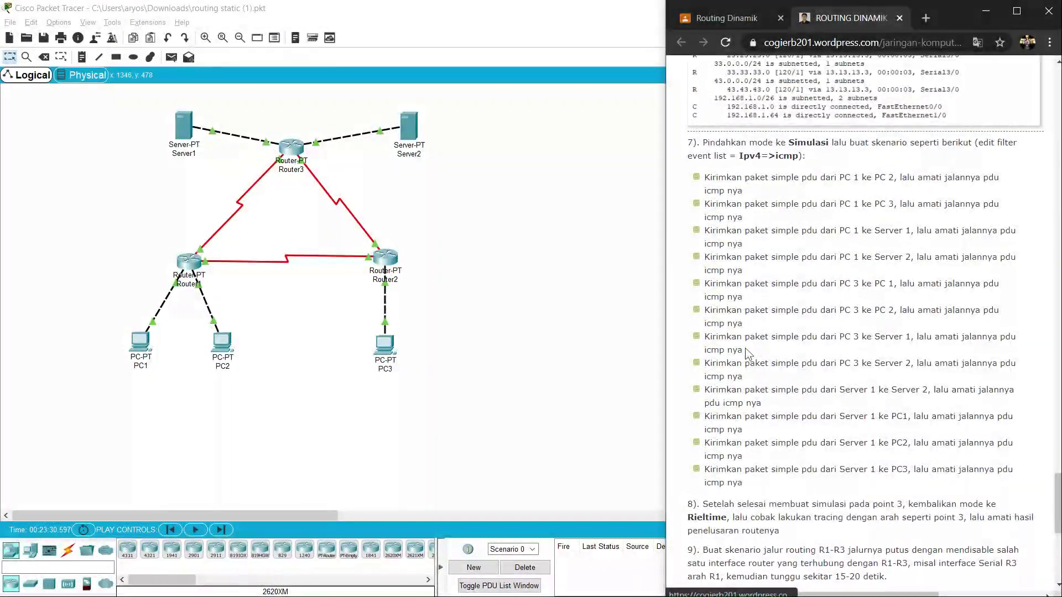
{"action": "scroll", "coordinate": [745, 354], "scroll_direction": "down", "scroll_amount": 4}
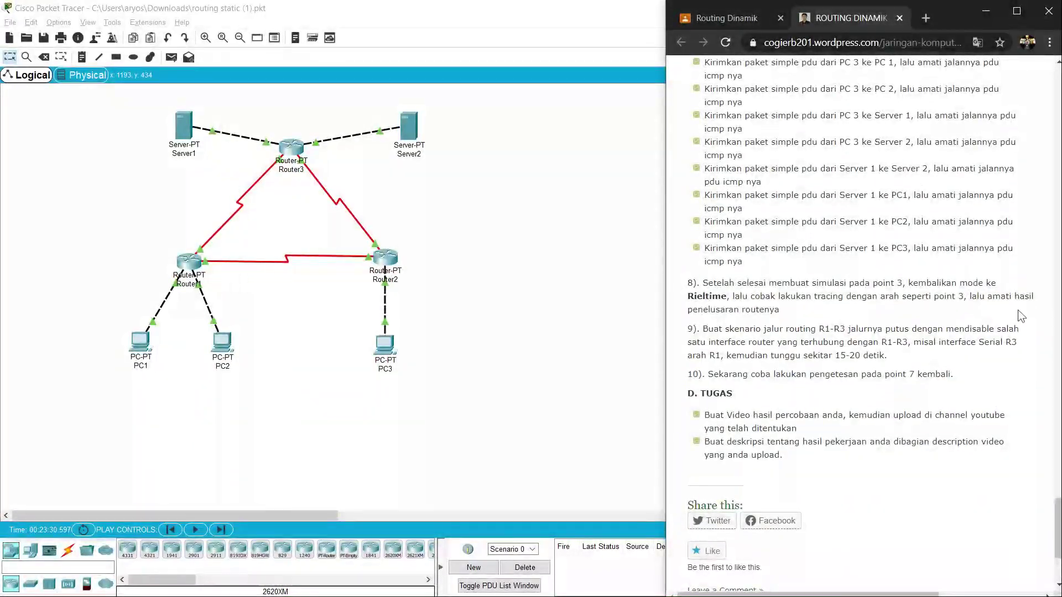
{"action": "left_click_drag", "start_coordinate": [1058, 528], "coordinate": [1059, 503]}
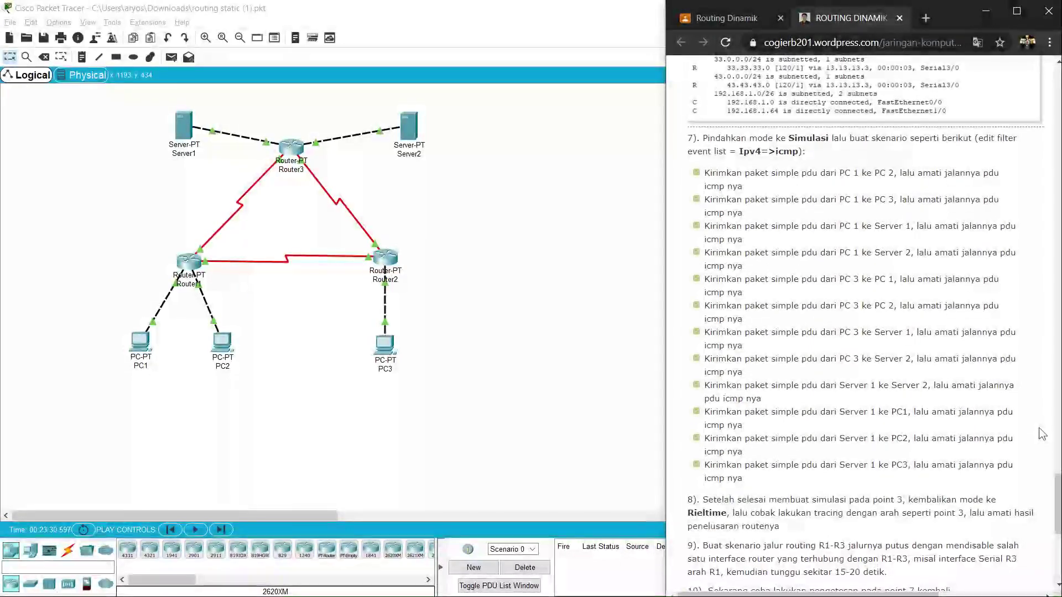
{"action": "left_click", "coordinate": [436, 330]}
{"action": "left_click", "coordinate": [968, 529]}
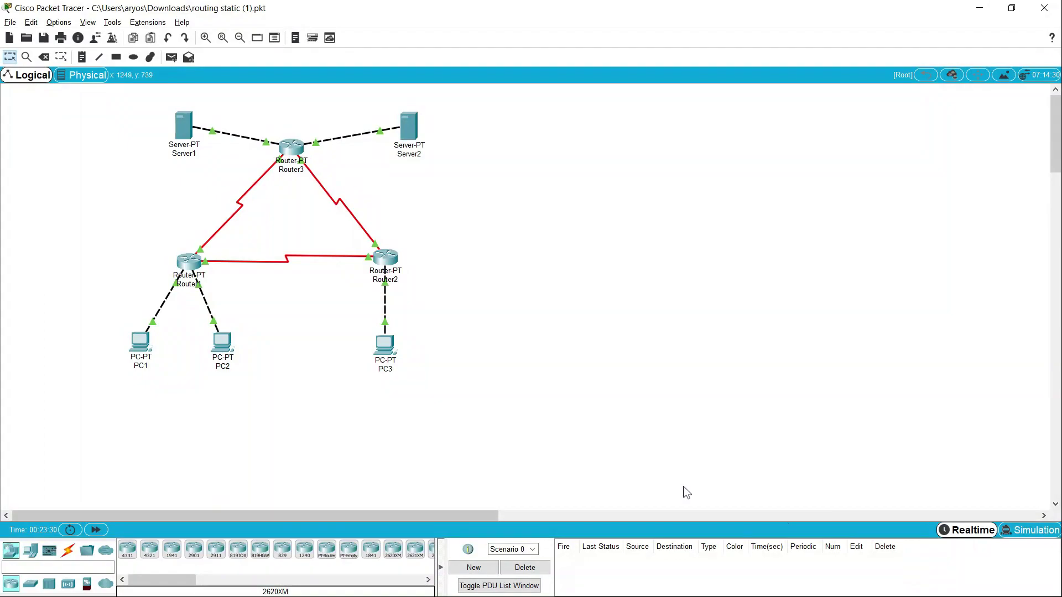
Open PC1's Command Prompt and trace the route to 192.168.1.62 with tracert
{"action": "left_click", "coordinate": [141, 341]}
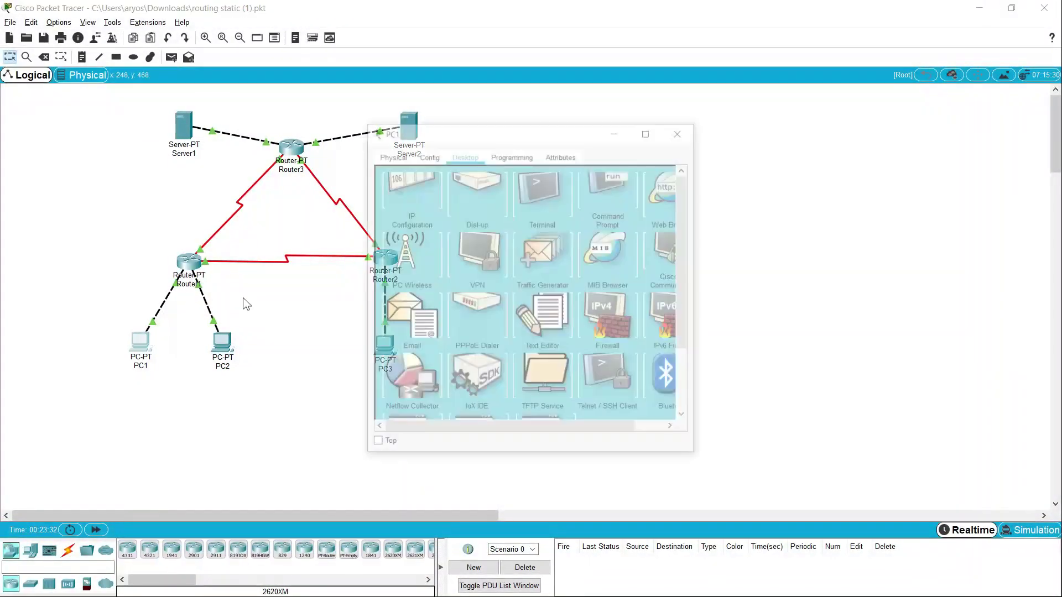
{"action": "left_click", "coordinate": [613, 195]}
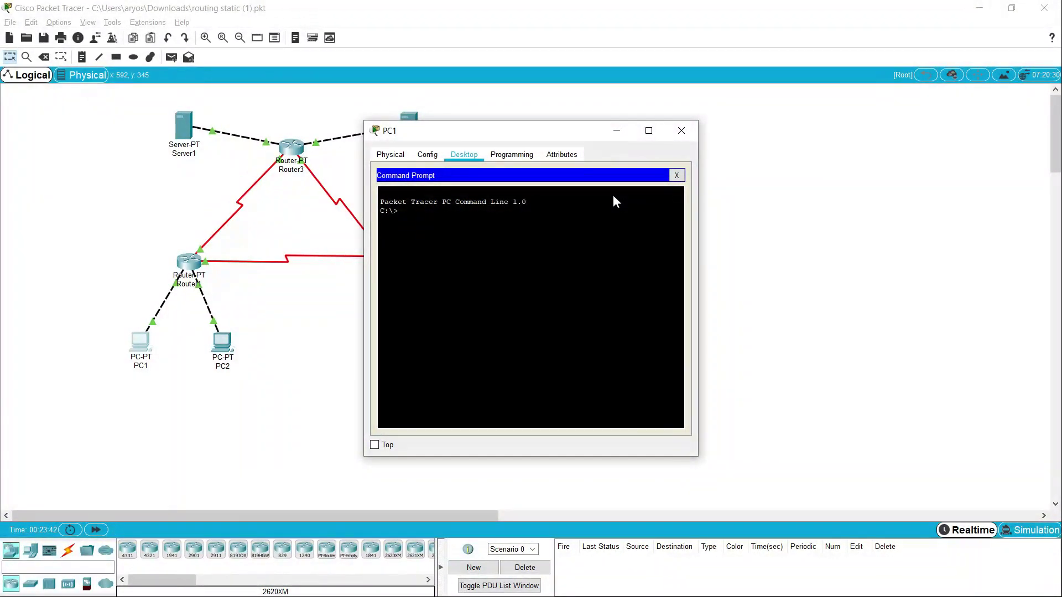
{"action": "type", "text": "TRA"}
{"action": "type", "text": "VERT"}
{"action": "type", "text": "cert 19"}
{"action": "type", "text": "2."}
{"action": "type", "text": "16"}
{"action": "type", "text": "8.1"}
{"action": "type", "text": "."}
{"action": "type", "text": "62"}
{"action": "key", "text": "Return"}
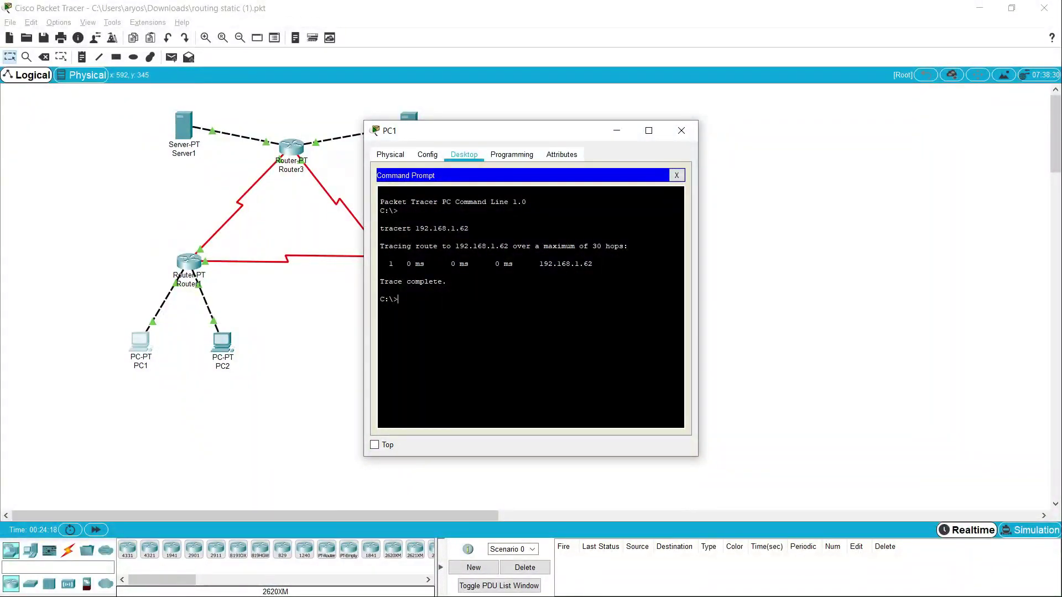
Trace the routes from PC1 to 192.168.1.253, 33.33.33.1 and 43.43.43.1 with tracert, and close PC1's window
{"action": "type", "text": "tracert 1902.168.1.253"}
{"action": "key", "text": "Return"}
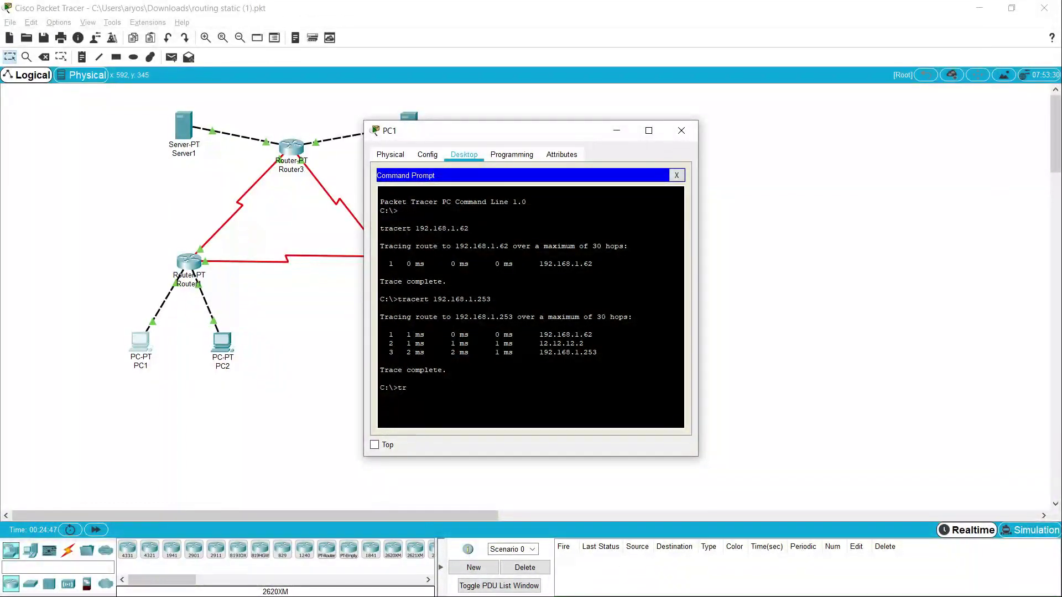
{"action": "type", "text": "cert 33.33.33.1"}
{"action": "key", "text": "Return"}
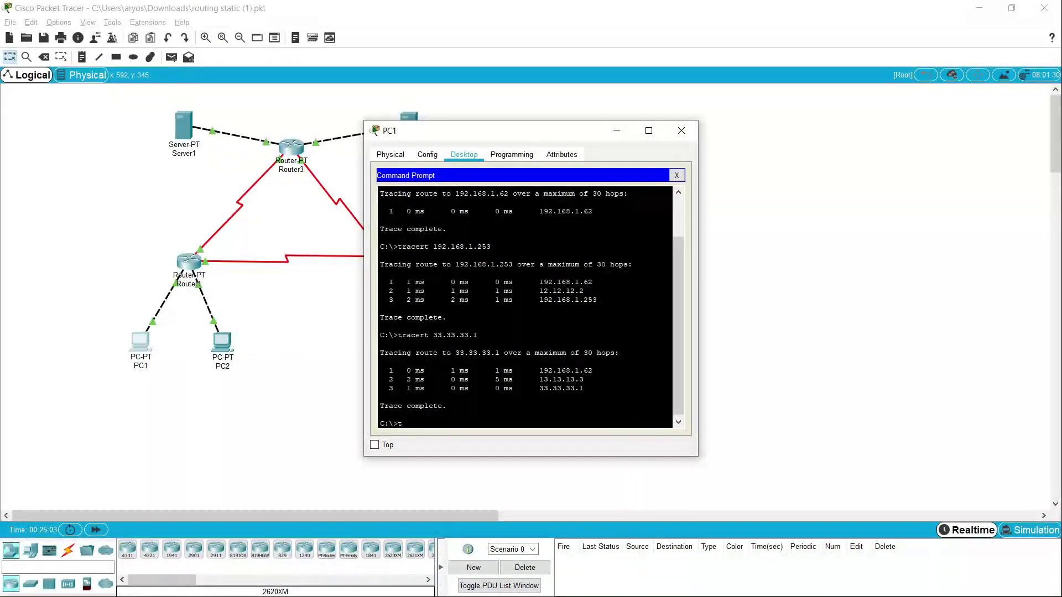
{"action": "type", "text": "cert"}
{"action": "type", "text": "43.43.43.1"}
{"action": "key", "text": "Return"}
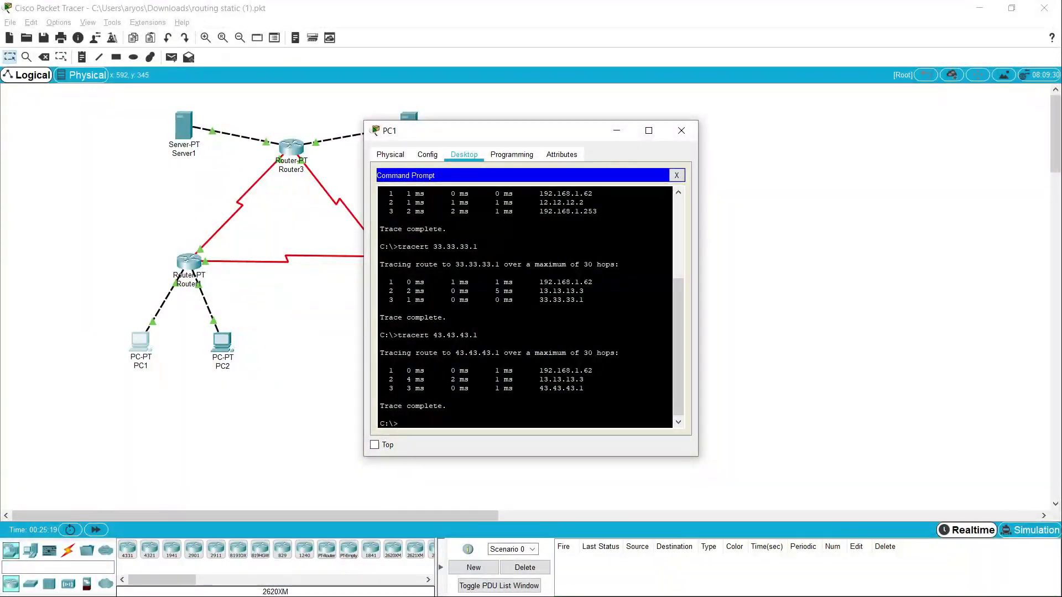
{"action": "left_click", "coordinate": [680, 131]}
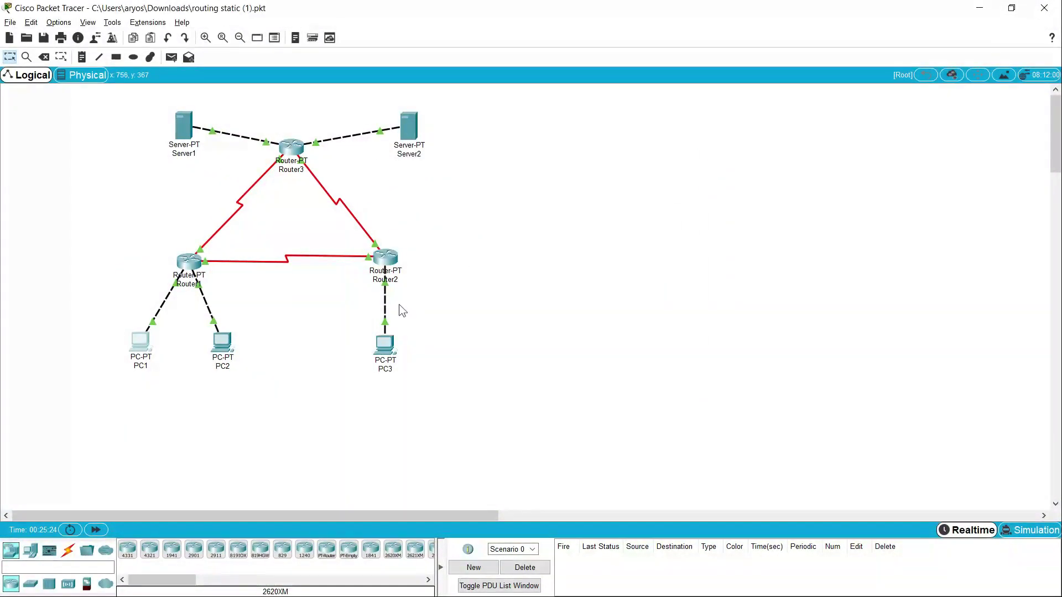
Open PC3's Command Prompt and trace the routes to 192.168.1.1 and 192.168.1.62 with tracert
{"action": "left_click", "coordinate": [386, 348]}
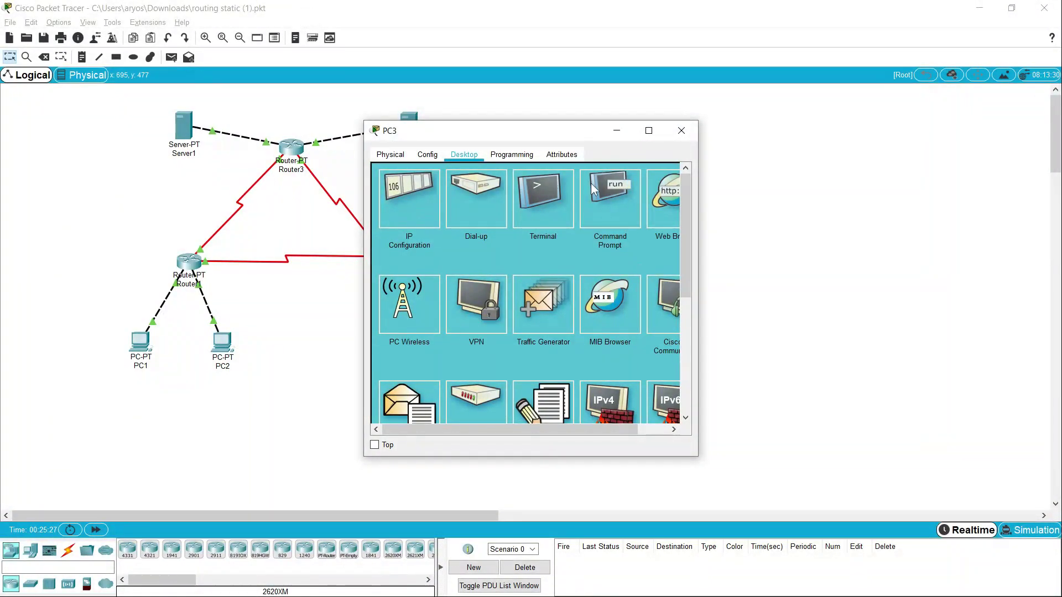
{"action": "left_click", "coordinate": [610, 188]}
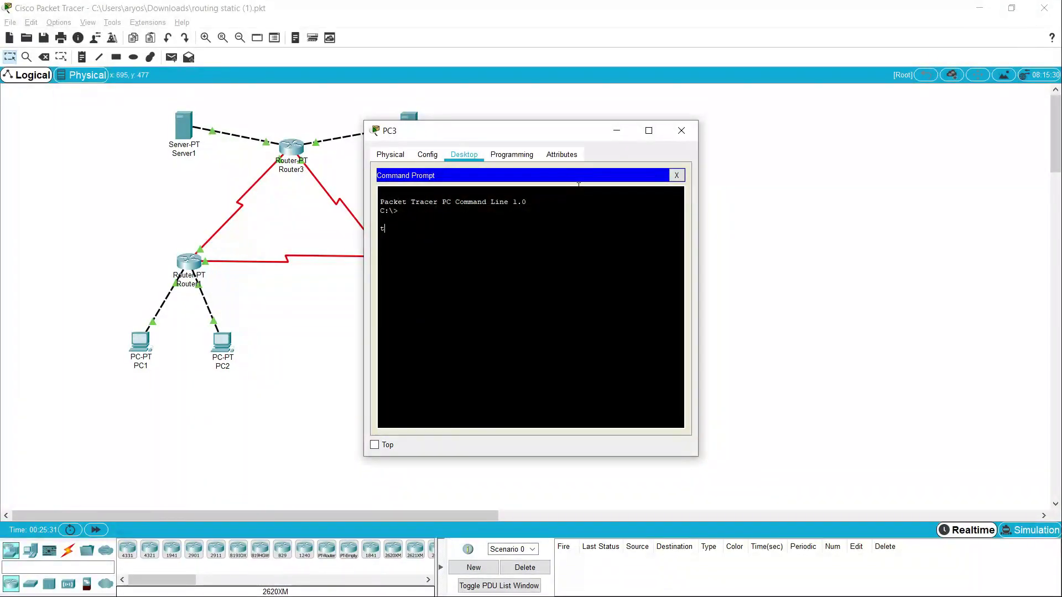
{"action": "type", "text": "tracert 192.168.1.1"}
{"action": "key", "text": "Return"}
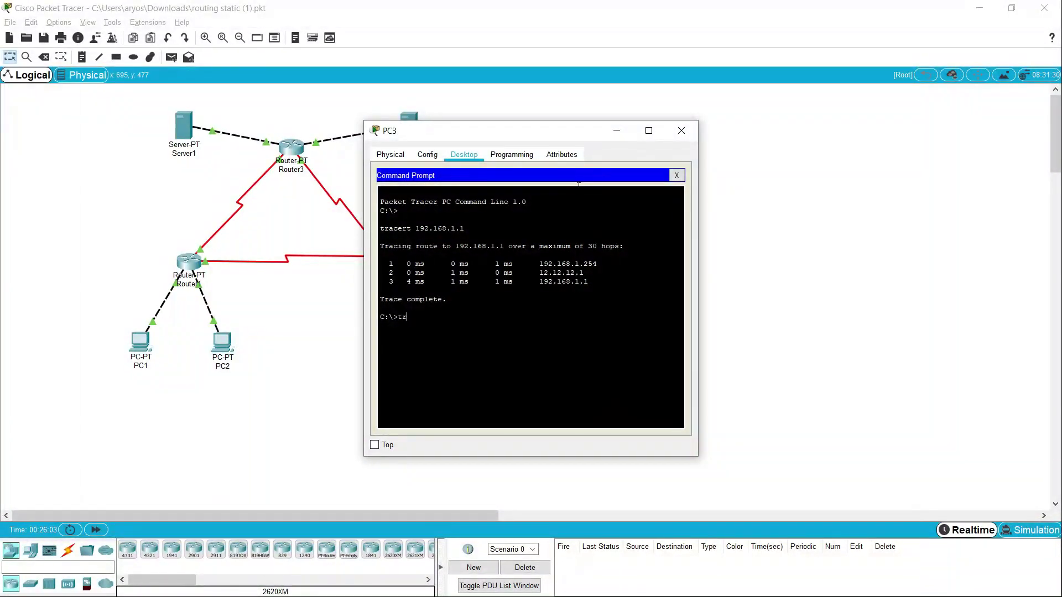
{"action": "type", "text": "cert 192.168.1.62"}
{"action": "key", "text": "Return"}
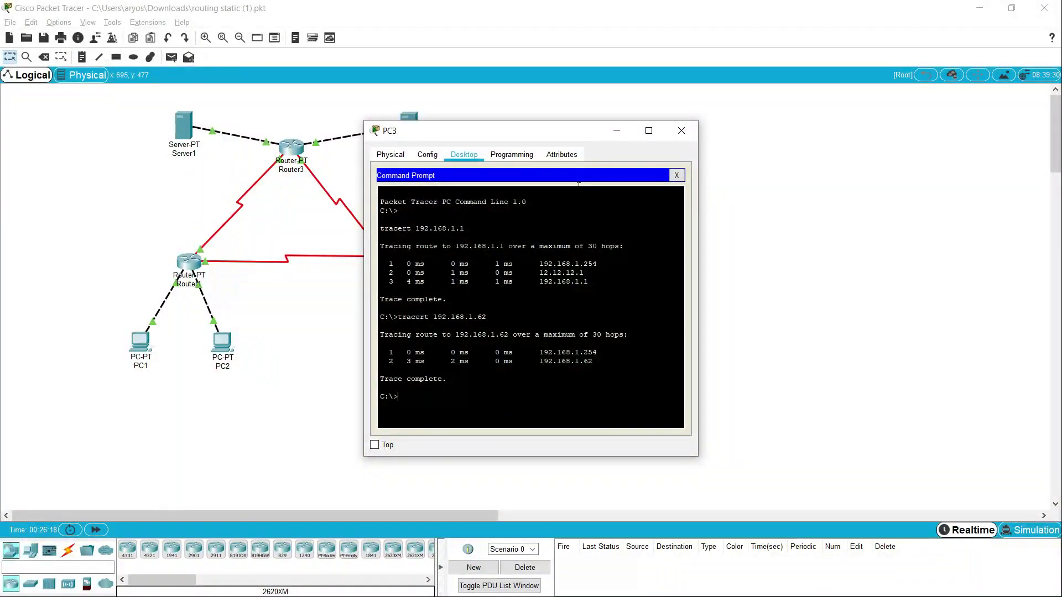
Trace the routes from PC3 to 33.33.33.1 and 43.43.43.1 with tracert, and close PC3's window
{"action": "type", "text": "tracert 33.33.33.1"}
{"action": "key", "text": "Return"}
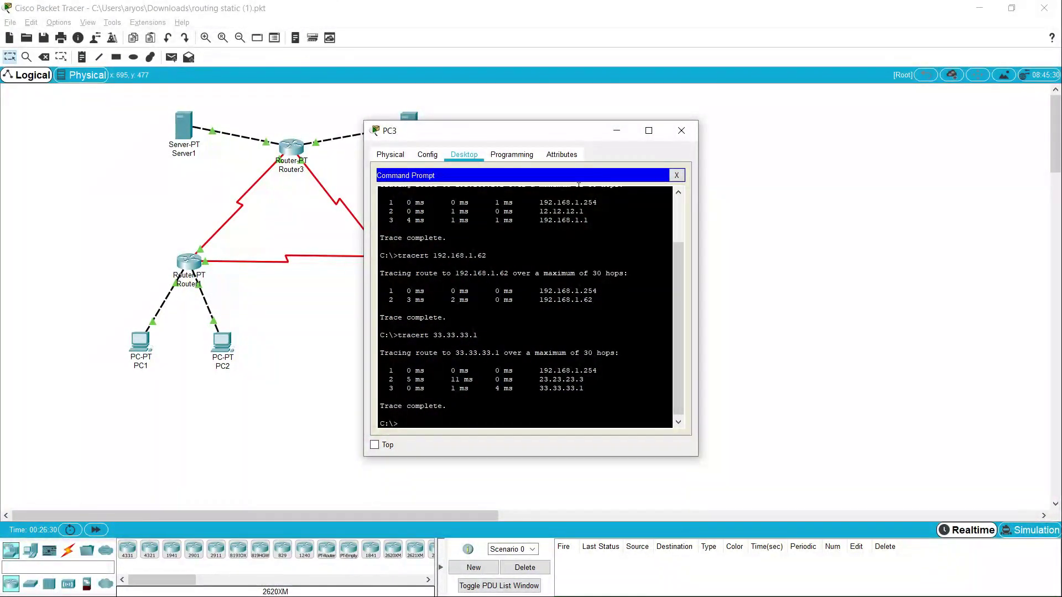
{"action": "type", "text": "tracert 43.43.43.1"}
{"action": "key", "text": "Return"}
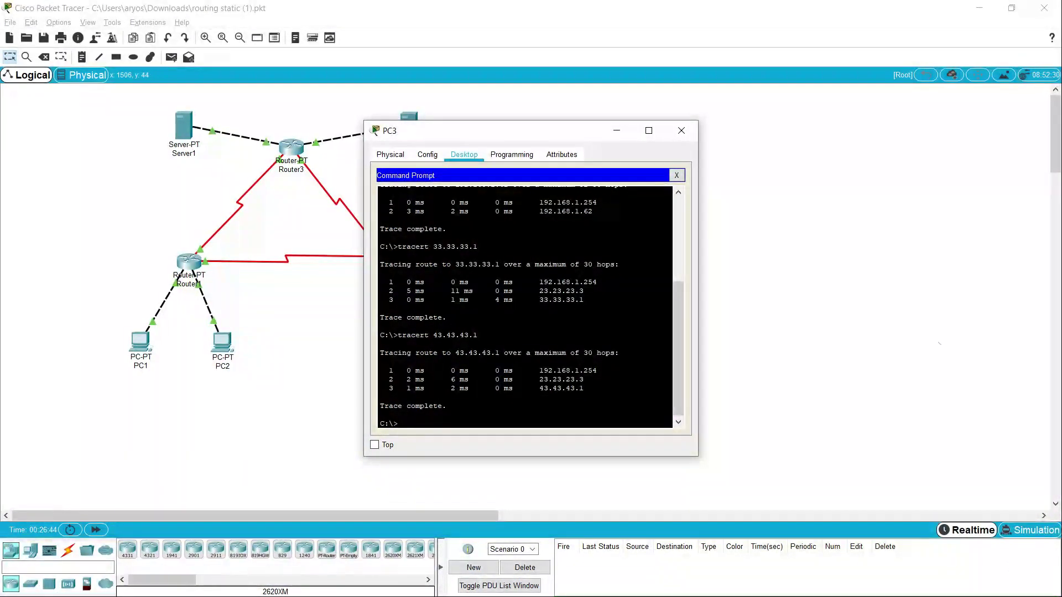
{"action": "left_click", "coordinate": [681, 130]}
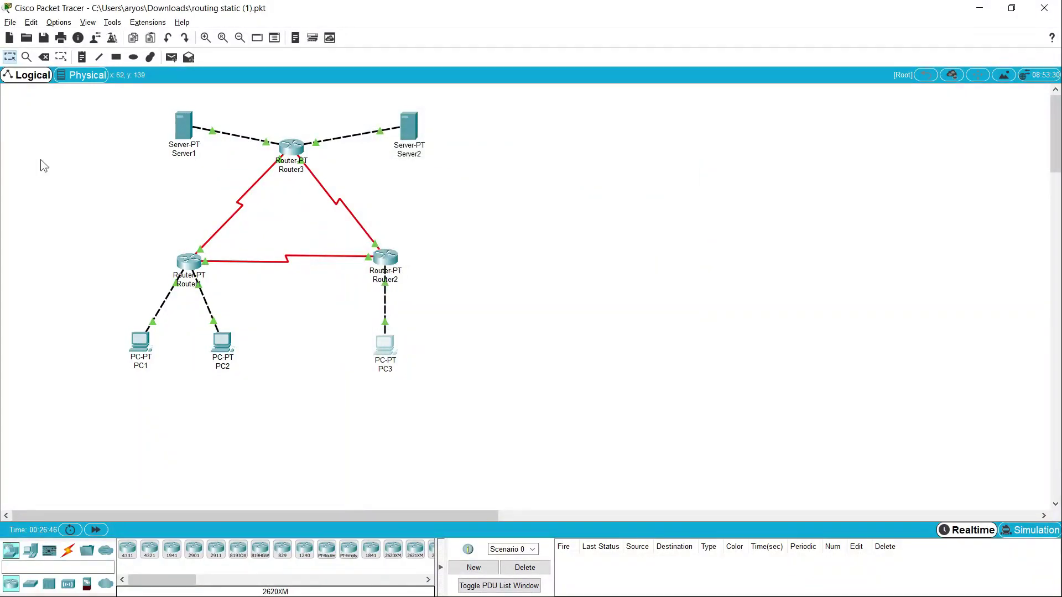
Open Server1's Command Prompt and trace the route to 43.43.43.1 with tracert
{"action": "left_click", "coordinate": [181, 122]}
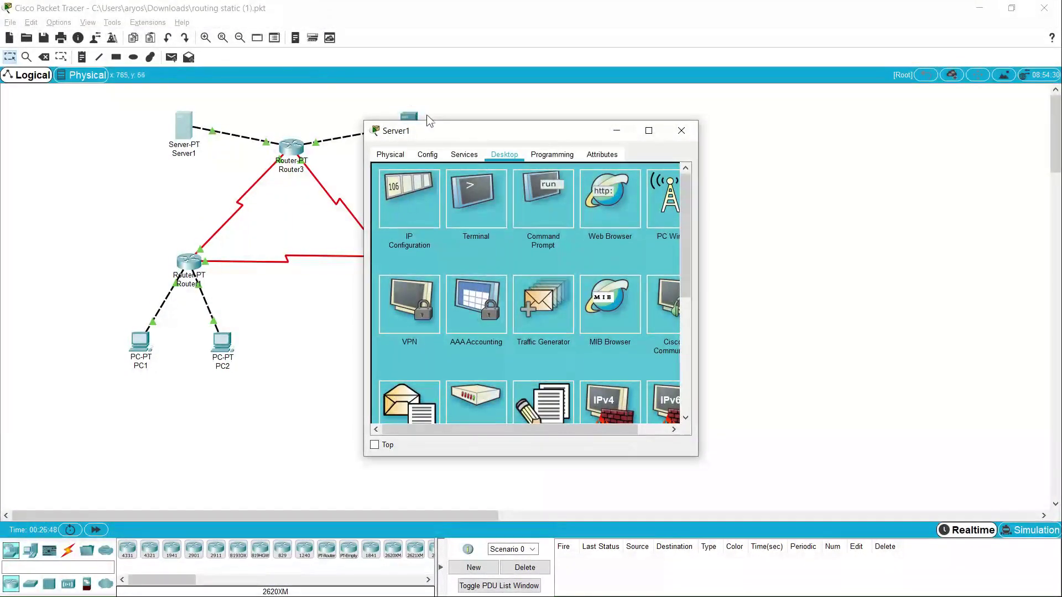
{"action": "left_click", "coordinate": [557, 190]}
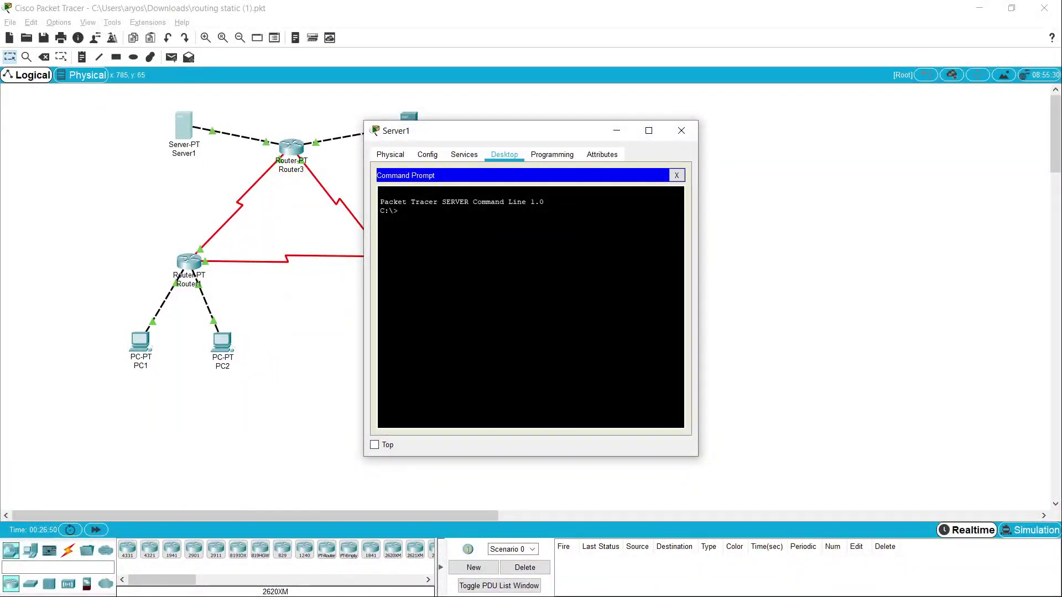
{"action": "type", "text": "trac"}
{"action": "type", "text": "68"}
{"action": "type", "text": ".1"}
{"action": "key", "text": "BackSpace"}
{"action": "key", "text": "BackSpace"}
{"action": "key", "text": "BackSpace"}
{"action": "key", "text": "BackSpace"}
{"action": "key", "text": "BackSpace"}
{"action": "key", "text": "BackSpace"}
{"action": "type", "text": "43.43.43.1"}
{"action": "key", "text": "Return"}
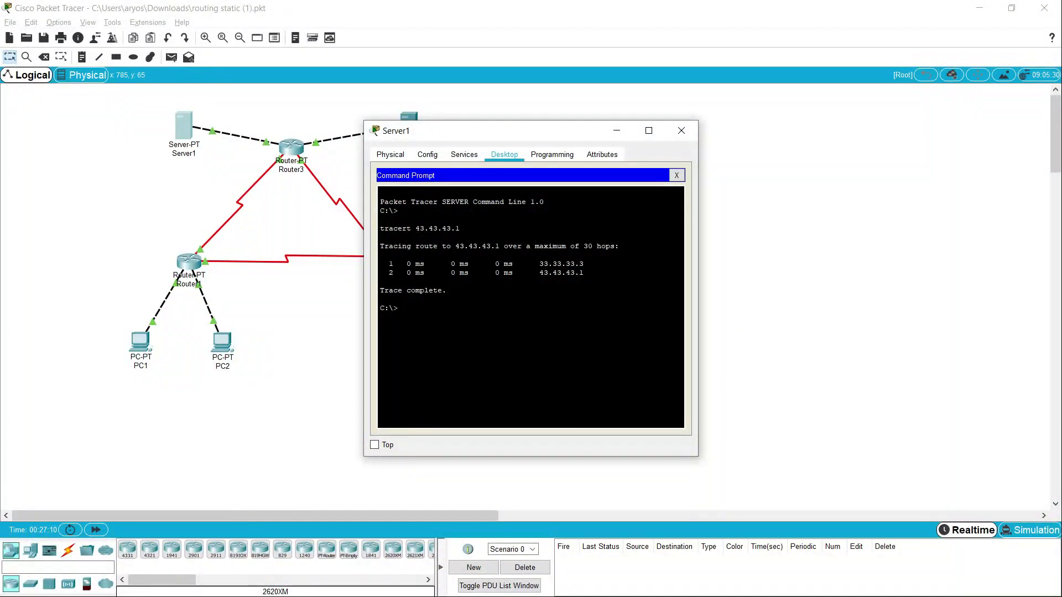
Trace the routes from Server1 to 192.168.1.1, 192.168.1.62 and 192.168.1.253 with tracert, and close Server1's window
{"action": "type", "text": "tracert"}
{"action": "type", "text": "192.168.1.1"}
{"action": "key", "text": "Return"}
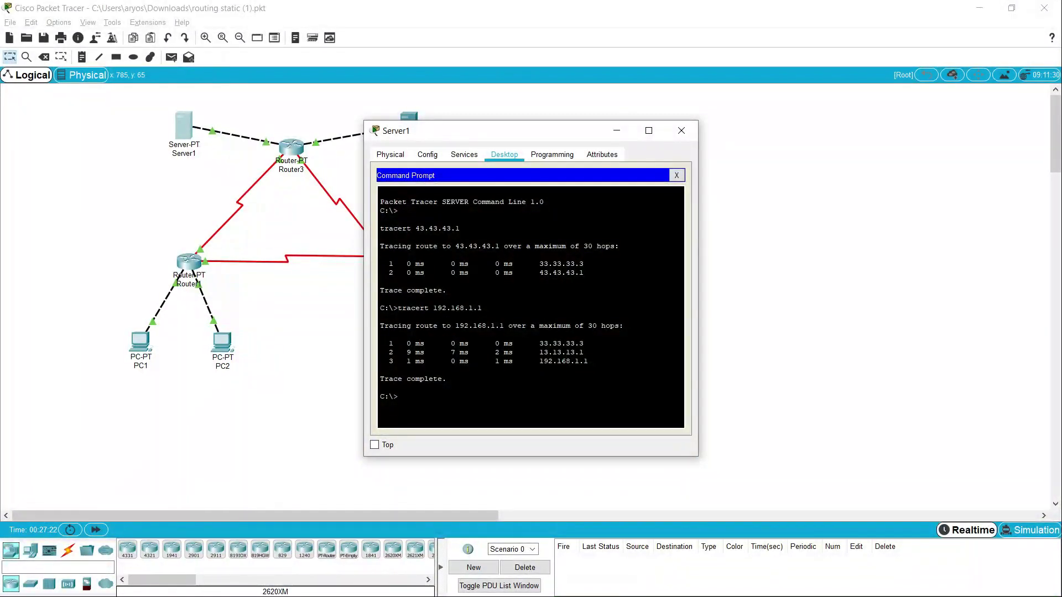
{"action": "type", "text": "tracert 192.1"}
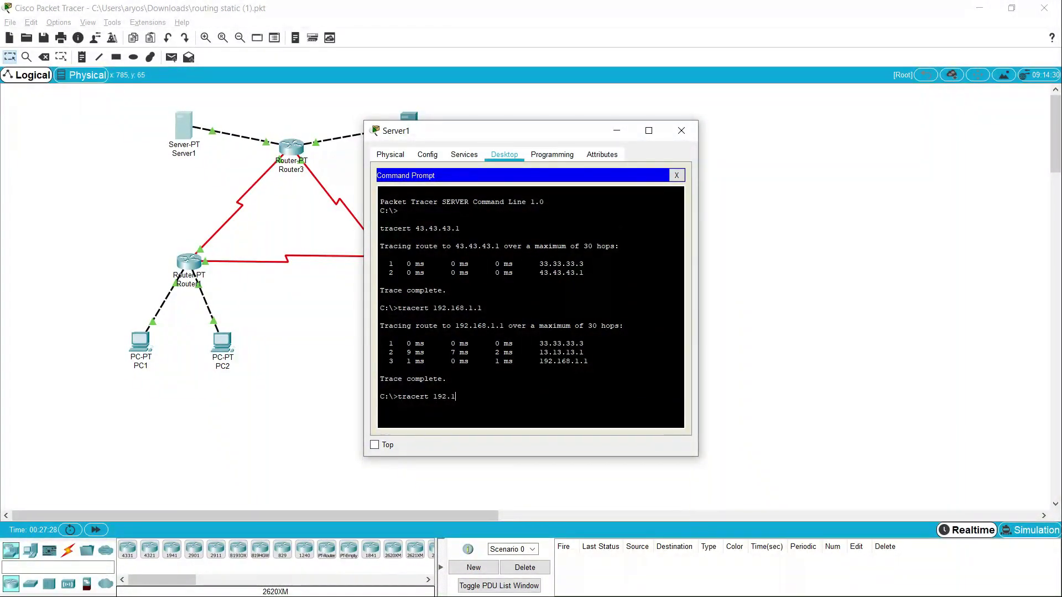
{"action": "type", "text": "68.1.62"}
{"action": "key", "text": "Return"}
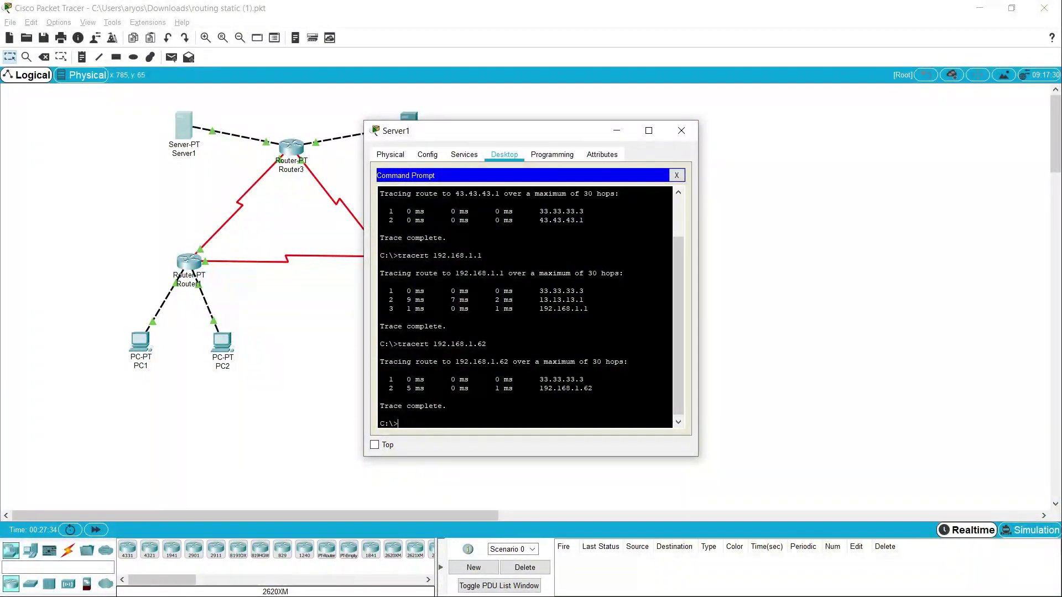
{"action": "type", "text": "tracert 192.168.1.253"}
{"action": "key", "text": "Return"}
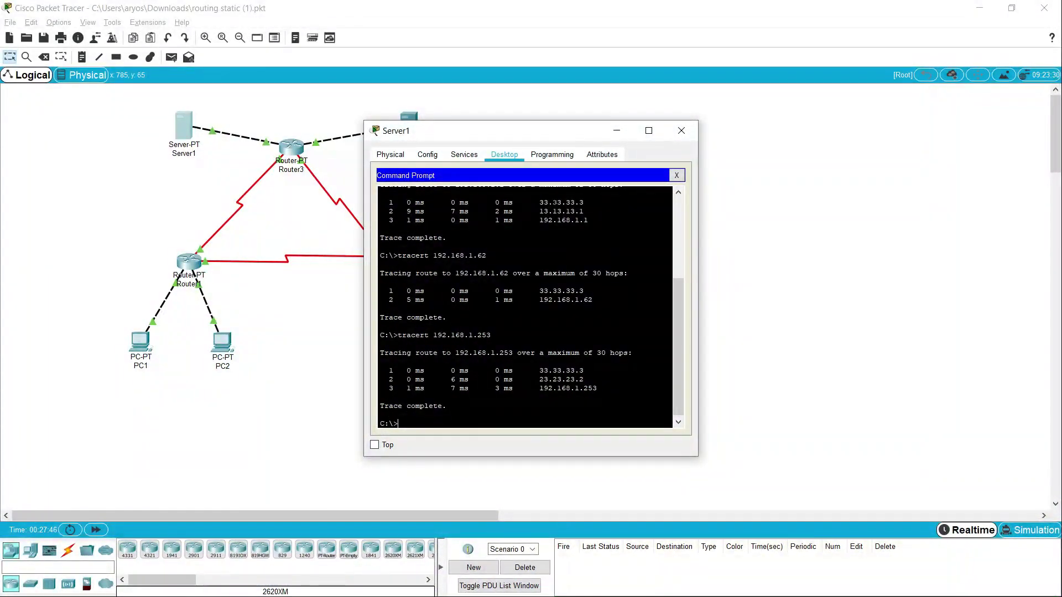
{"action": "left_click", "coordinate": [681, 131]}
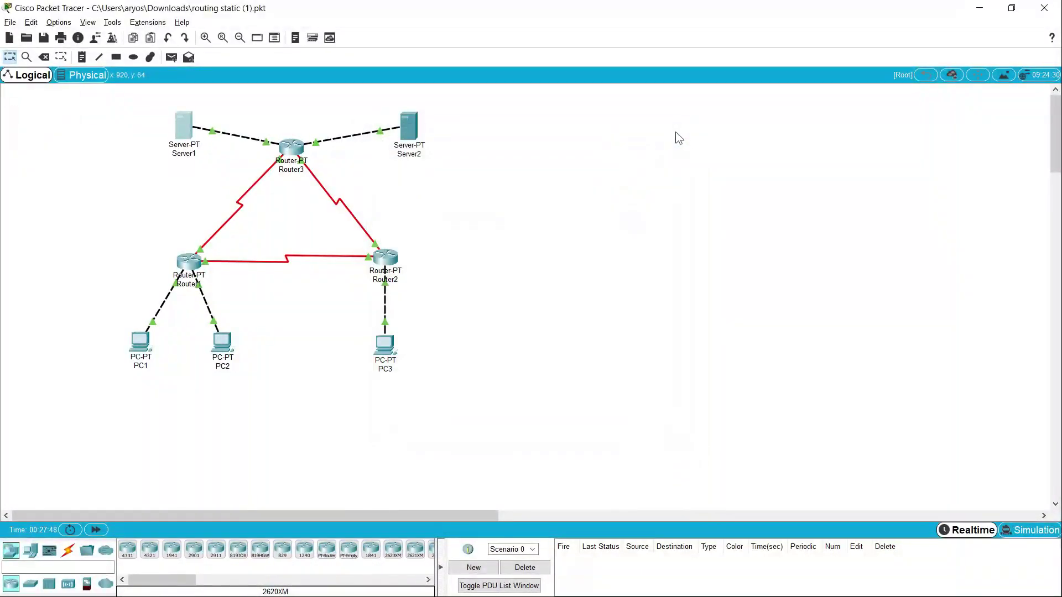
Switch to the browser tutorial, review instructions 7 to 10 including the R1-R3 link failure scenario, and return to Packet Tracer
{"action": "key", "text": "alt+Tab"}
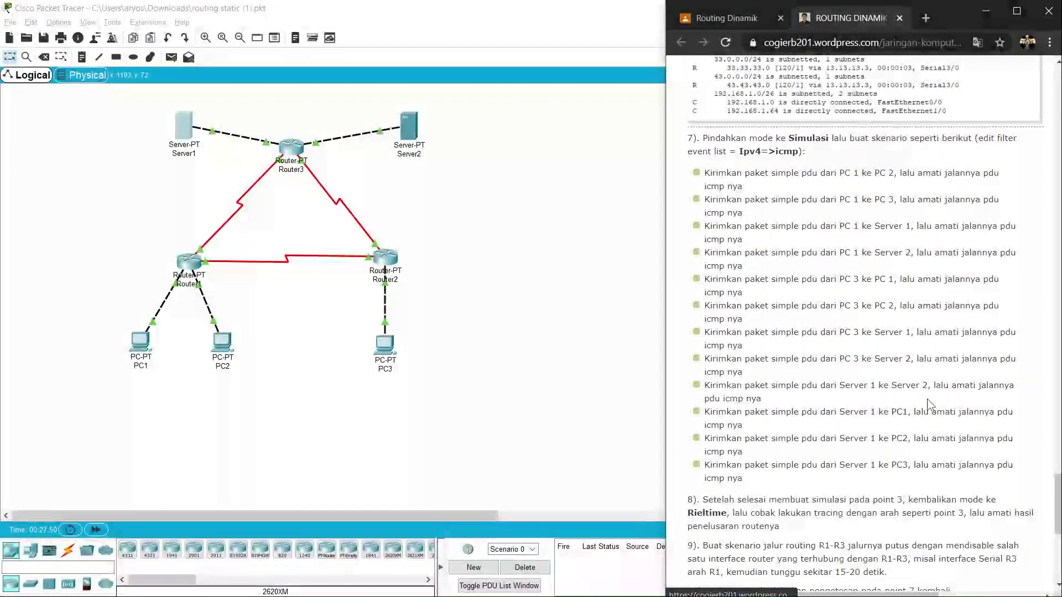
{"action": "left_click_drag", "start_coordinate": [1057, 491], "coordinate": [1057, 508]}
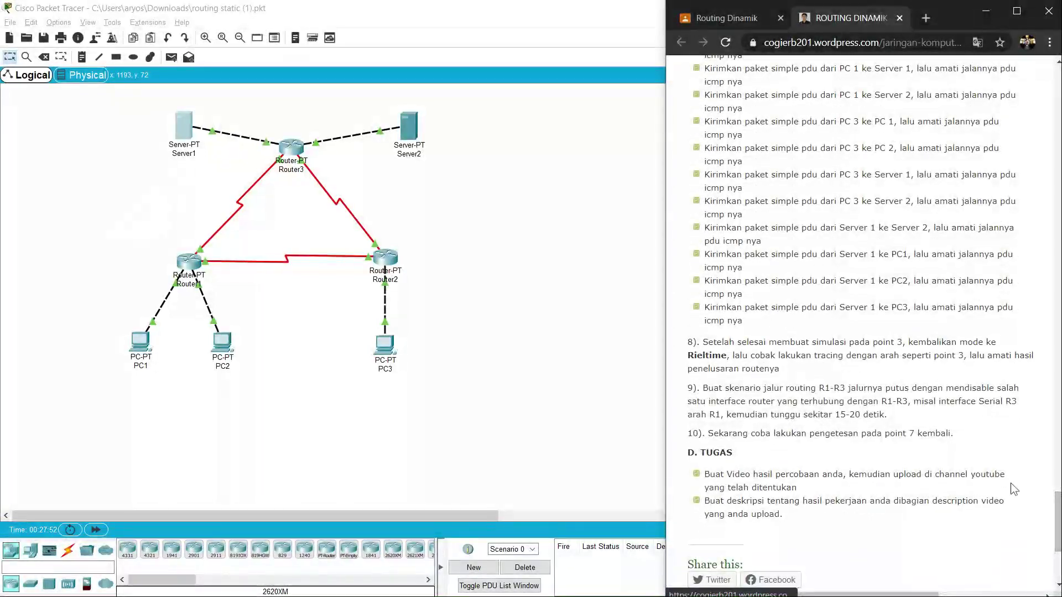
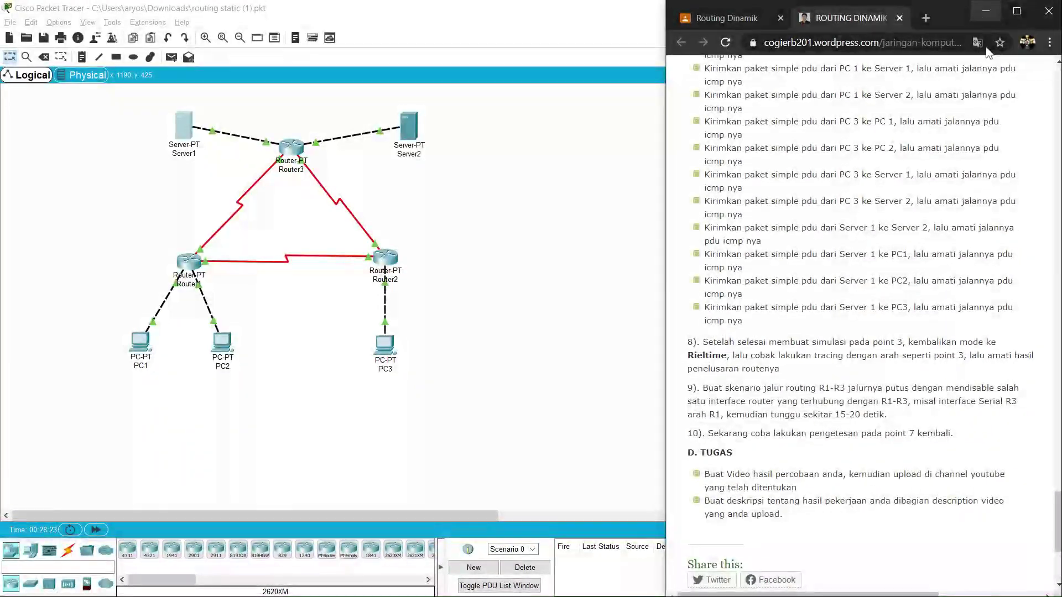
{"action": "scroll", "coordinate": [863, 310], "scroll_direction": "up", "scroll_amount": 2}
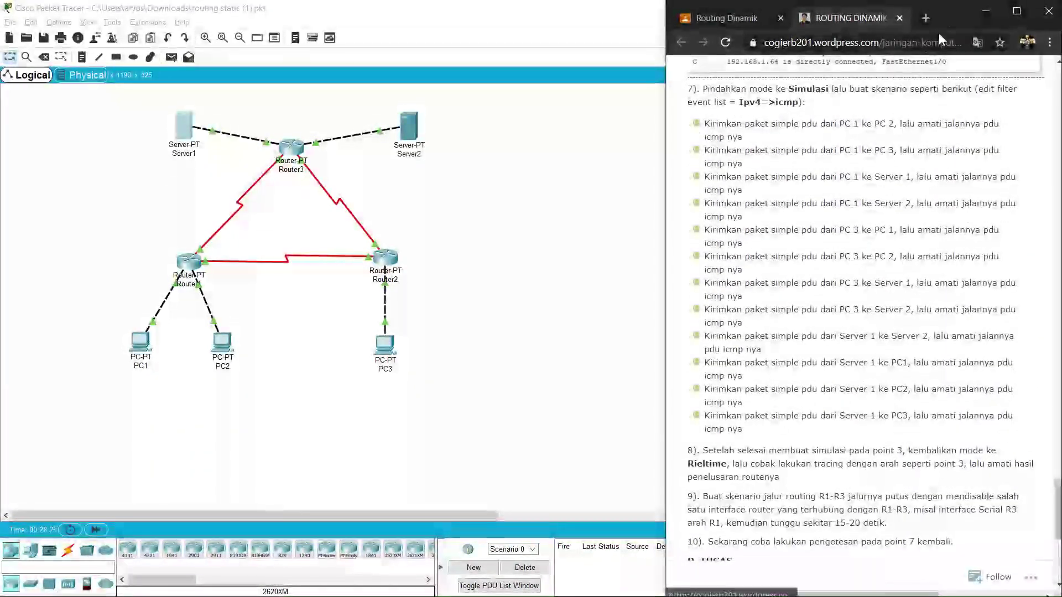
{"action": "left_click", "coordinate": [985, 11]}
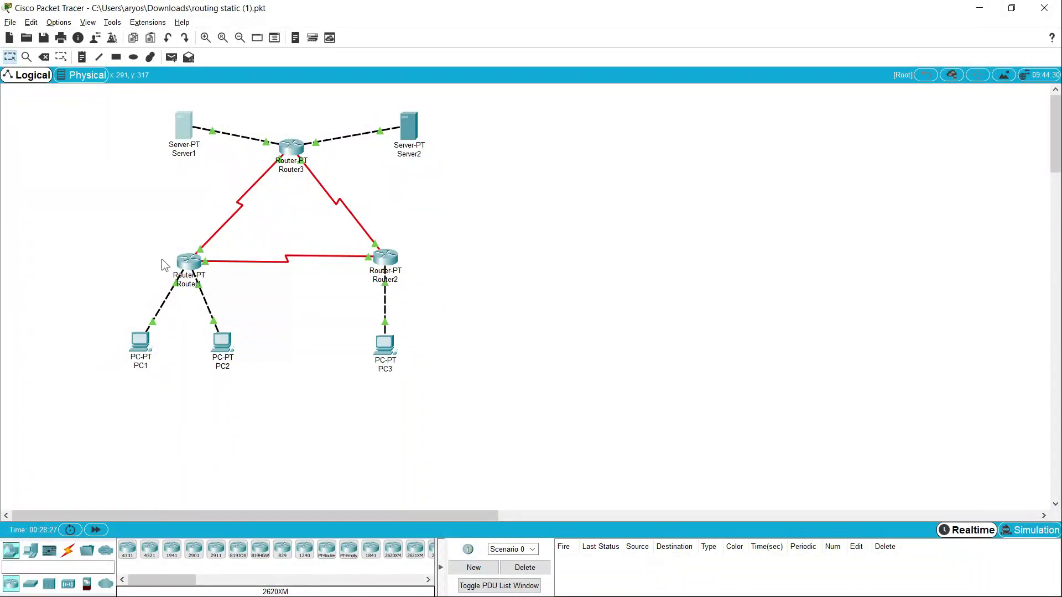
Turn off the port status of Router1's Serial3/0 interface and close the router's window
{"action": "left_click", "coordinate": [188, 268]}
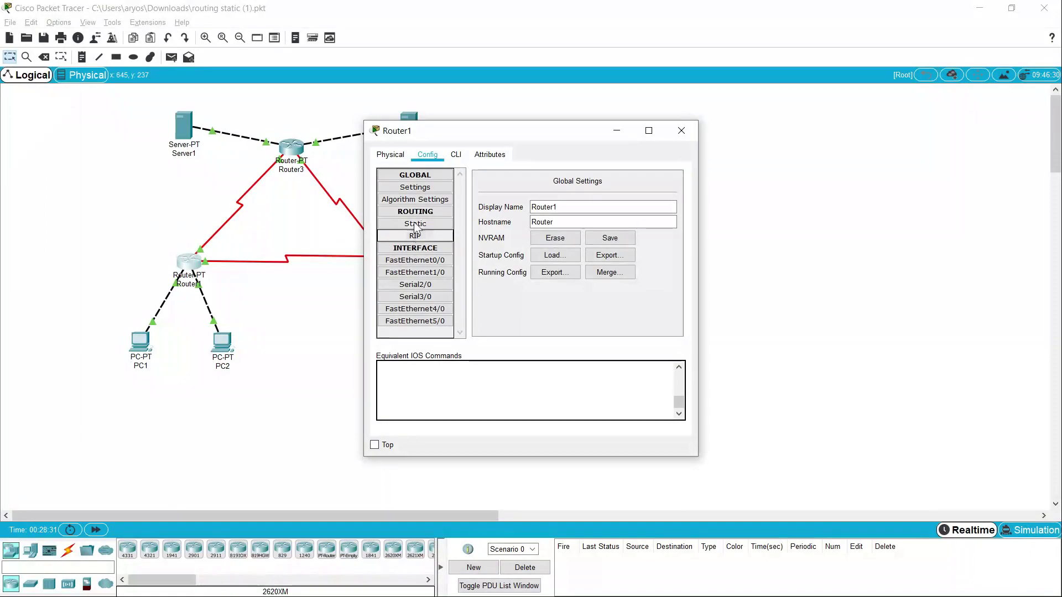
{"action": "left_click", "coordinate": [427, 302]}
{"action": "left_click", "coordinate": [664, 185]}
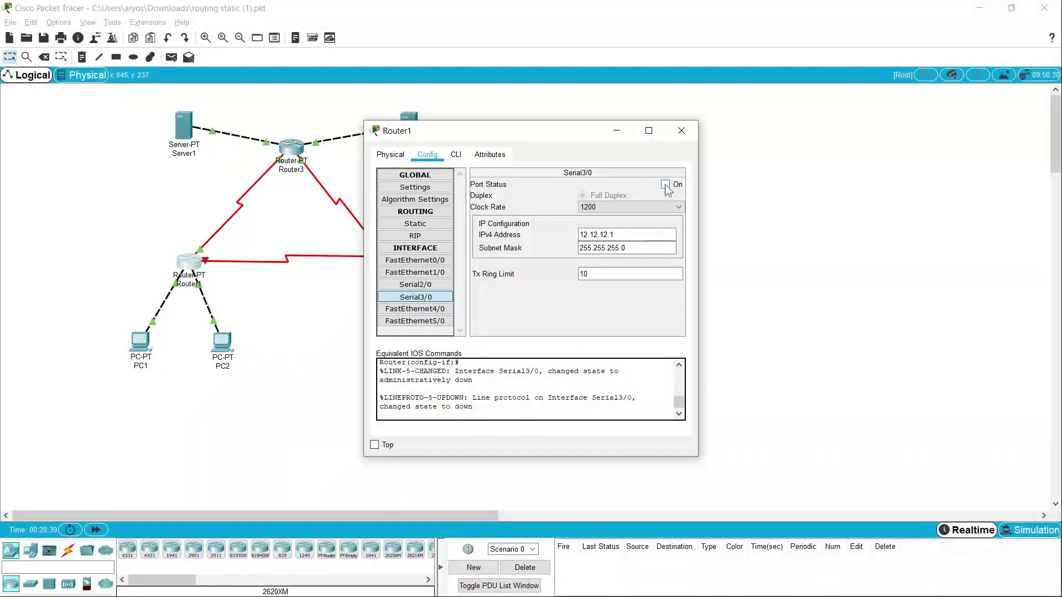
{"action": "left_click", "coordinate": [684, 136]}
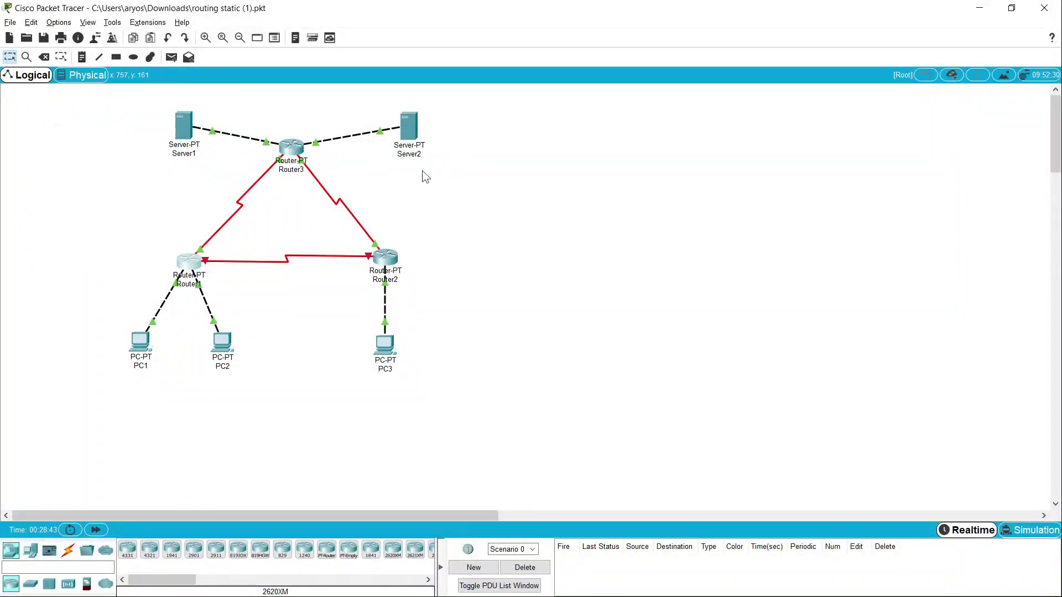
Turn Router1's Serial3/0 interface back on, turn off its Serial2/0 interface, and close the router's window
{"action": "left_click", "coordinate": [194, 265]}
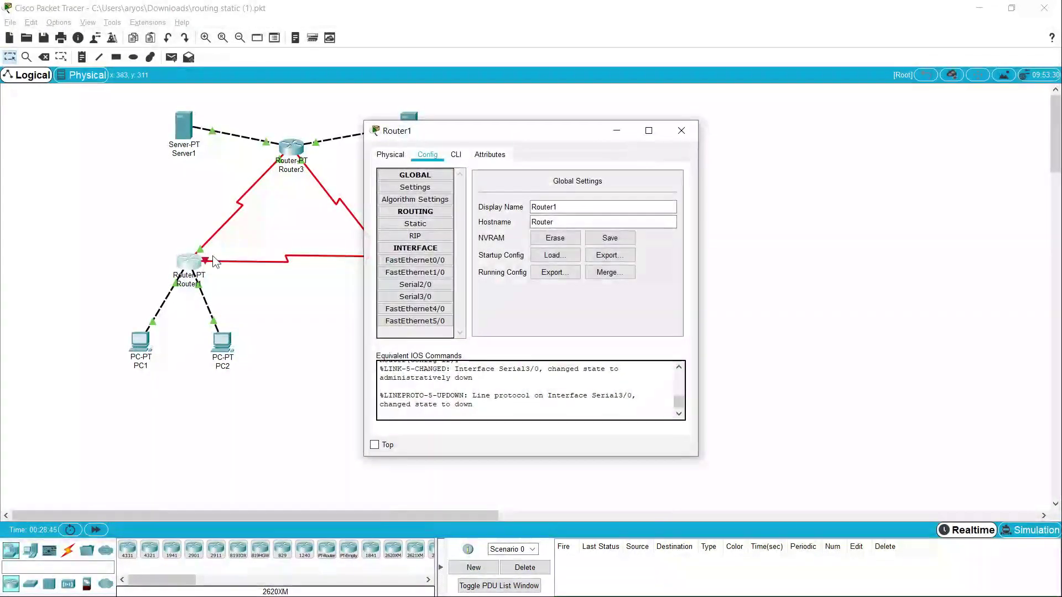
{"action": "left_click", "coordinate": [414, 297]}
{"action": "left_click", "coordinate": [665, 184]}
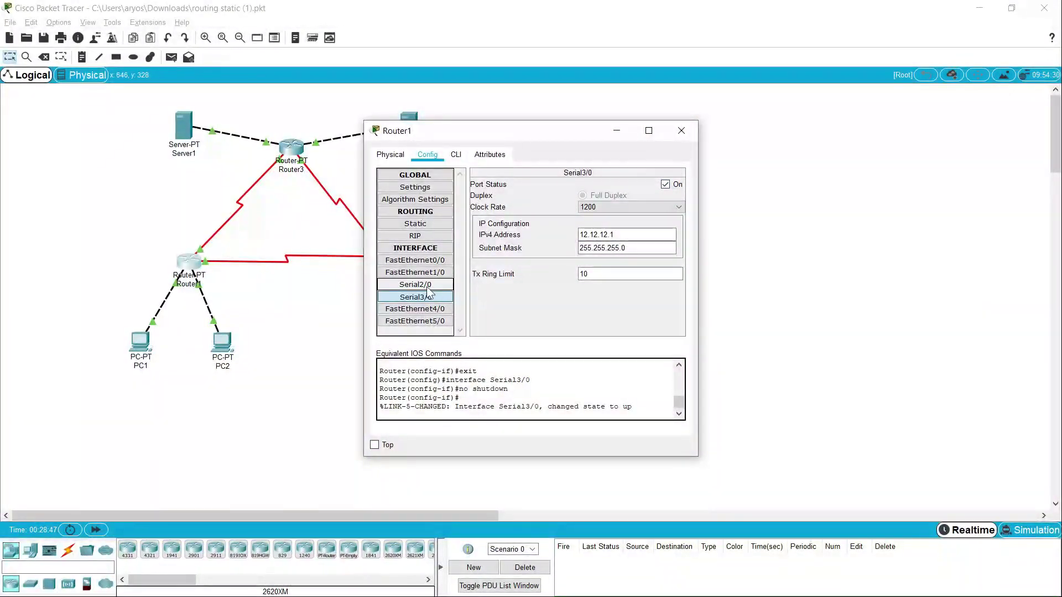
{"action": "left_click", "coordinate": [420, 284]}
{"action": "left_click", "coordinate": [666, 184]}
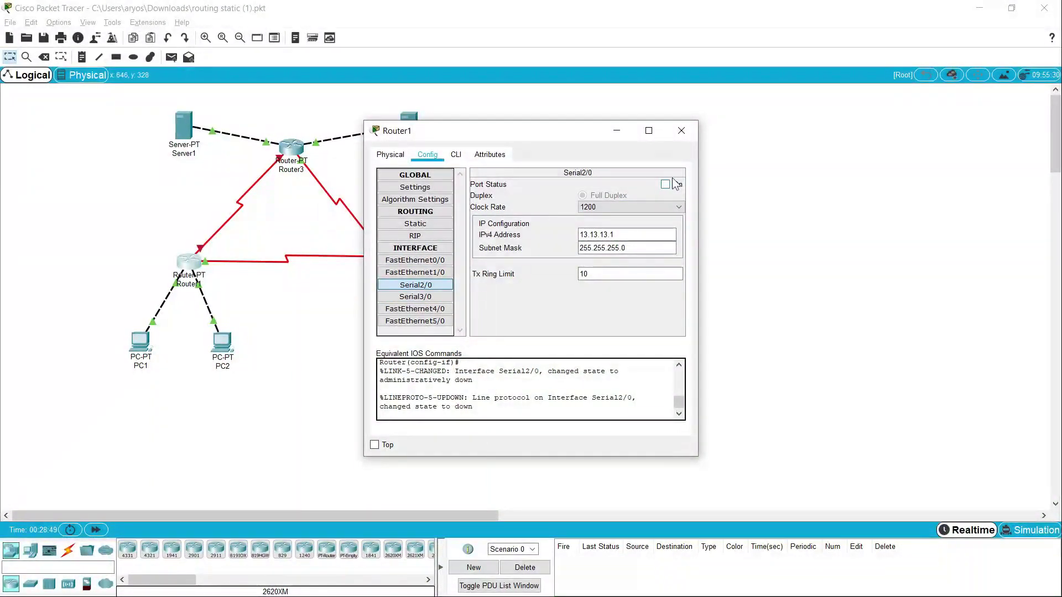
{"action": "left_click", "coordinate": [684, 132]}
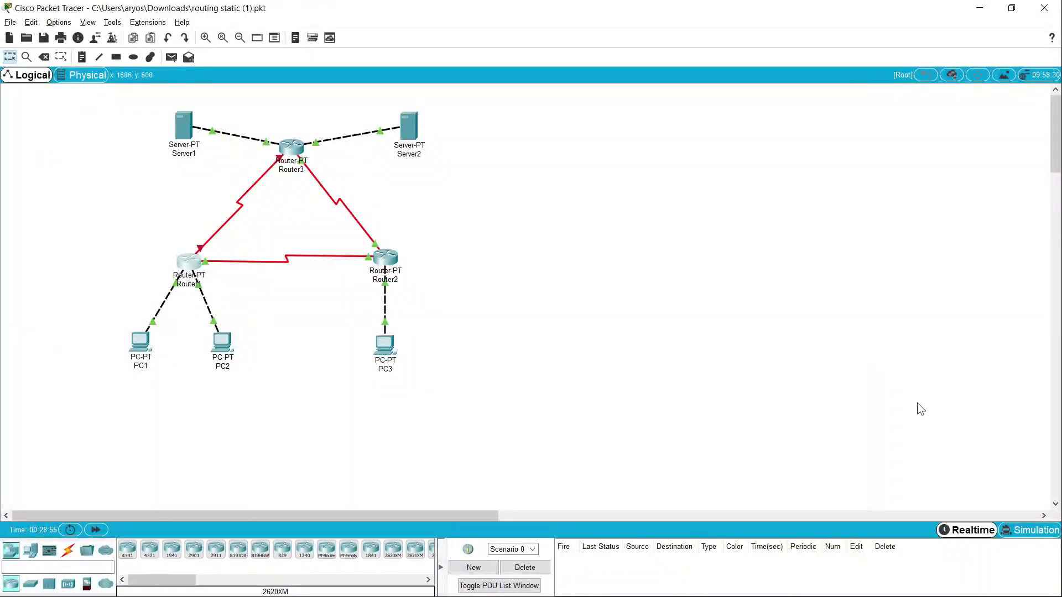
In Simulation mode, create a simple PDU from PC1 to Server1 and step it forward until it reaches Server1
{"action": "left_click", "coordinate": [1036, 530]}
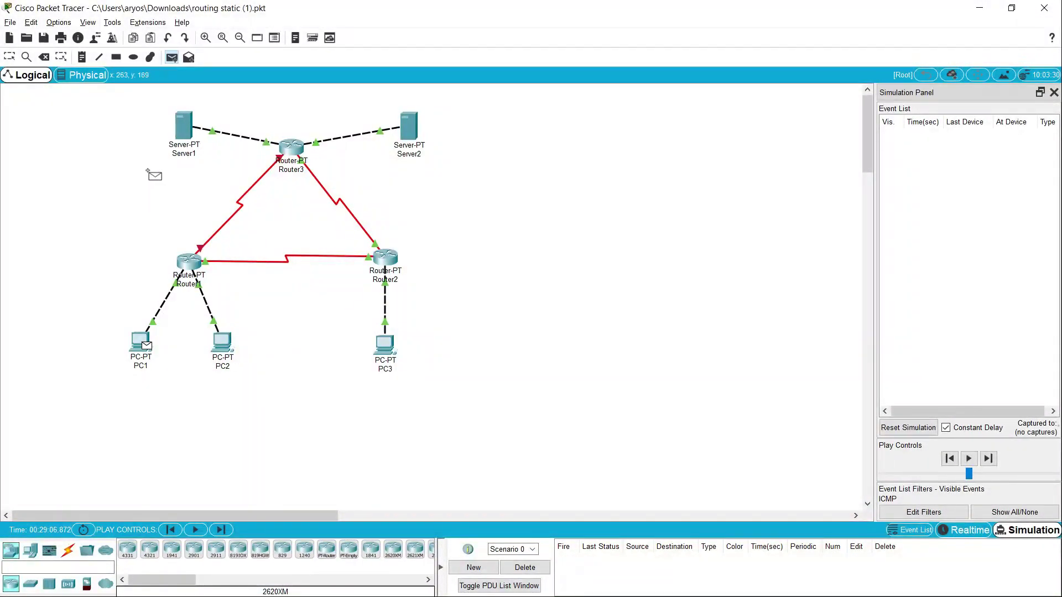
{"action": "left_click", "coordinate": [183, 132]}
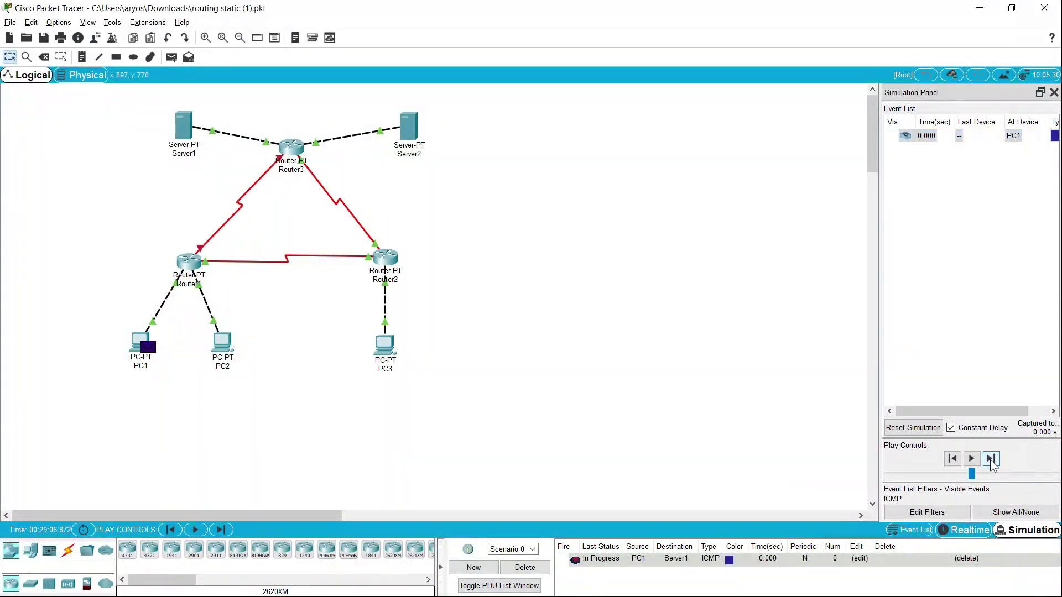
{"action": "left_click", "coordinate": [991, 459]}
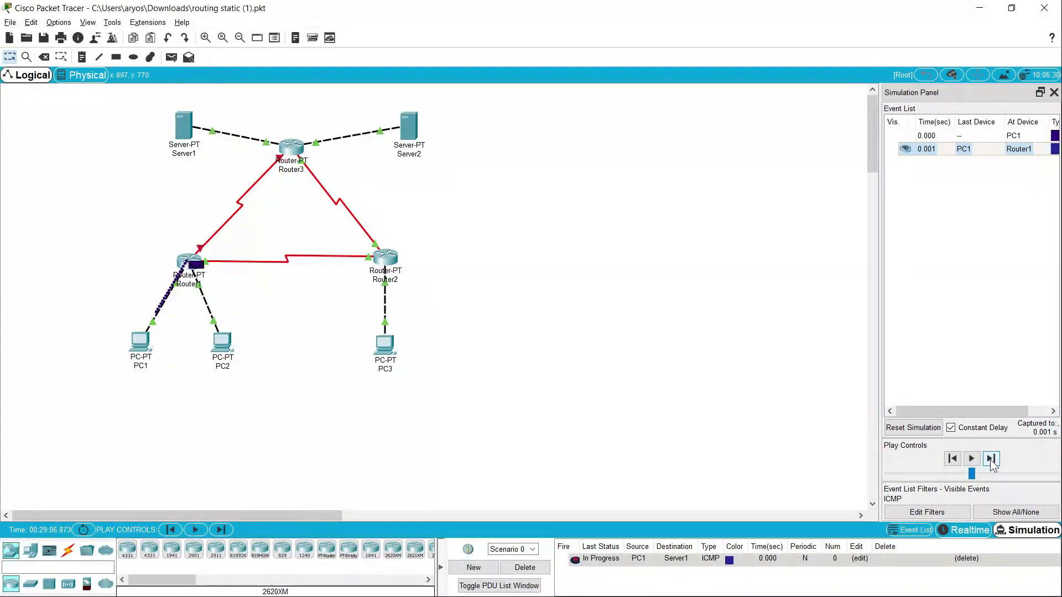
{"action": "left_click", "coordinate": [990, 459]}
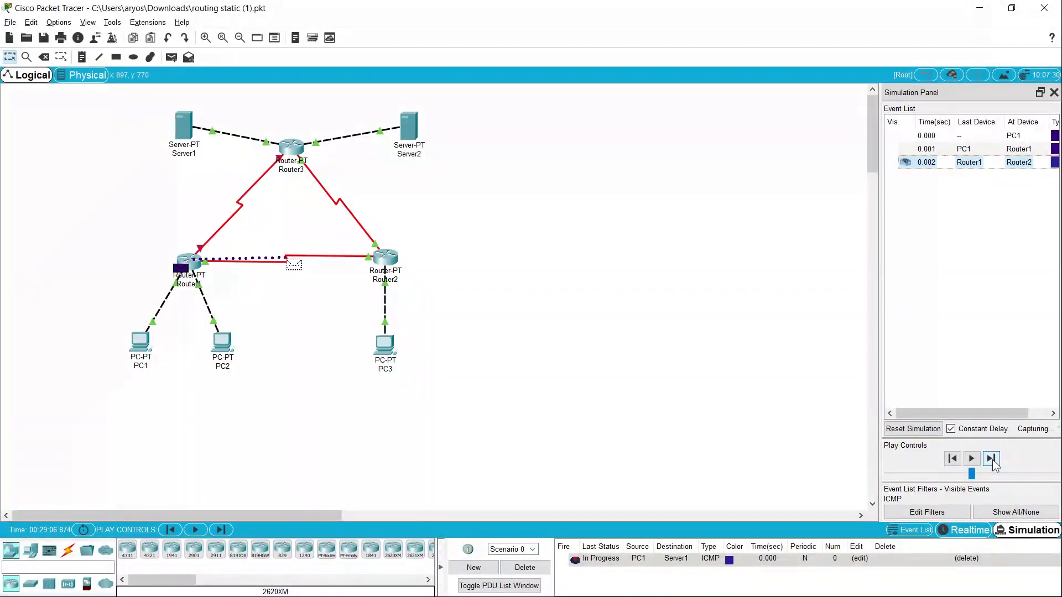
{"action": "left_click", "coordinate": [990, 459]}
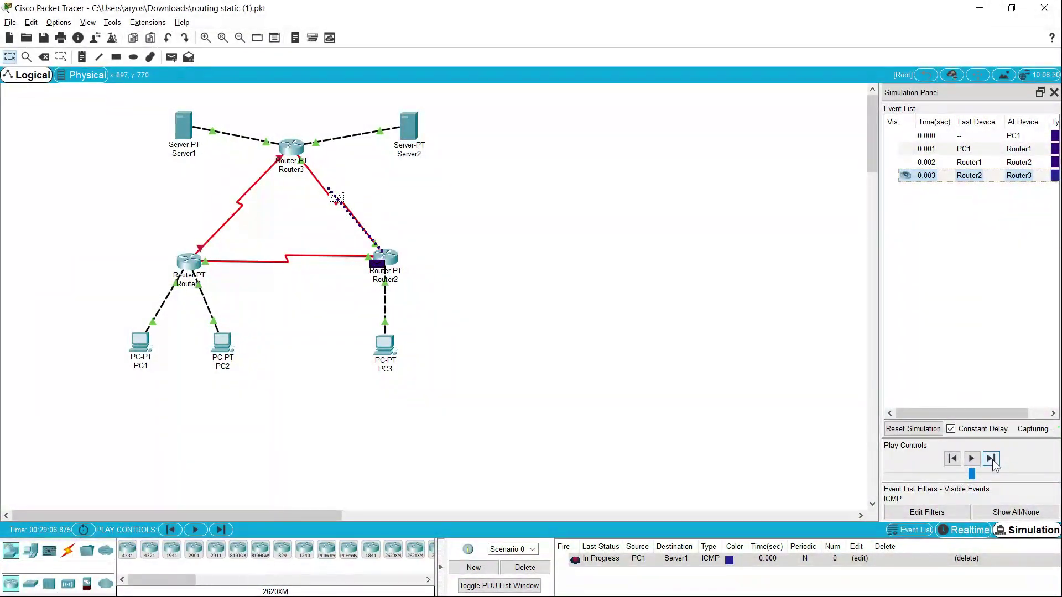
{"action": "left_click", "coordinate": [990, 459]}
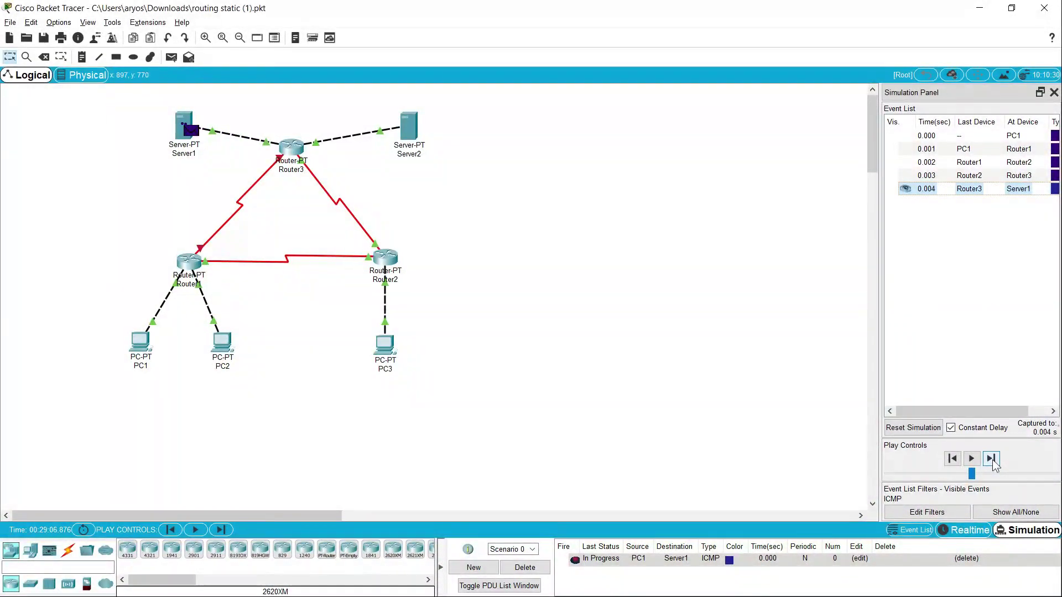
Step the reply forward from Server1 back to PC1 and delete the PDU scenario
{"action": "left_click", "coordinate": [991, 459]}
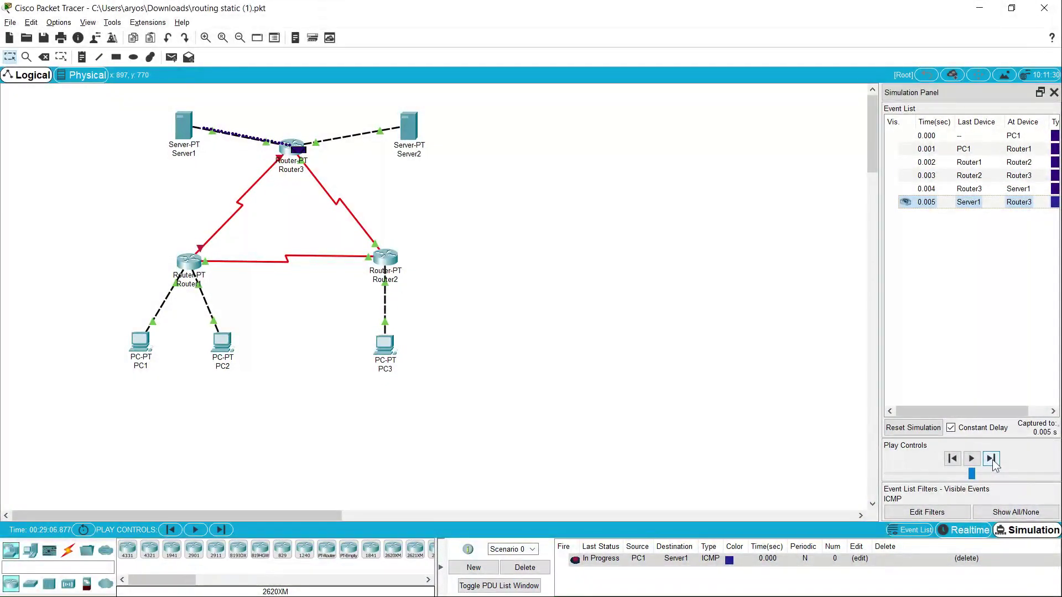
{"action": "left_click", "coordinate": [991, 459]}
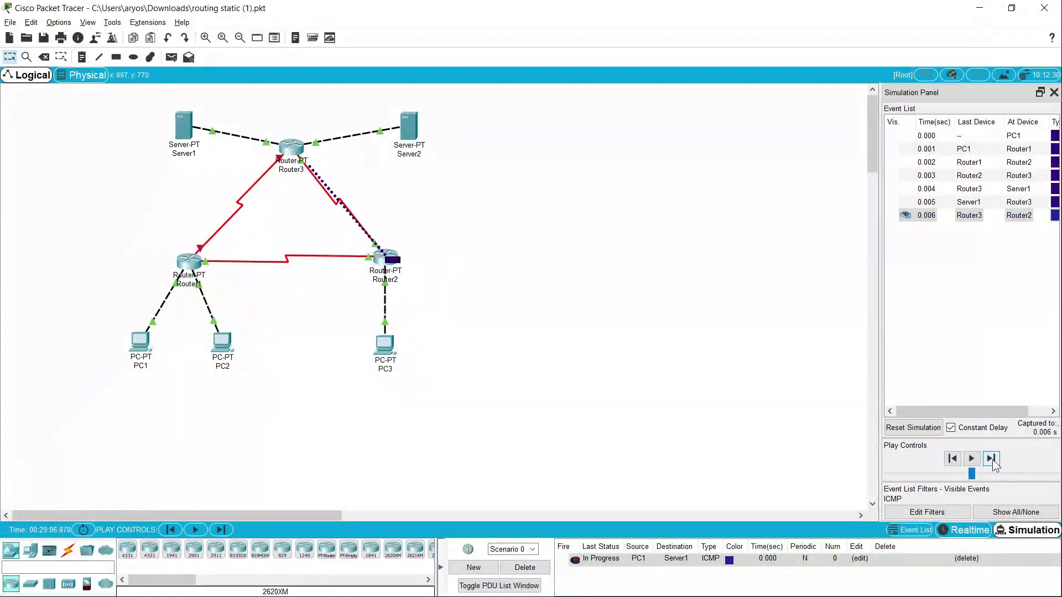
{"action": "left_click", "coordinate": [991, 459]}
{"action": "left_click", "coordinate": [991, 459]}
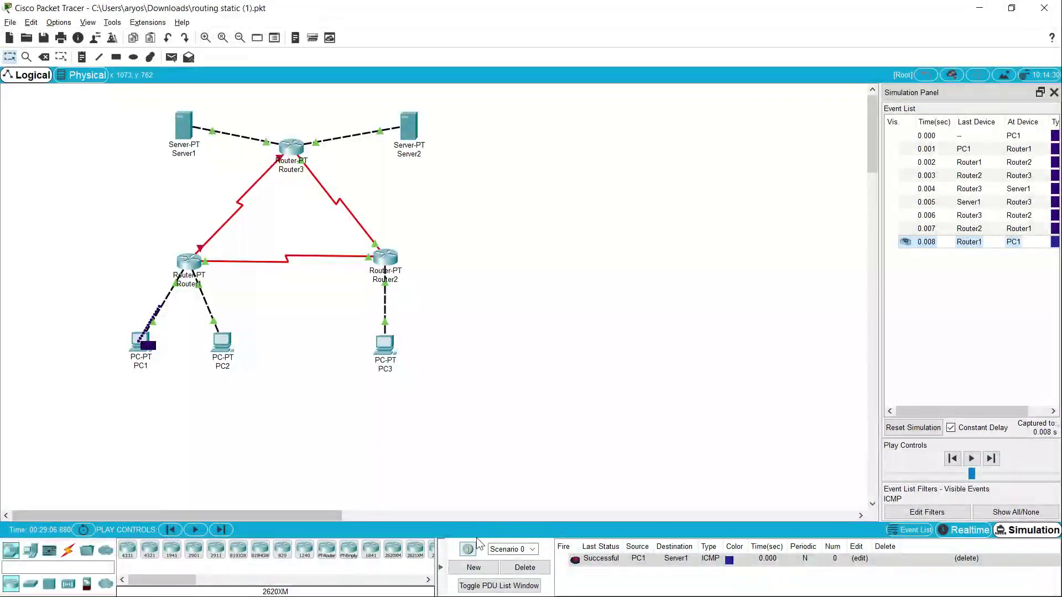
{"action": "left_click", "coordinate": [525, 567]}
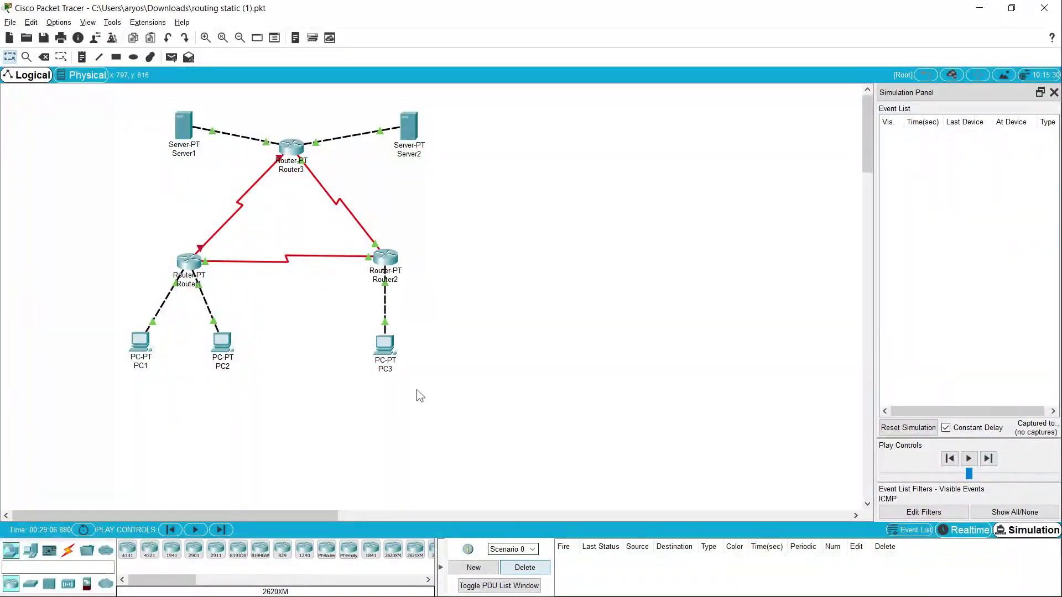
Create a simple PDU from PC1 to Server2 and step it forward until it reaches Server2
{"action": "left_click", "coordinate": [171, 57]}
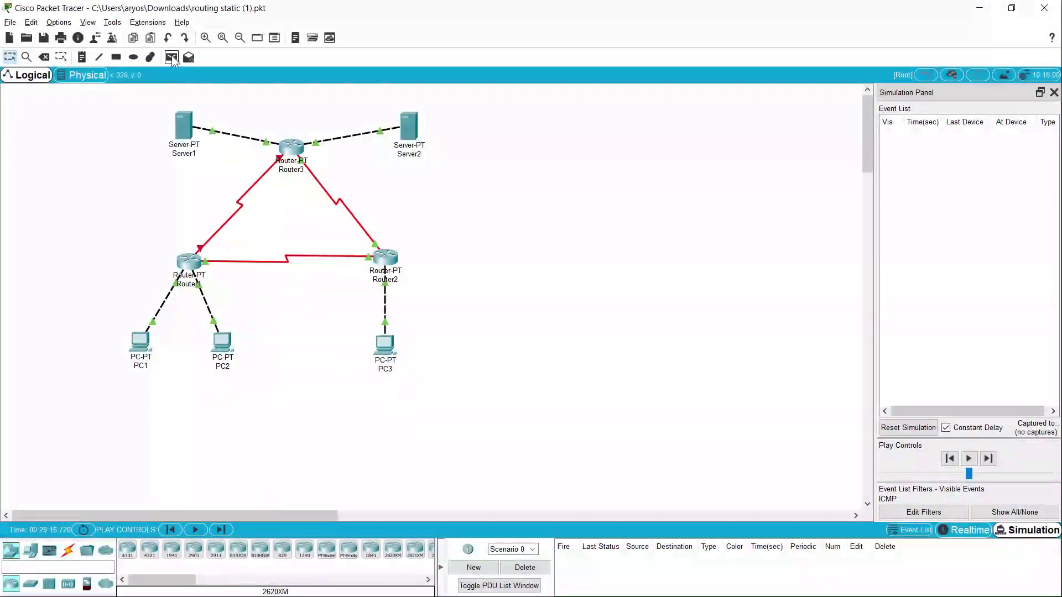
{"action": "left_click", "coordinate": [141, 348]}
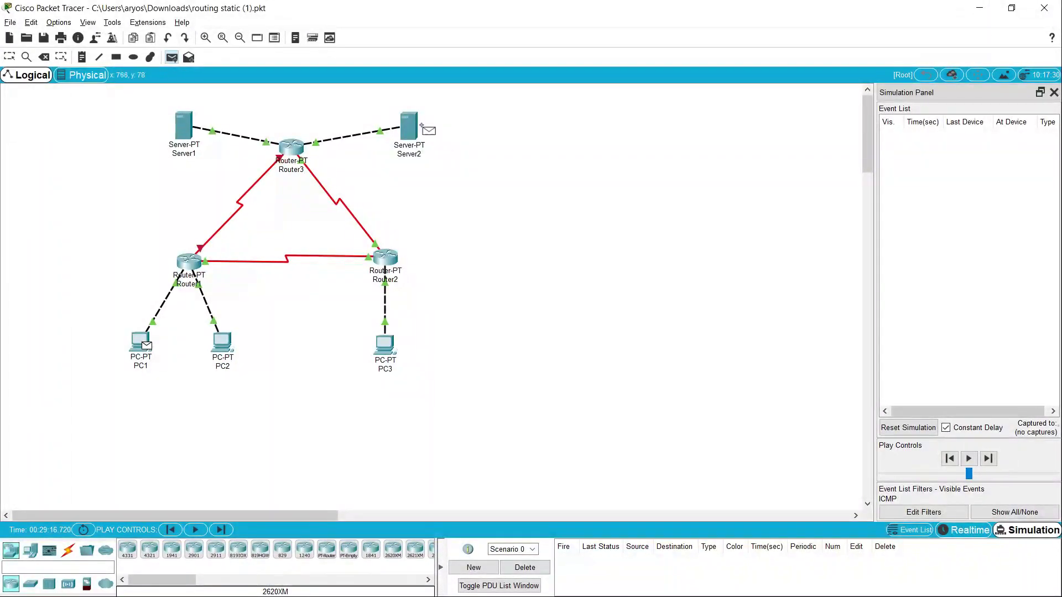
{"action": "left_click", "coordinate": [409, 126]}
{"action": "left_click", "coordinate": [996, 460]}
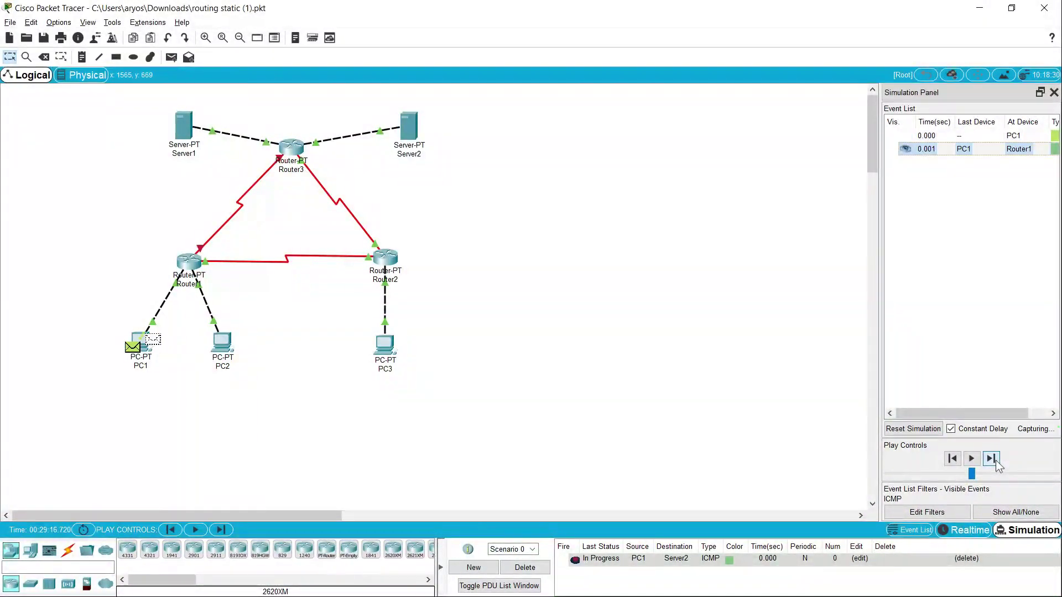
{"action": "left_click", "coordinate": [996, 460]}
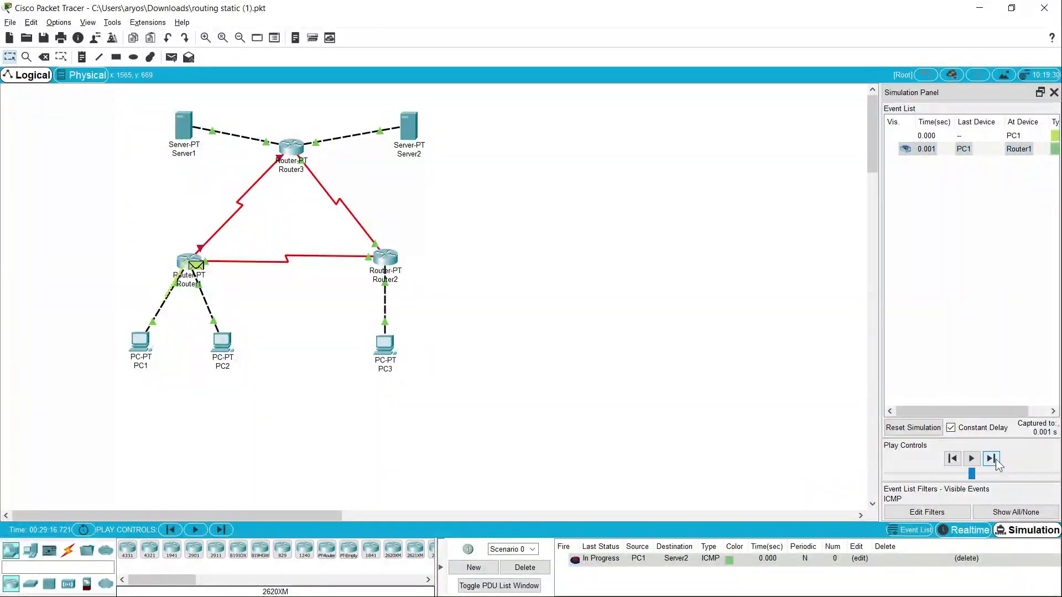
{"action": "left_click", "coordinate": [996, 460]}
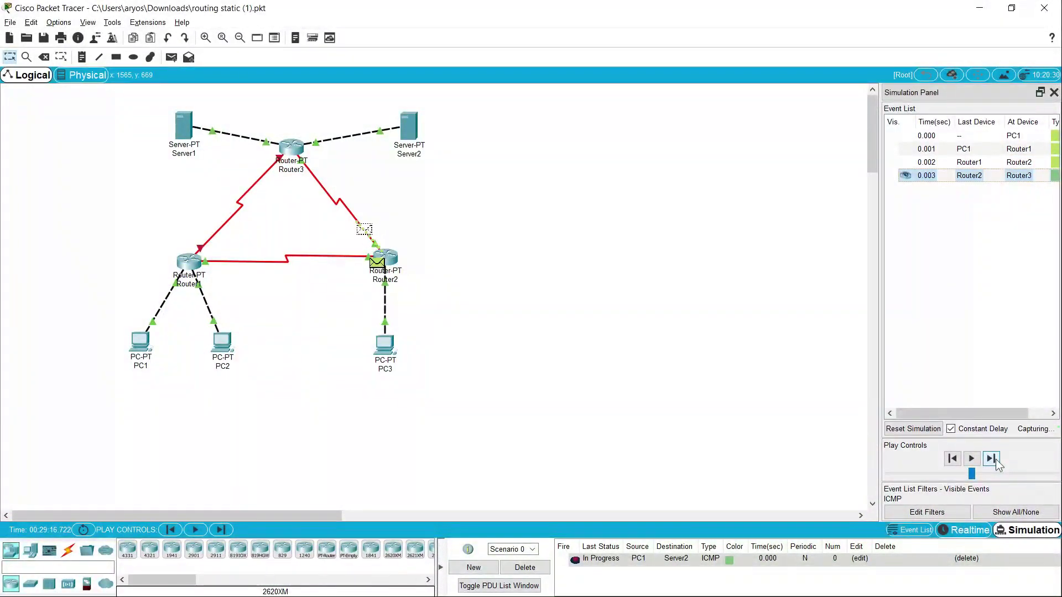
{"action": "left_click", "coordinate": [995, 460]}
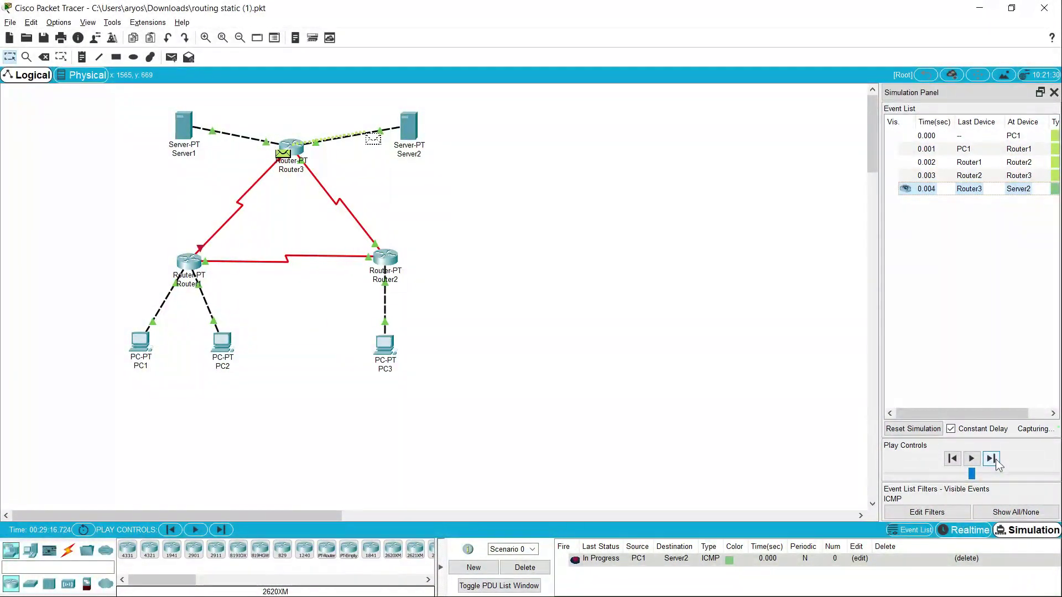
Step the reply forward from Server2 back to PC1 and delete the PDU scenario
{"action": "left_click", "coordinate": [995, 461]}
{"action": "left_click", "coordinate": [995, 461]}
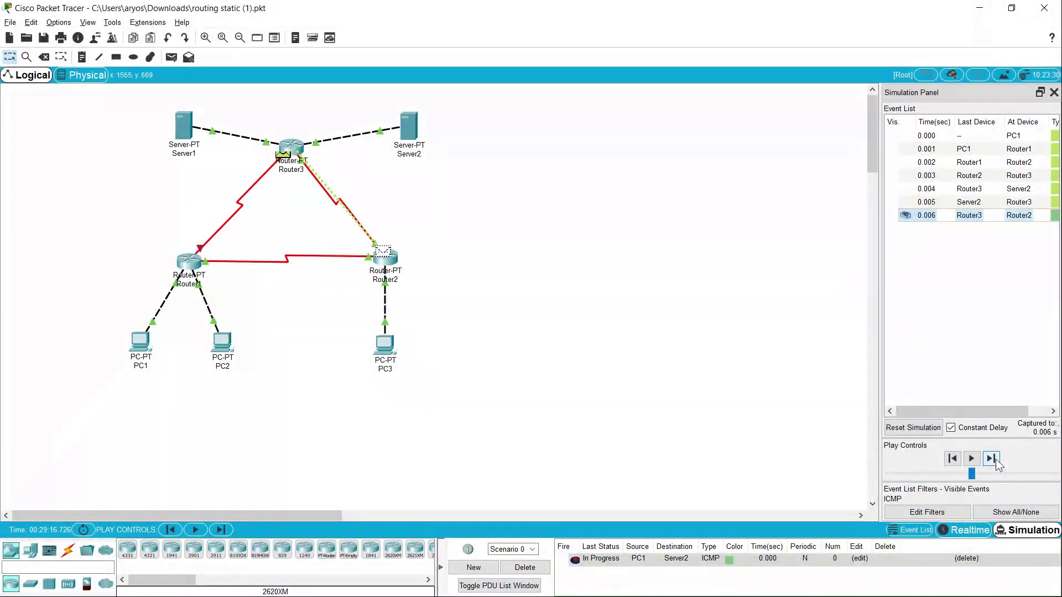
{"action": "left_click", "coordinate": [996, 460]}
{"action": "left_click", "coordinate": [996, 460]}
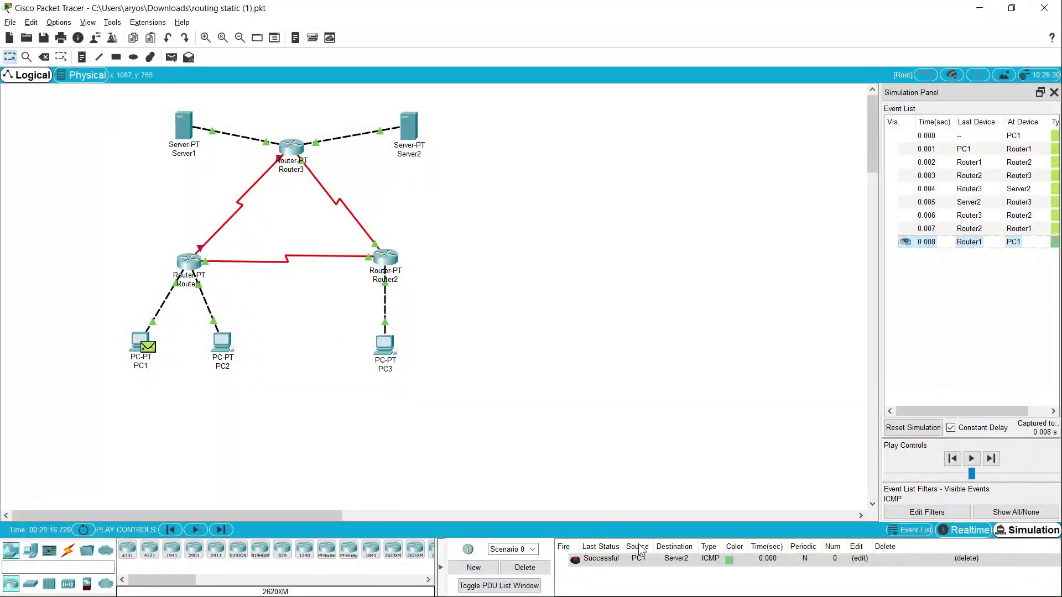
{"action": "left_click", "coordinate": [526, 568]}
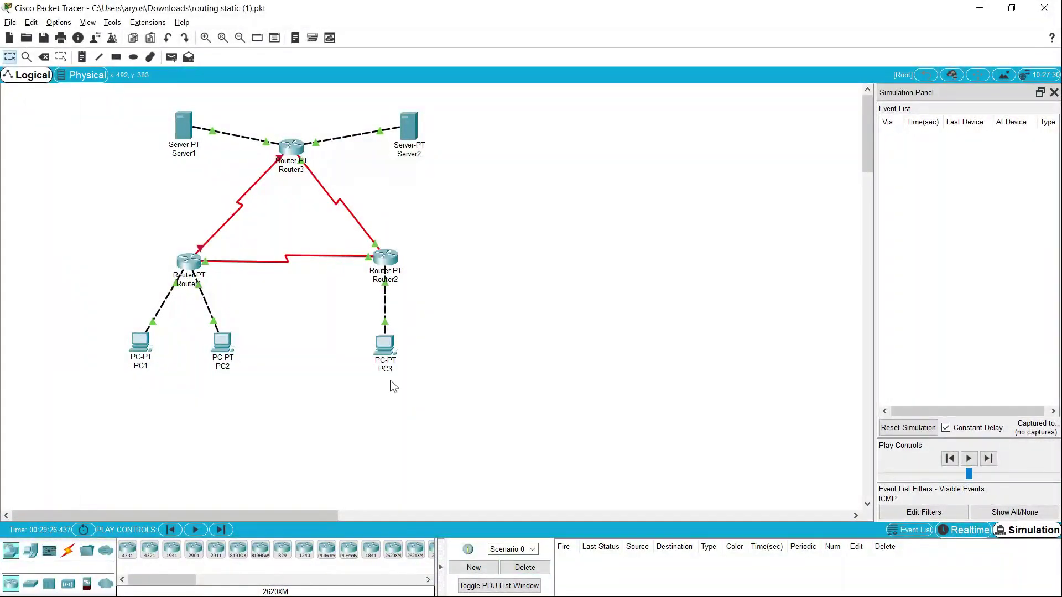